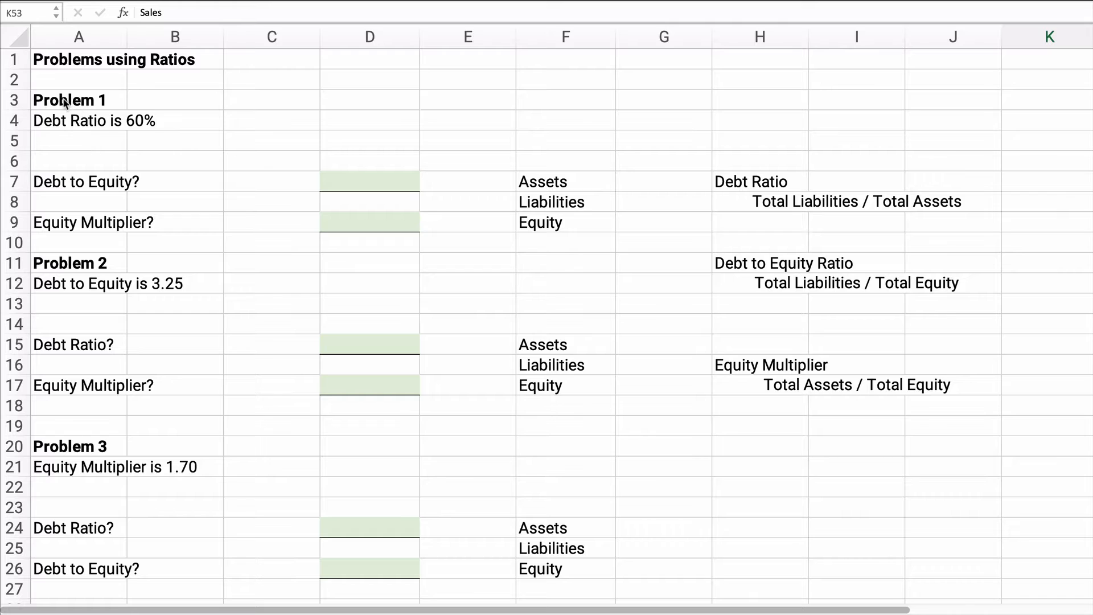
# Step: Fill in Problem 1's balance figures in G7:G9 with assets 1000, liabilities 600 and equity 400
pyautogui.click(52, 121)
pyautogui.moveTo(91, 120); pyautogui.dragTo(371, 227)
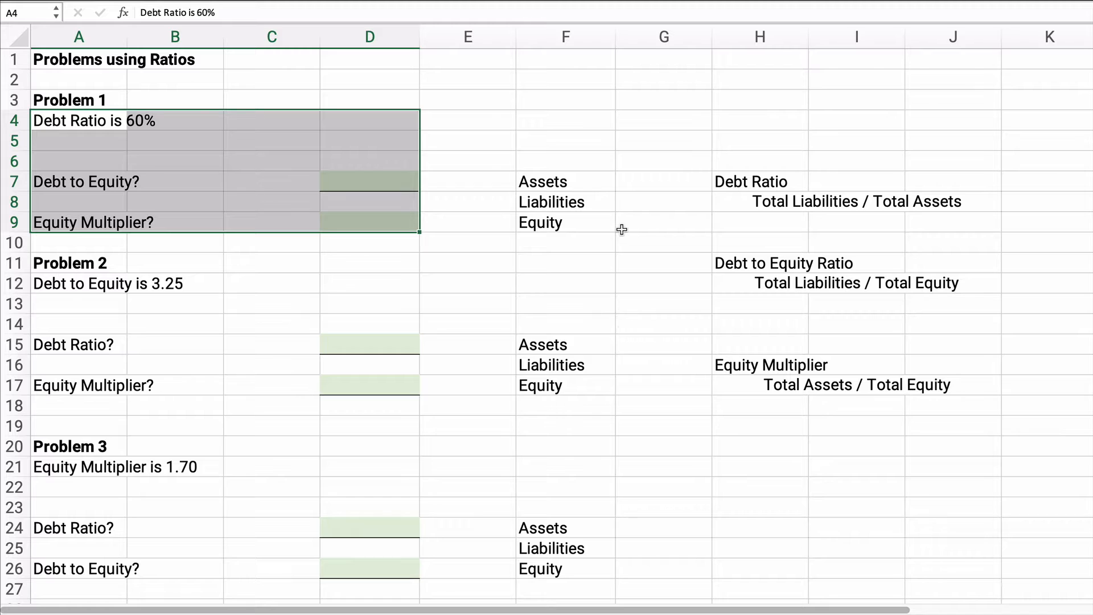
pyautogui.moveTo(528, 182); pyautogui.dragTo(550, 229)
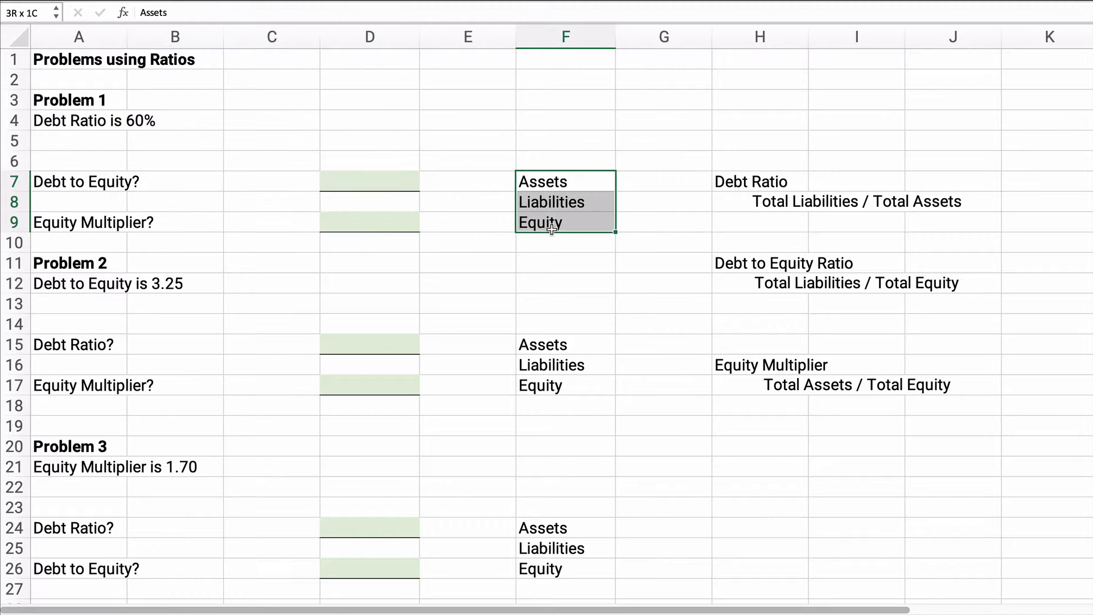
pyautogui.click(648, 181)
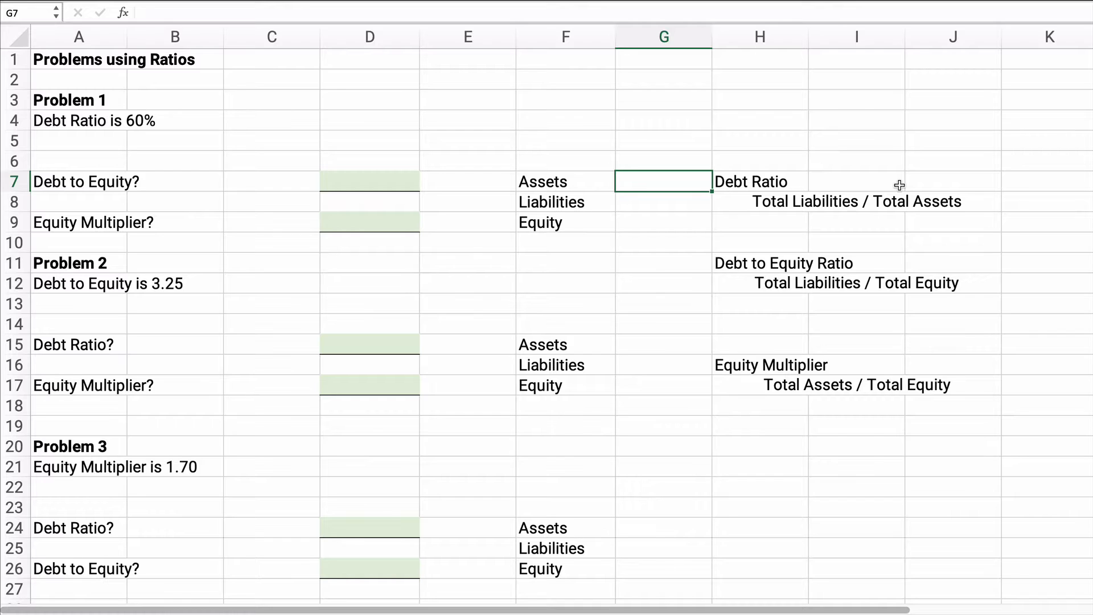
pyautogui.write('1000')
pyautogui.press('Return')
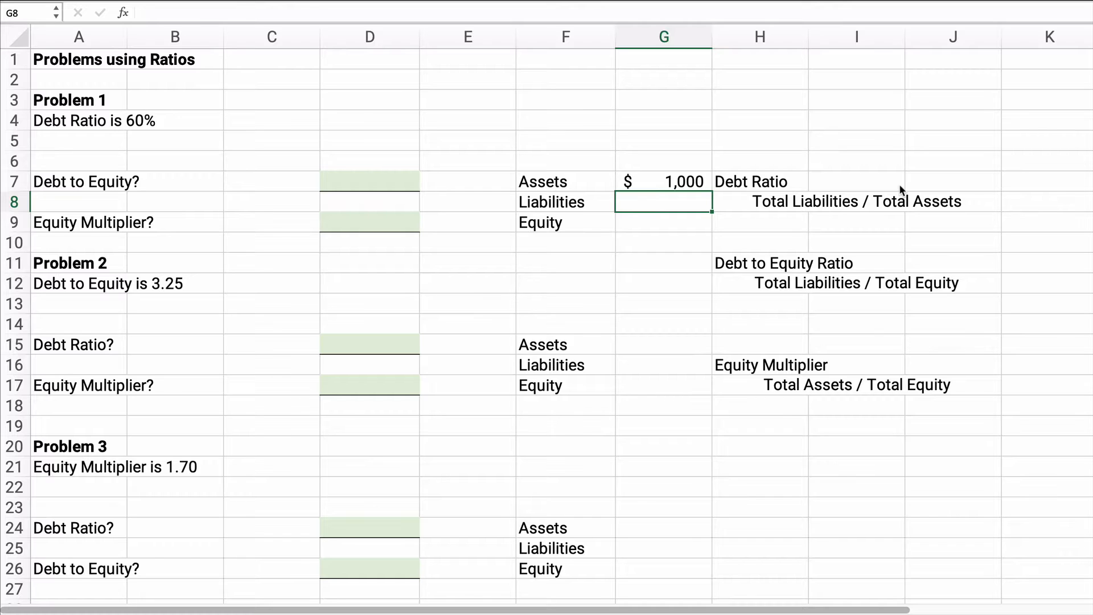
pyautogui.write('600')
pyautogui.press('Return')
pyautogui.write('400')
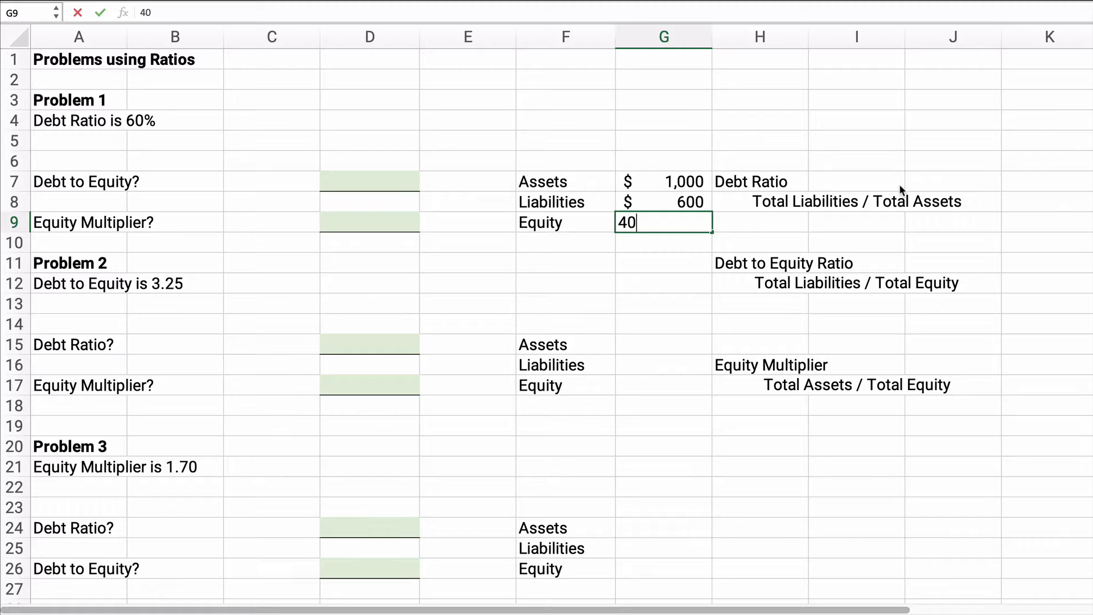
pyautogui.press('Return')
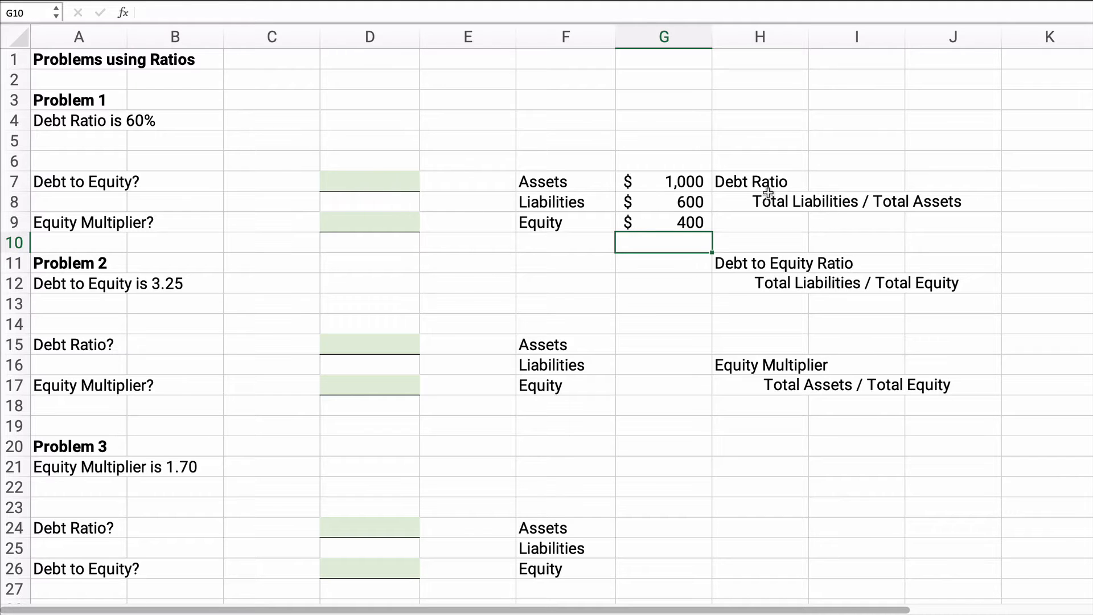
# Step: Calculate Problem 1's debt to equity ratio in D7 by dividing liabilities by equity, =G8/G9
pyautogui.moveTo(749, 181); pyautogui.dragTo(884, 409)
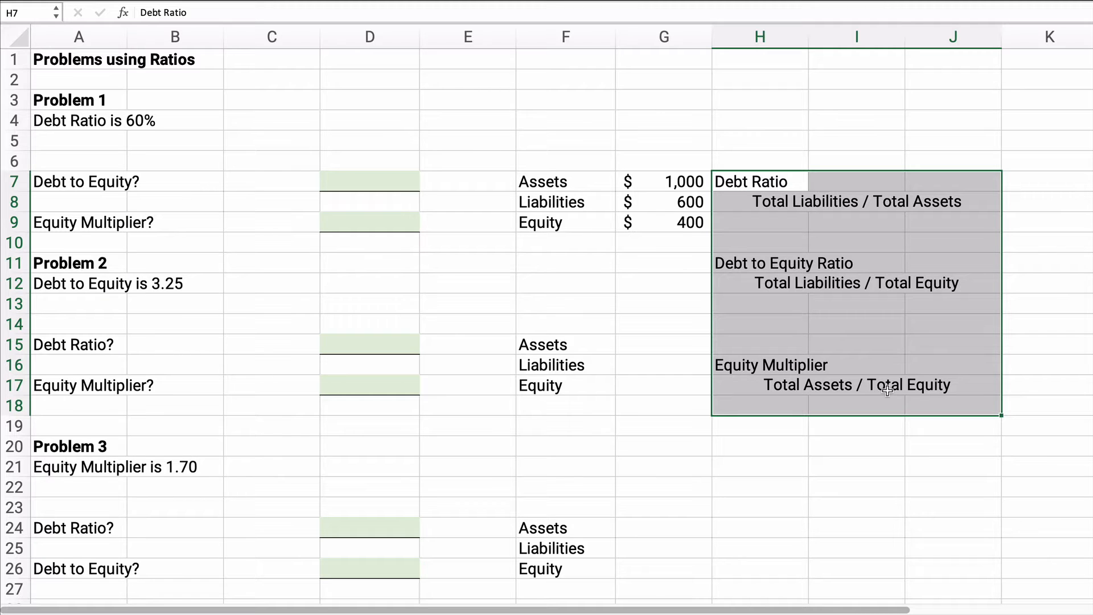
pyautogui.click(687, 310)
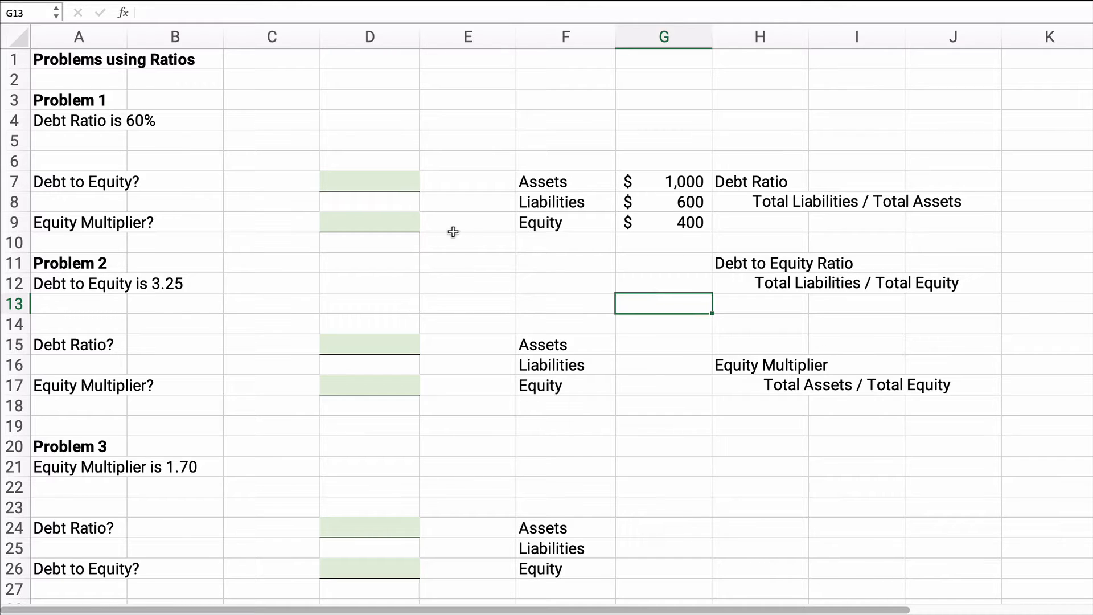
pyautogui.click(377, 183)
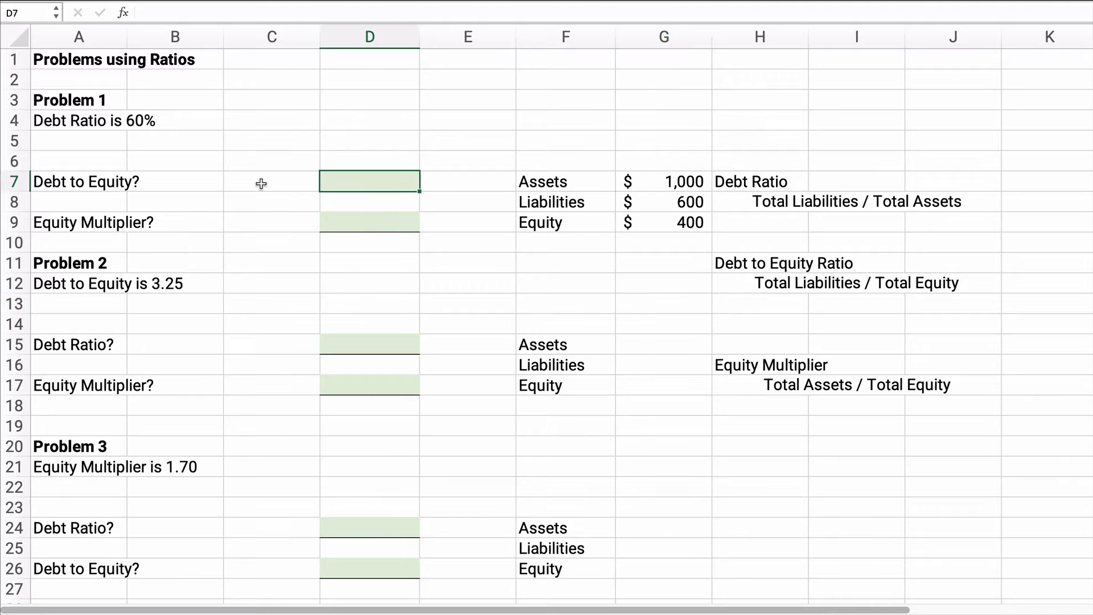
pyautogui.write('=')
pyautogui.press('Right')
pyautogui.press('Right')
pyautogui.press('Right')
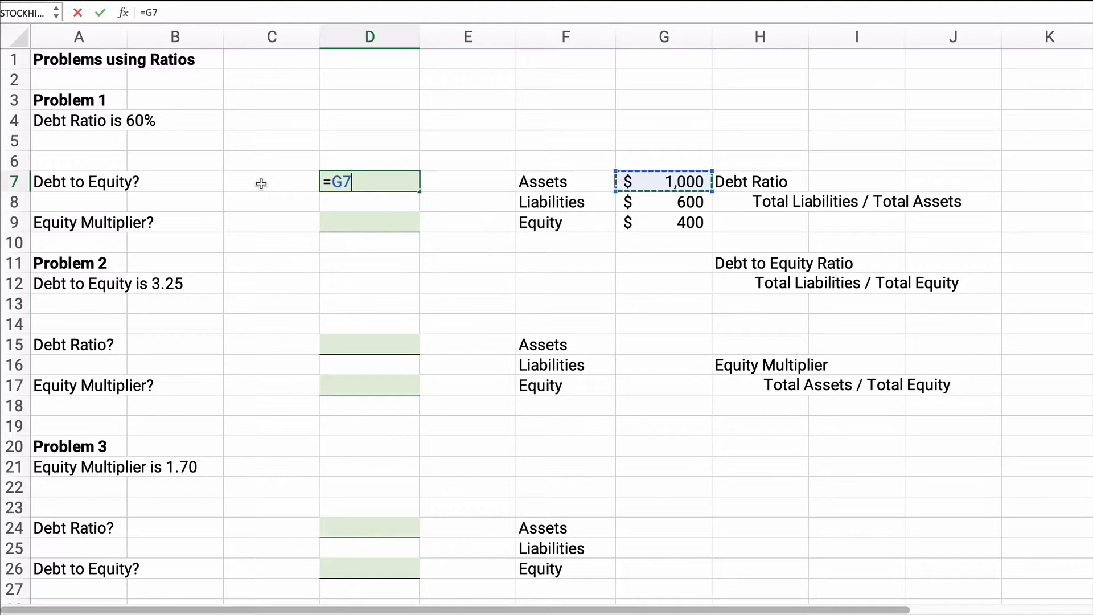
pyautogui.press('Down')
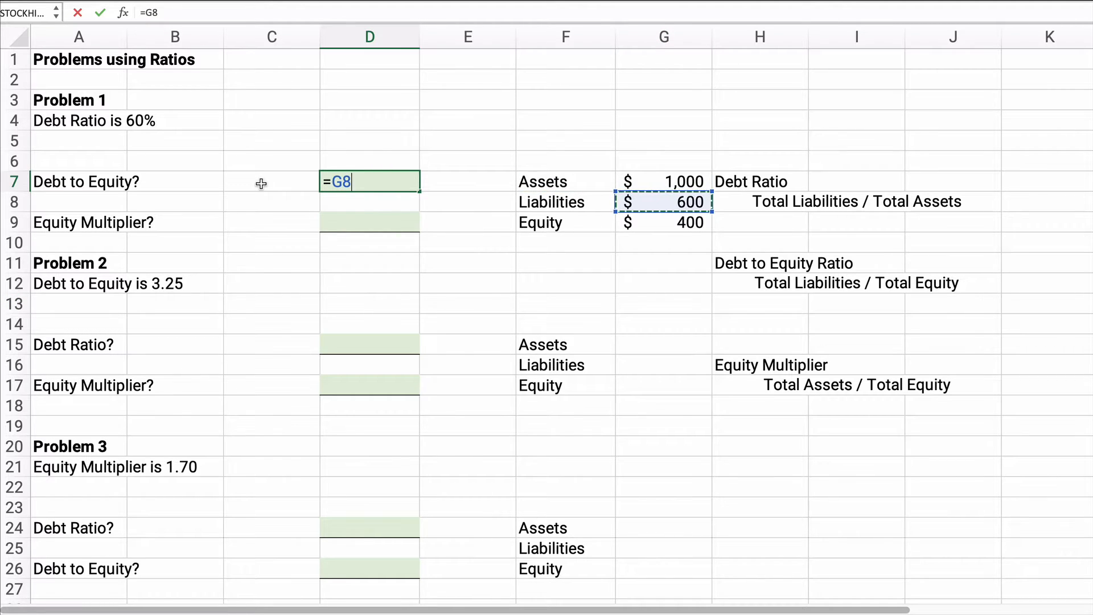
pyautogui.write('/')
pyautogui.press('Right')
pyautogui.press('Right')
pyautogui.press('Right')
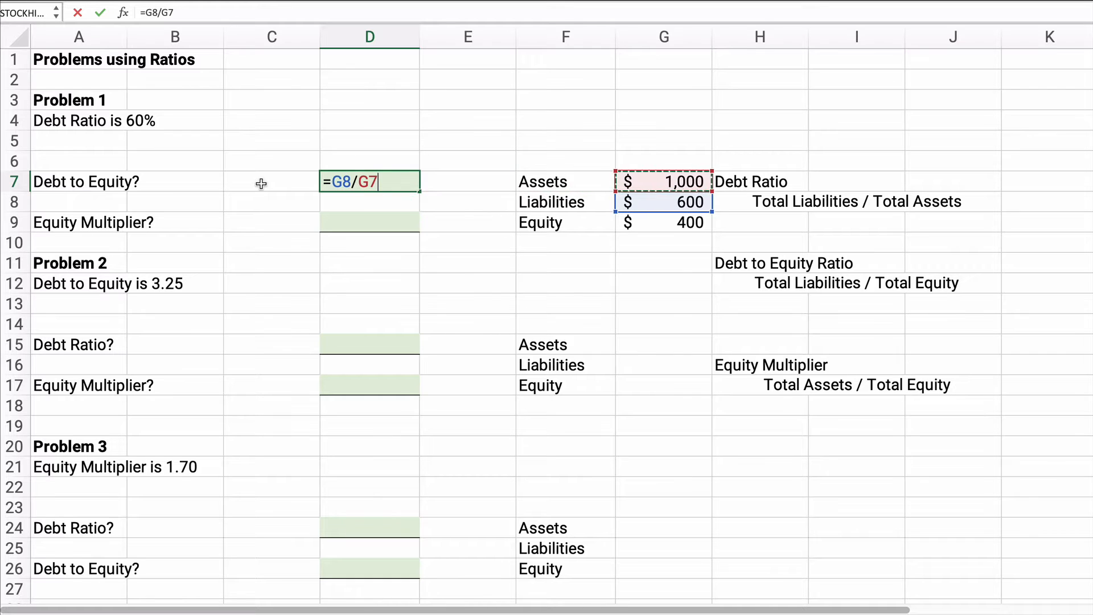
pyautogui.press('Down')
pyautogui.press('Down')
pyautogui.press('Return')
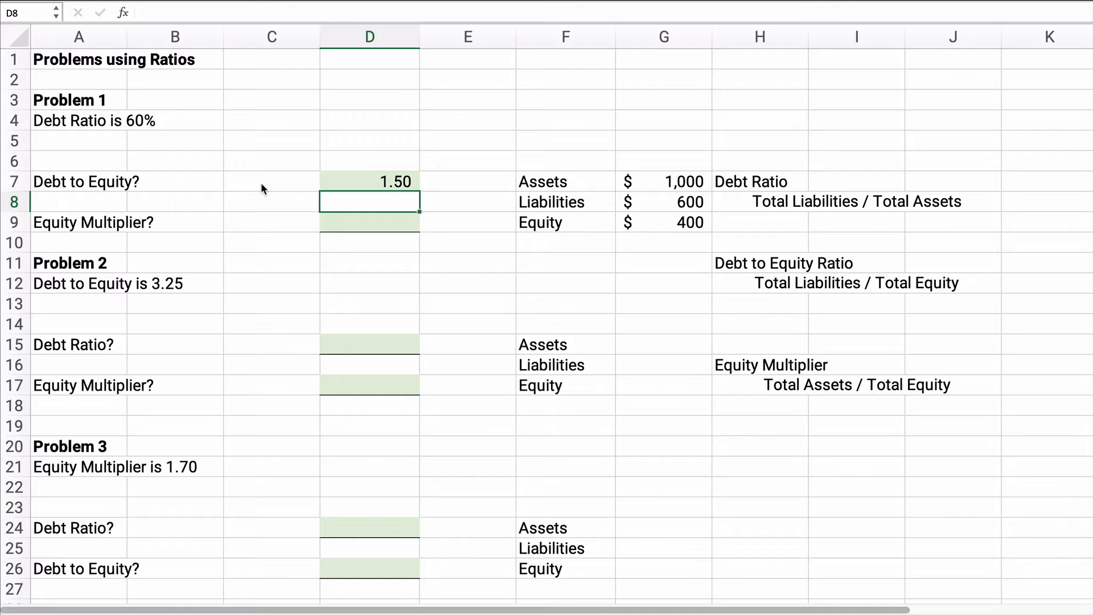
# Step: Calculate Problem 1's equity multiplier in D9 by dividing assets by equity, =G7/G9
pyautogui.press('Down')
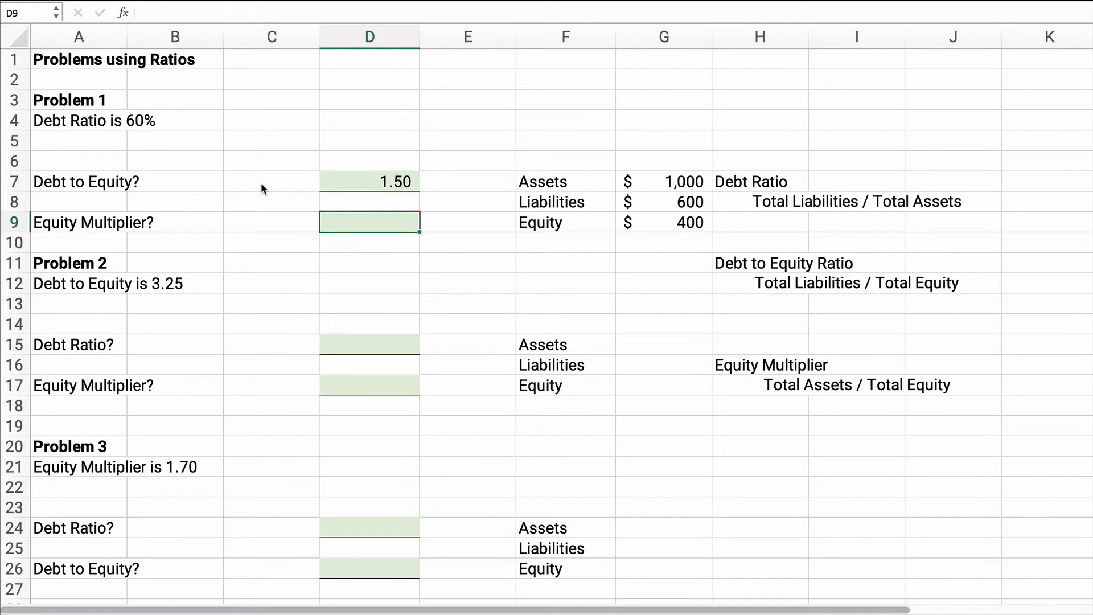
pyautogui.write('=')
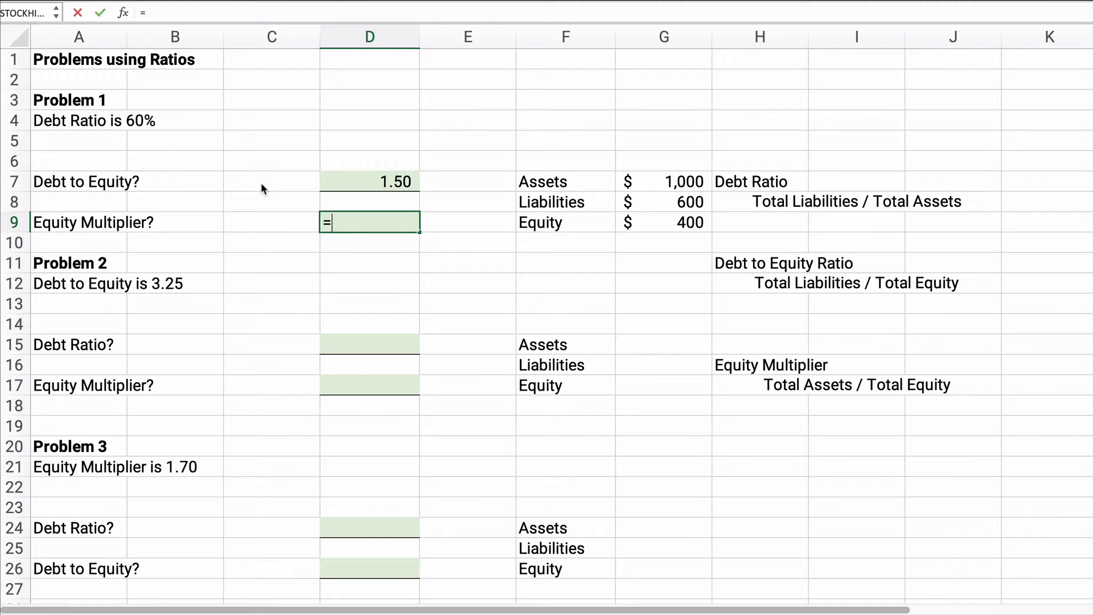
pyautogui.click(674, 182)
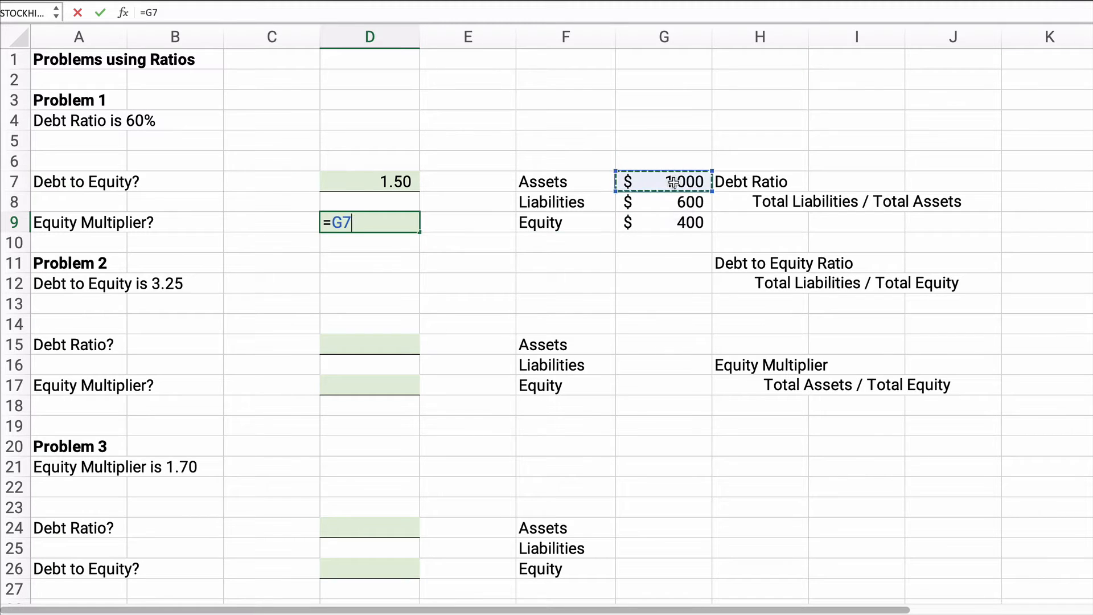
pyautogui.write('/')
pyautogui.click(681, 222)
pyautogui.press('Return')
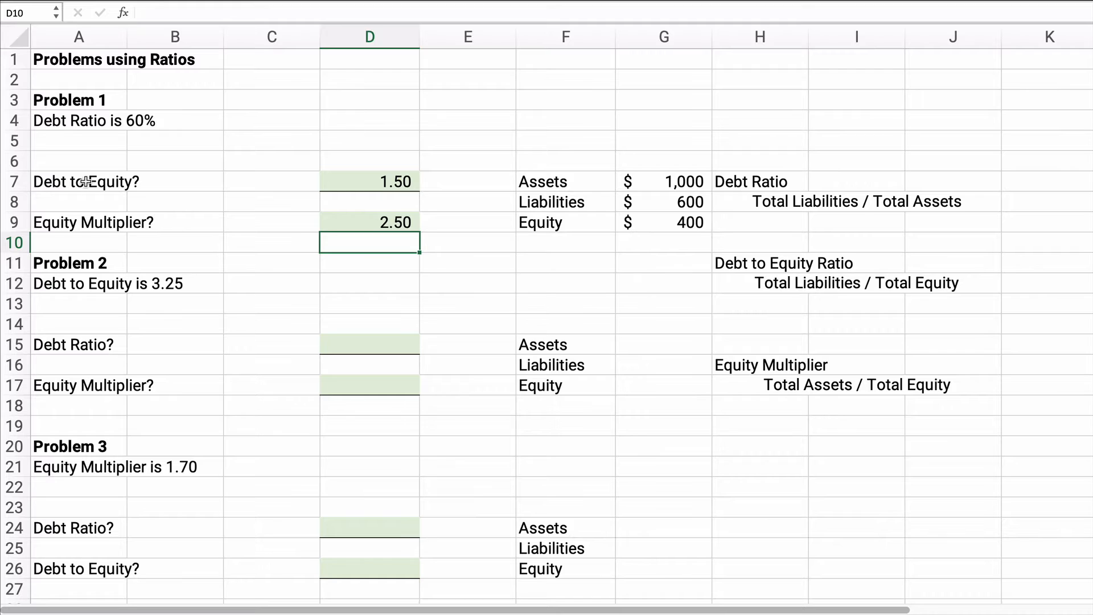
# Step: Review Problem 1's ratio answers against the ratio definitions and the assets, liabilities and equity amounts
pyautogui.moveTo(86, 182); pyautogui.dragTo(350, 225)
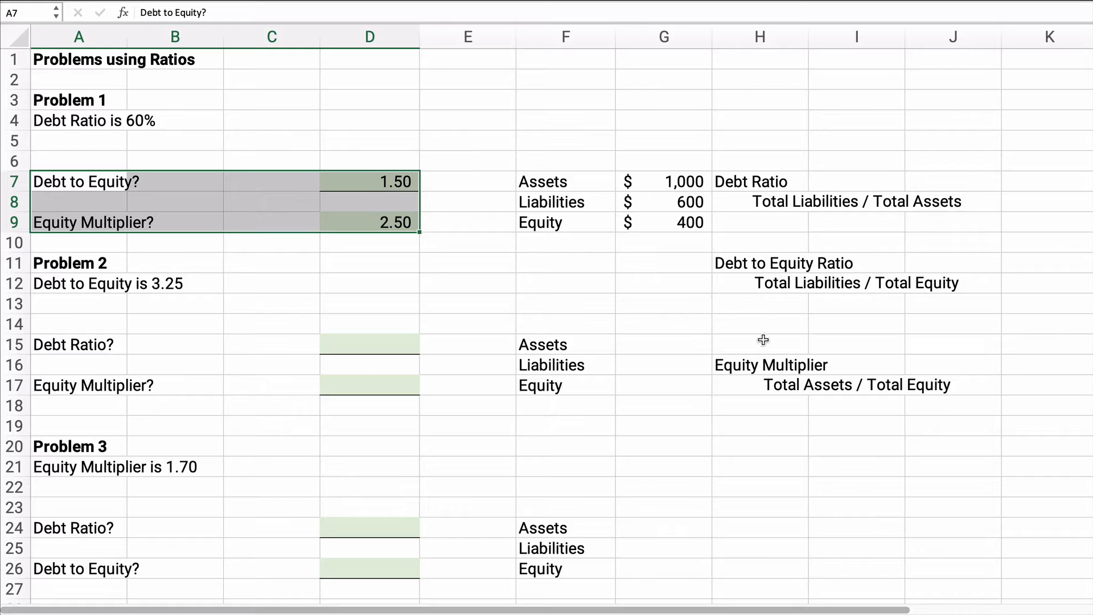
pyautogui.moveTo(737, 274); pyautogui.dragTo(915, 387)
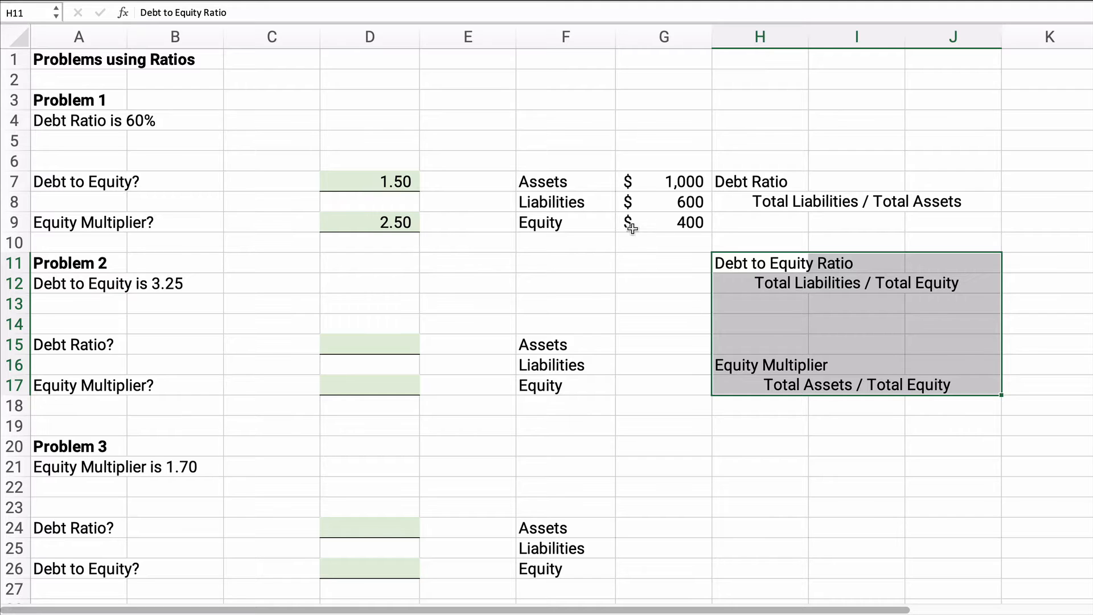
pyautogui.click(674, 206)
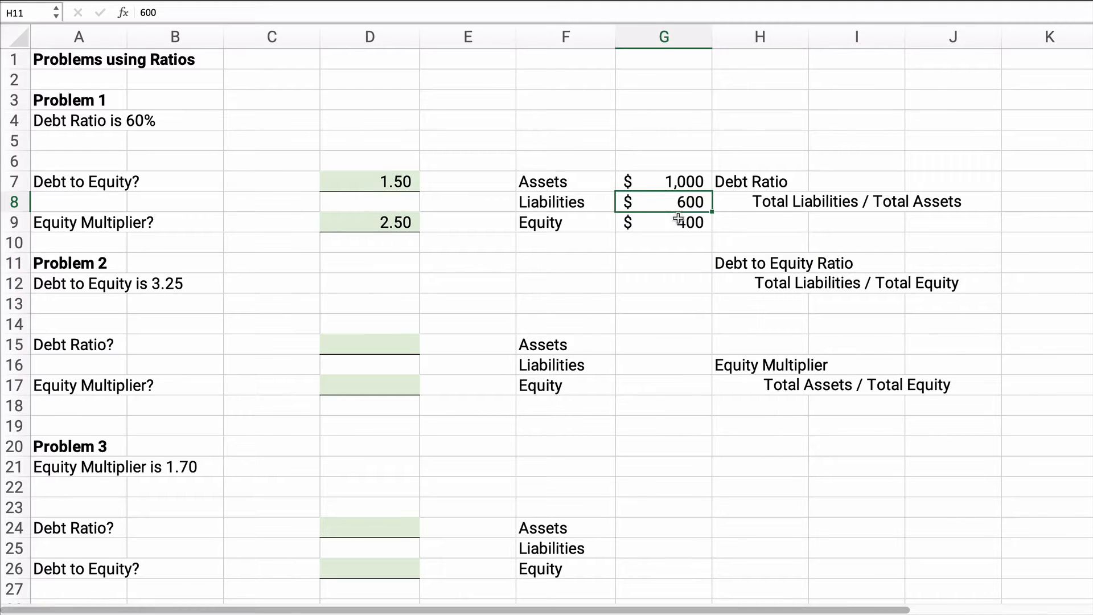
pyautogui.moveTo(674, 209); pyautogui.dragTo(673, 223)
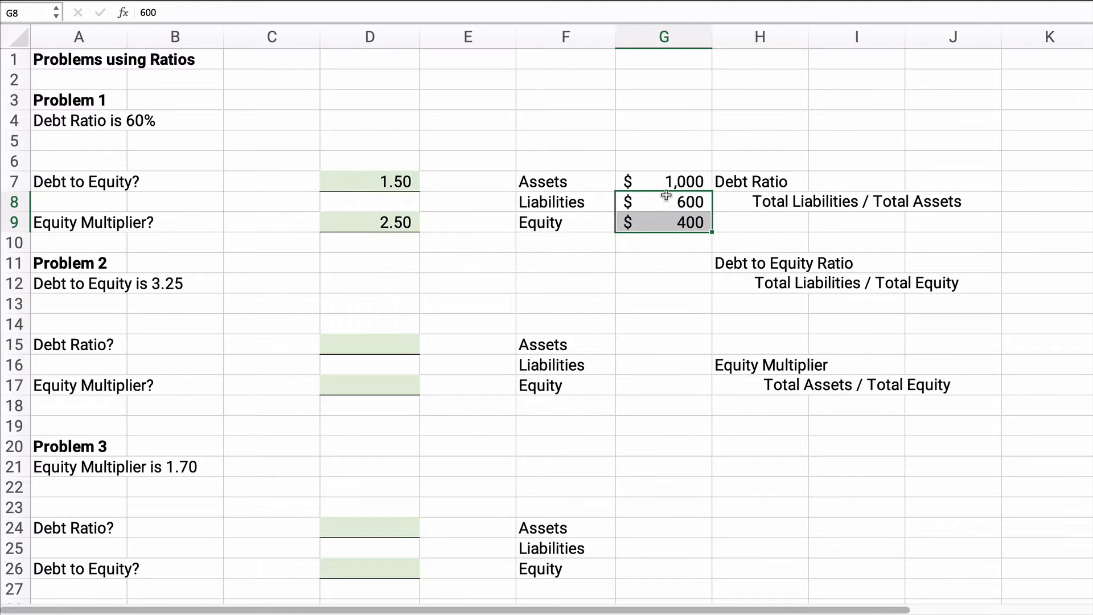
pyautogui.click(665, 198)
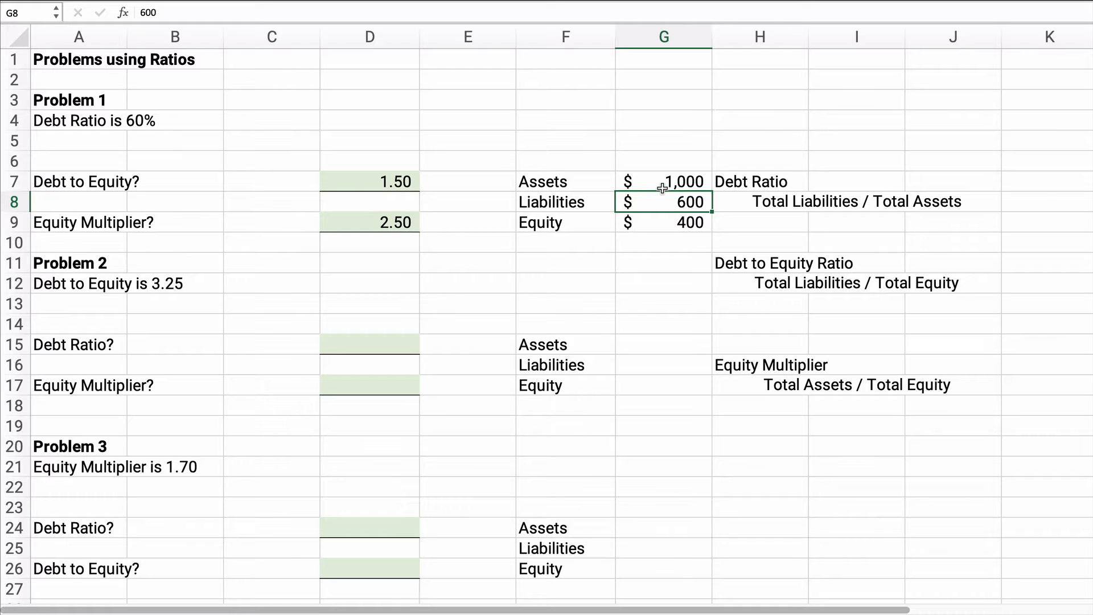
pyautogui.click(669, 182)
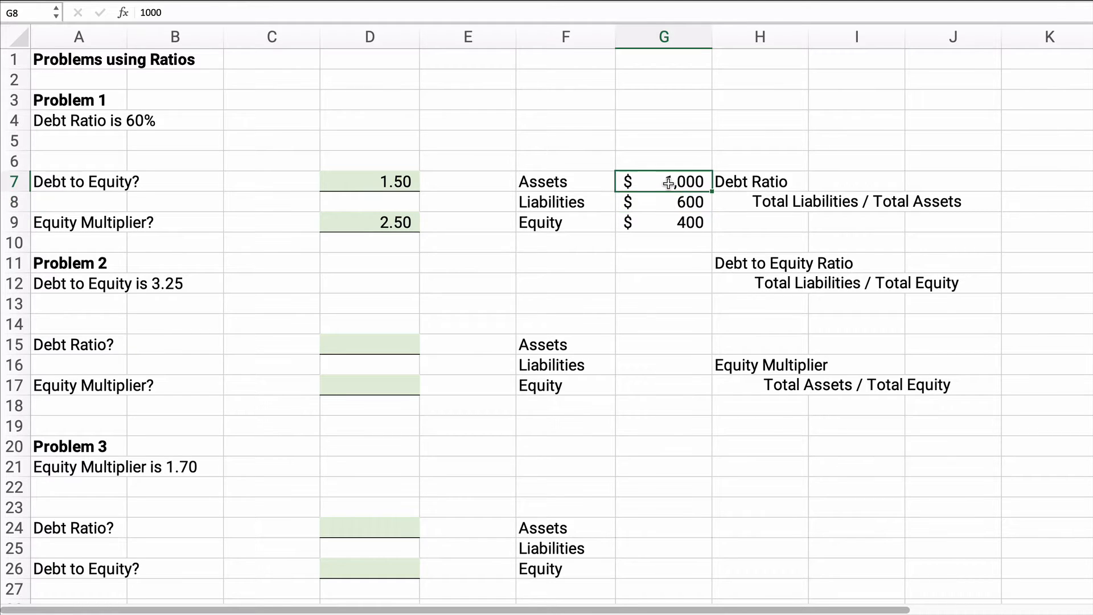
pyautogui.moveTo(668, 182); pyautogui.dragTo(679, 223)
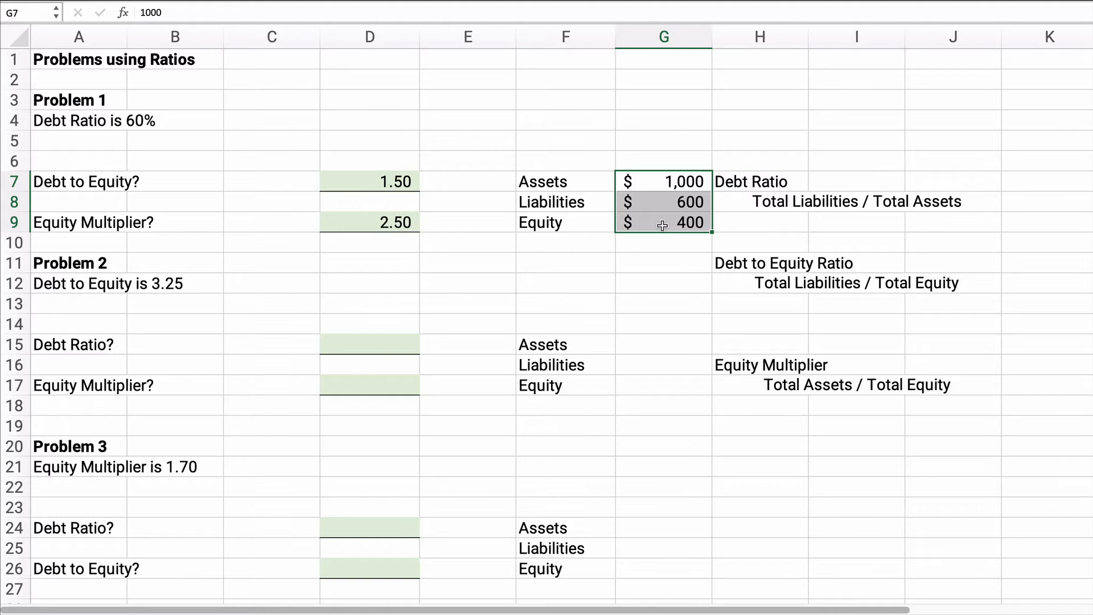
pyautogui.moveTo(389, 179); pyautogui.dragTo(389, 214)
pyautogui.click(222, 373)
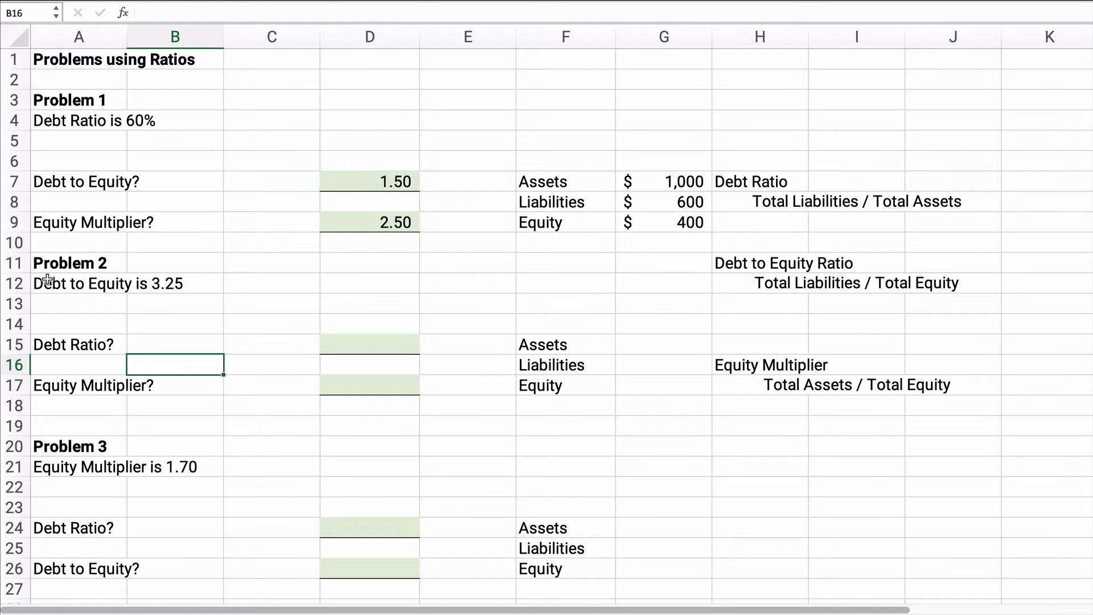
# Step: Enter 100 as Problem 2's equity in G17 and calculate its liabilities in G16 with =G17*3.25
pyautogui.moveTo(48, 279); pyautogui.dragTo(203, 379)
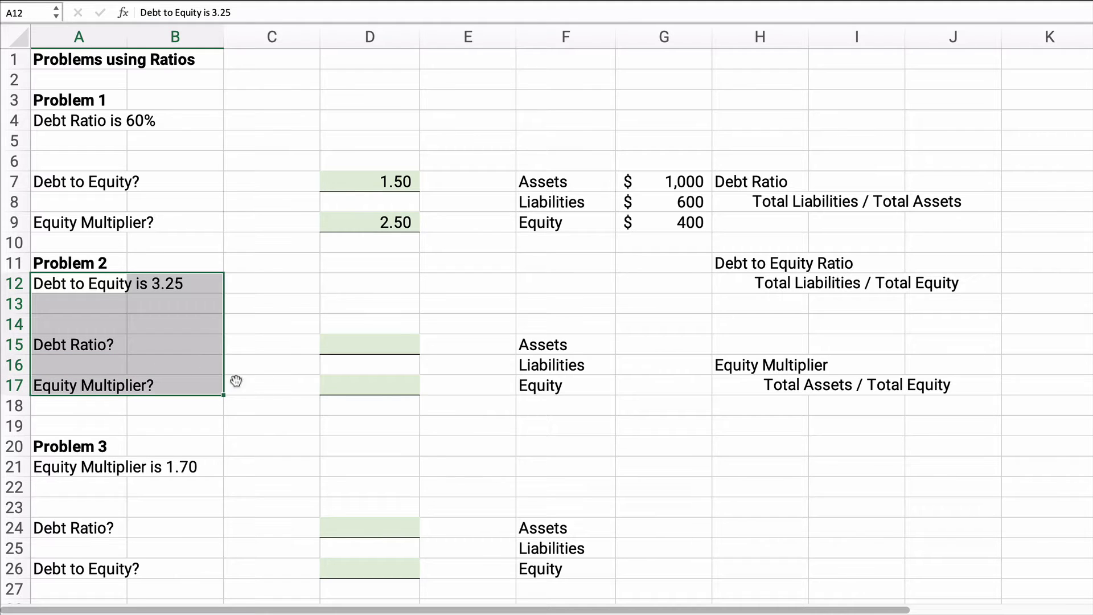
pyautogui.click(354, 346)
pyautogui.click(358, 384)
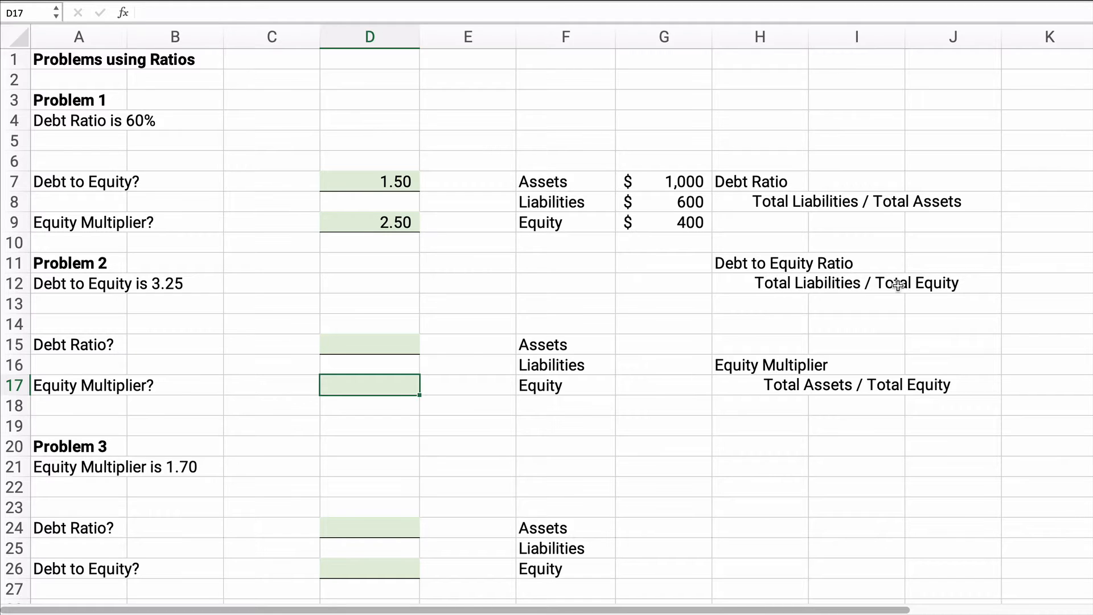
pyautogui.click(640, 384)
pyautogui.write('100')
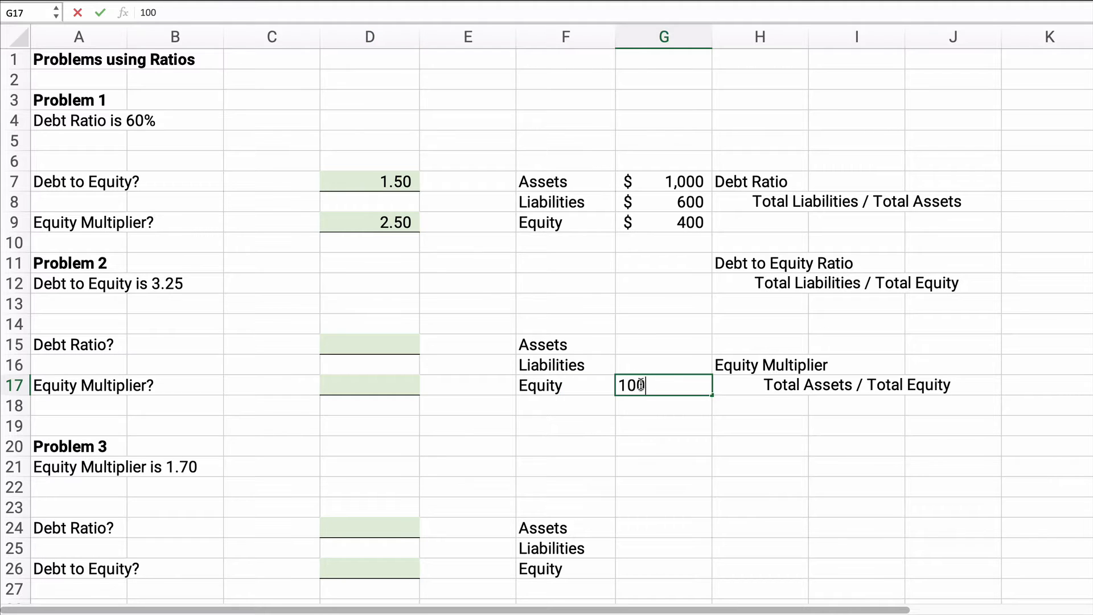
pyautogui.press('Up')
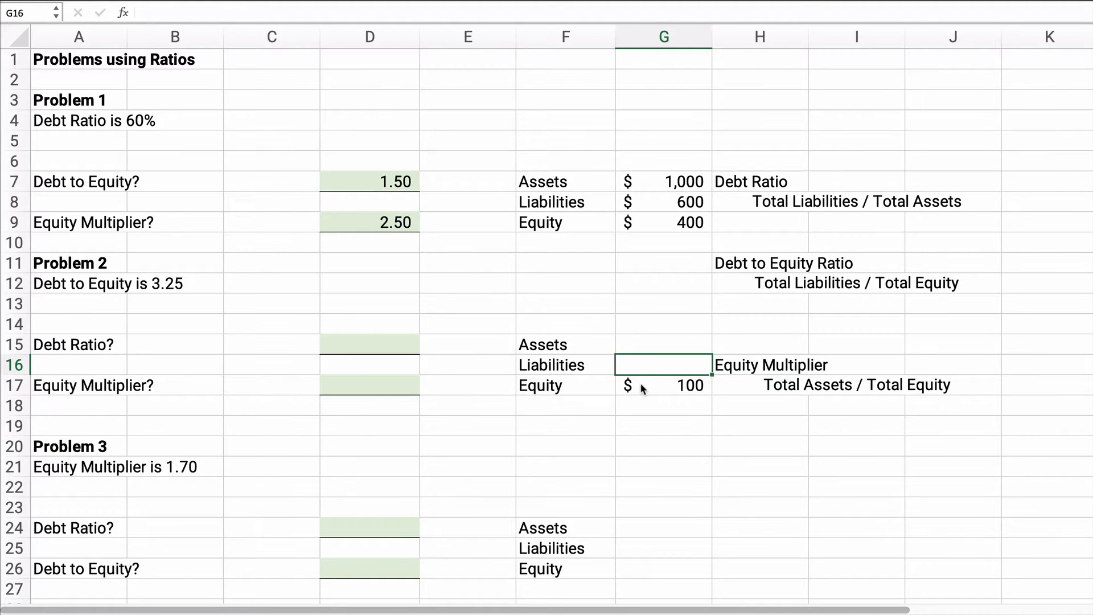
pyautogui.write('=')
pyautogui.click(640, 385)
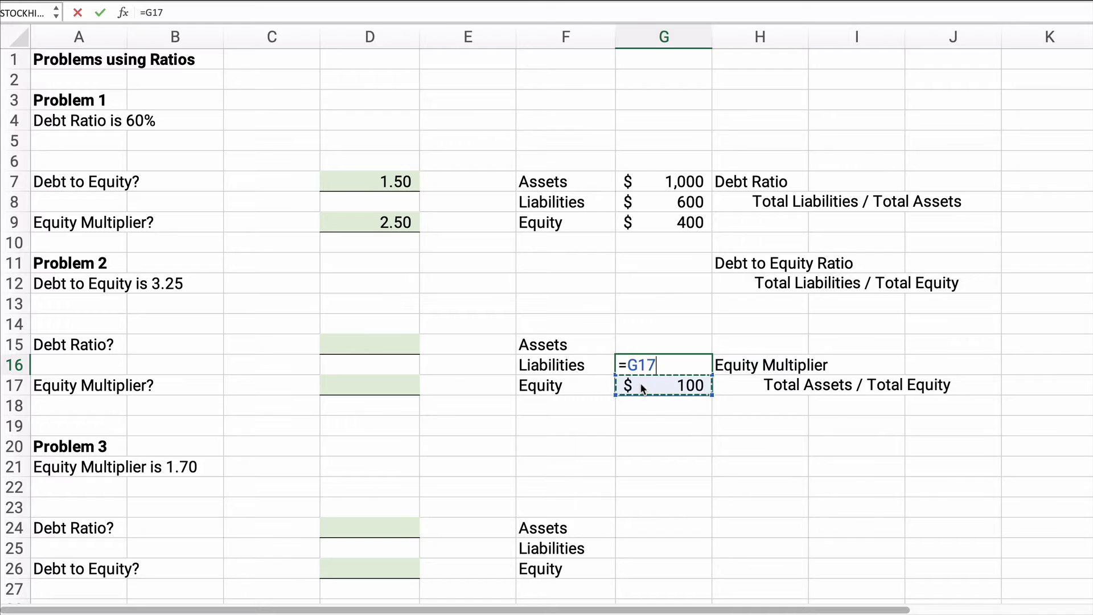
pyautogui.write('*3.25')
pyautogui.press('Return')
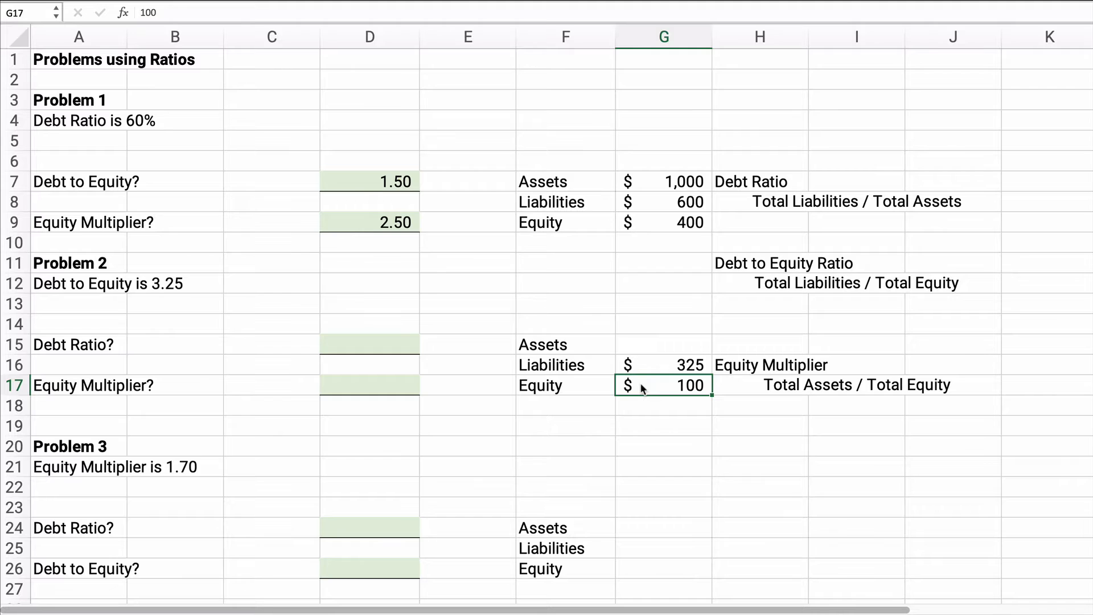
# Step: Calculate Problem 2's assets in G15 as liabilities plus equity, =G16+G17
pyautogui.click(636, 344)
pyautogui.write('=')
pyautogui.press('Down')
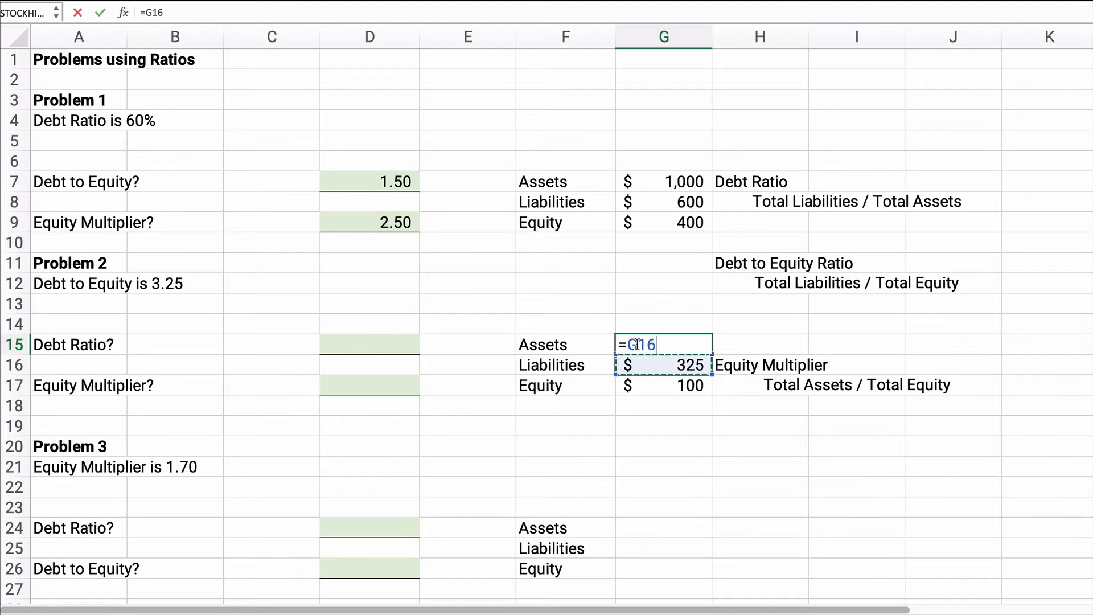
pyautogui.write('+')
pyautogui.press('Down')
pyautogui.press('Down')
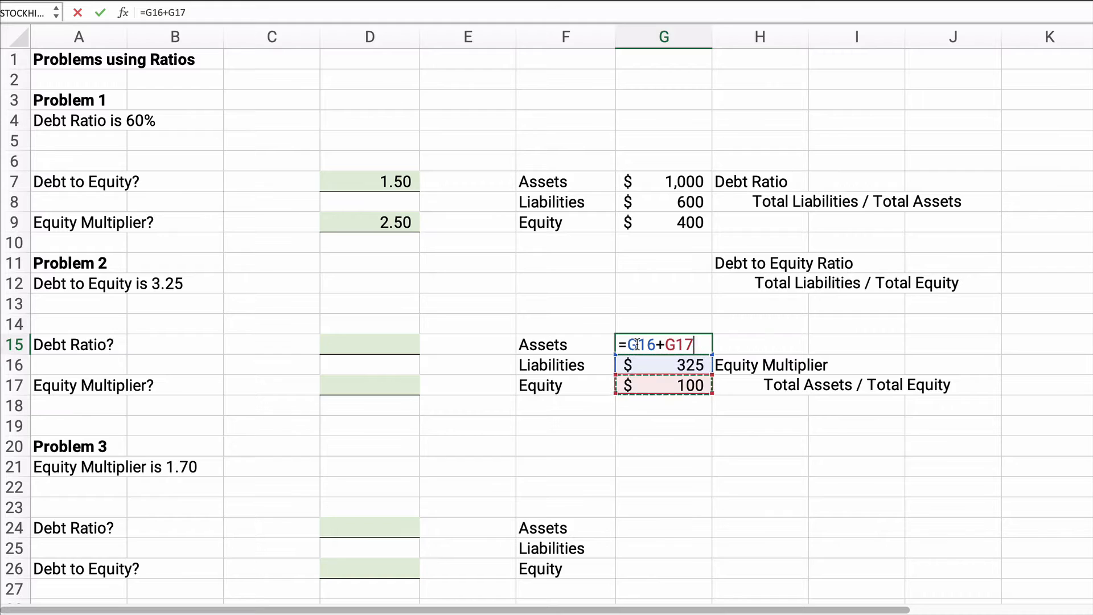
pyautogui.press('Return')
# Step: Change Problem 2's equity in G17 to 1000
pyautogui.moveTo(636, 344); pyautogui.dragTo(660, 381)
pyautogui.click(660, 381)
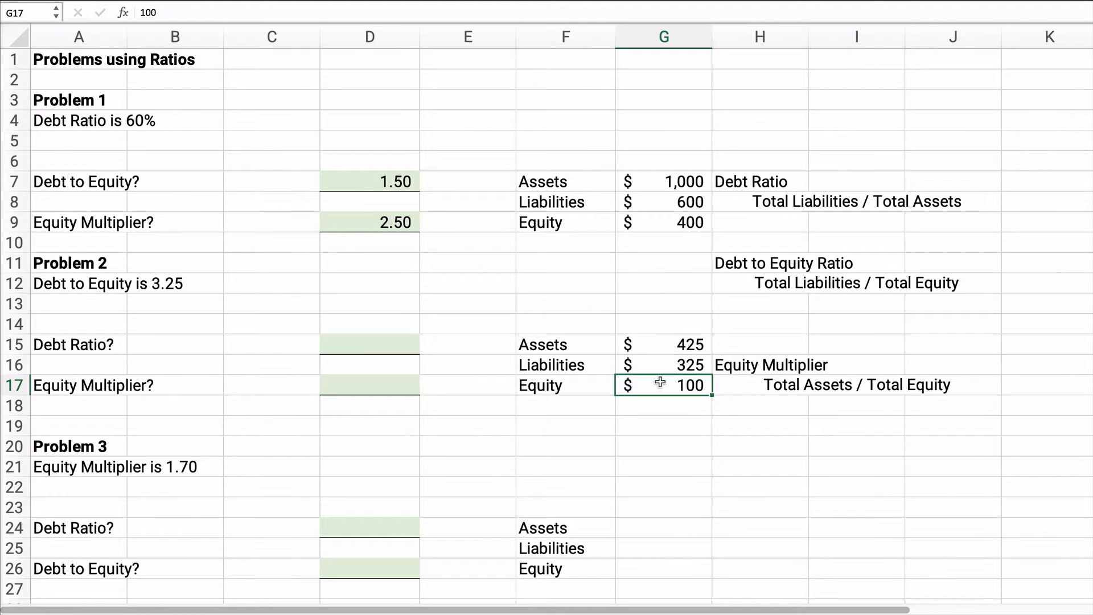
pyautogui.write('1000')
pyautogui.press('Return')
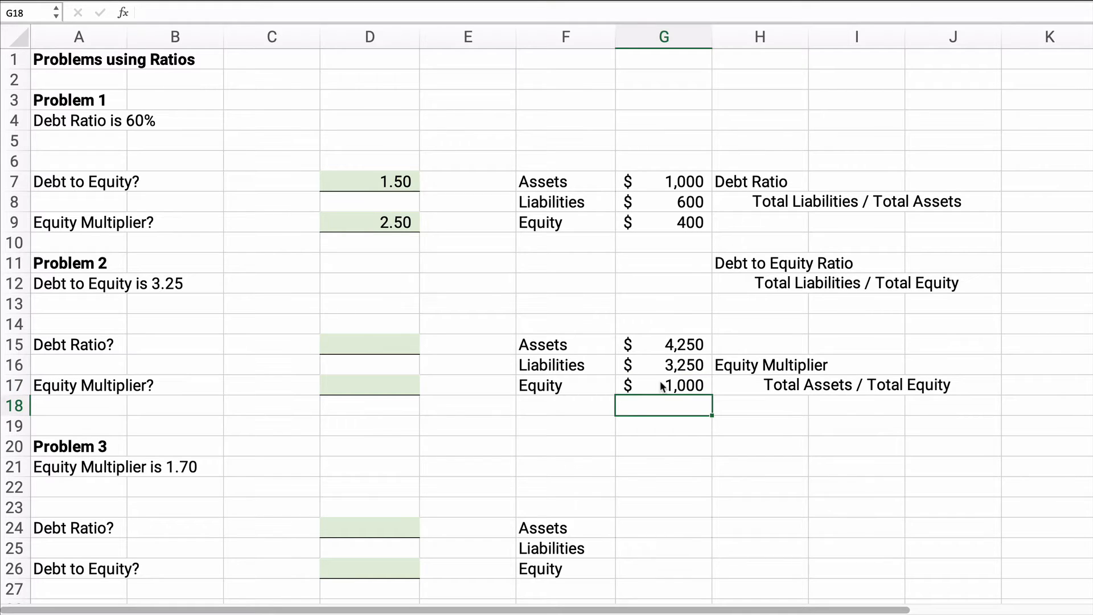
# Step: Calculate Problem 2's debt ratio in D15 as liabilities divided by assets, =G16/G15
pyautogui.click(358, 344)
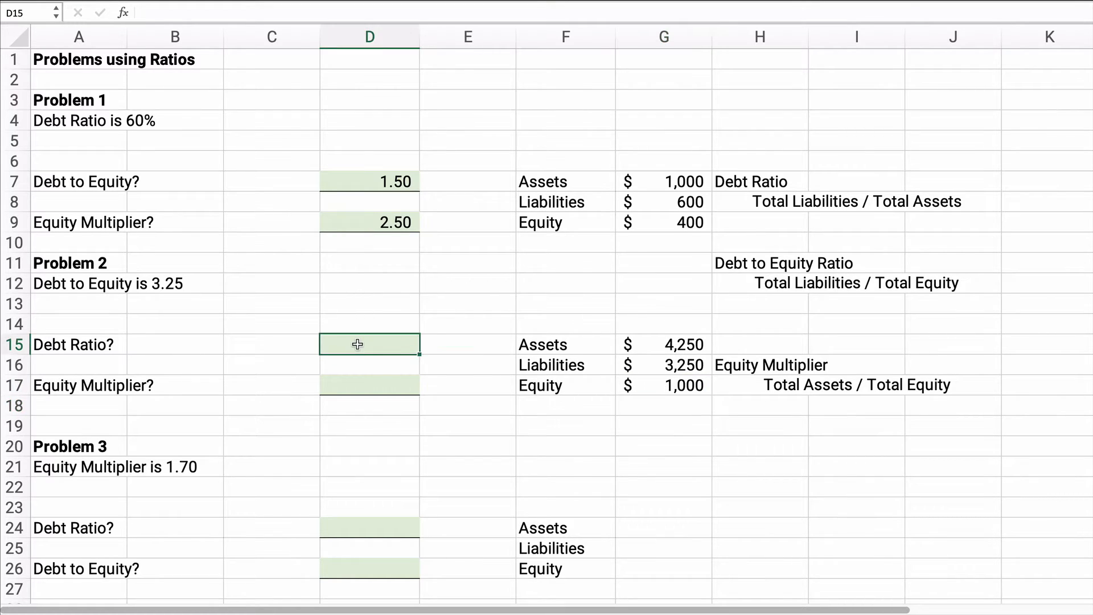
pyautogui.write('=')
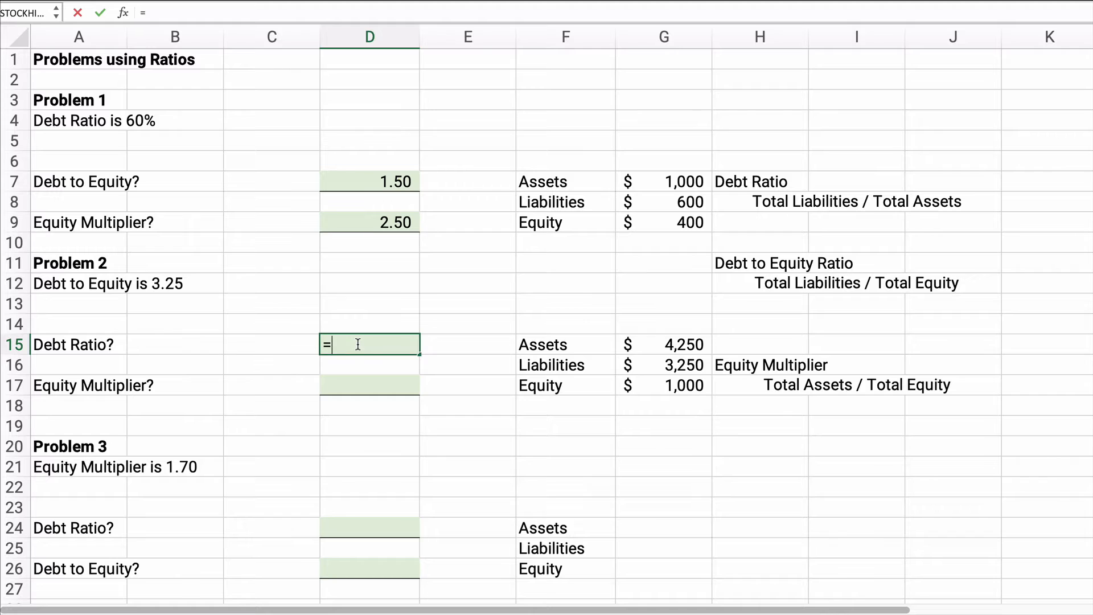
pyautogui.click(697, 369)
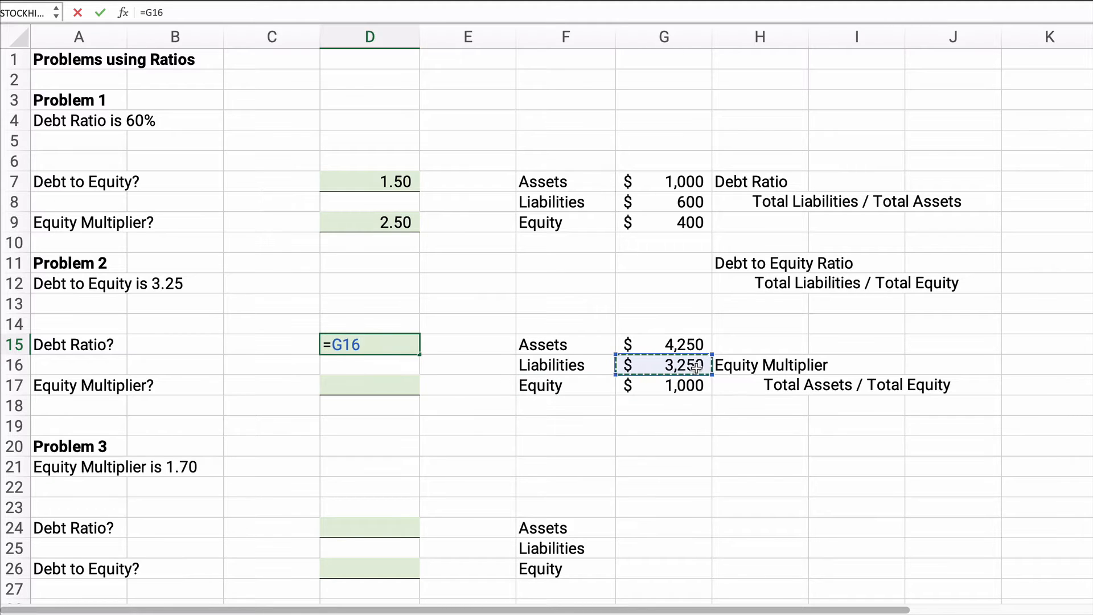
pyautogui.write('/')
pyautogui.click(687, 345)
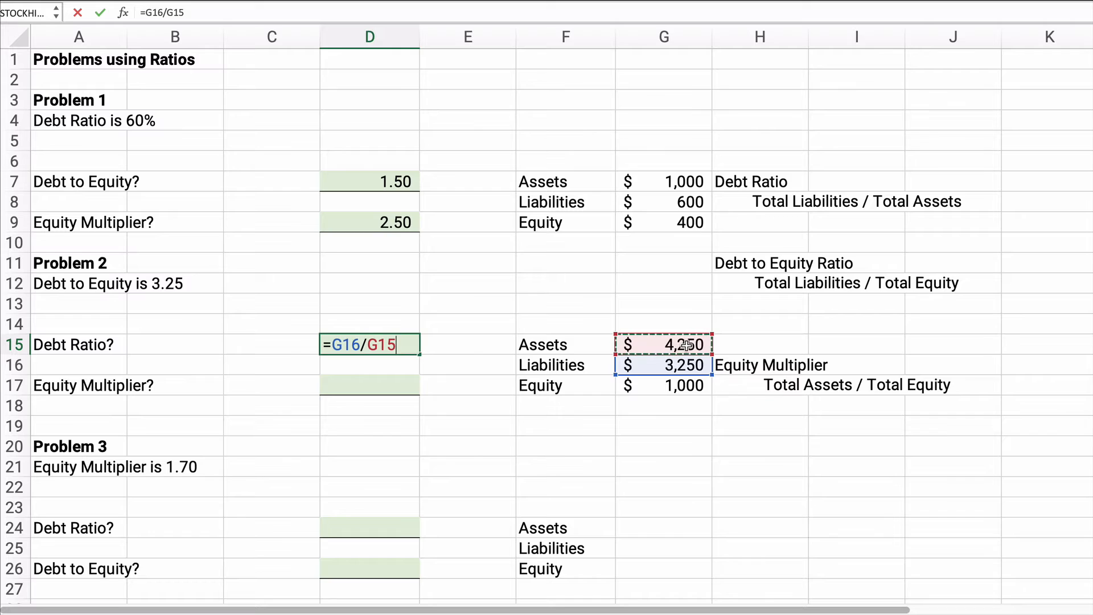
pyautogui.press('Return')
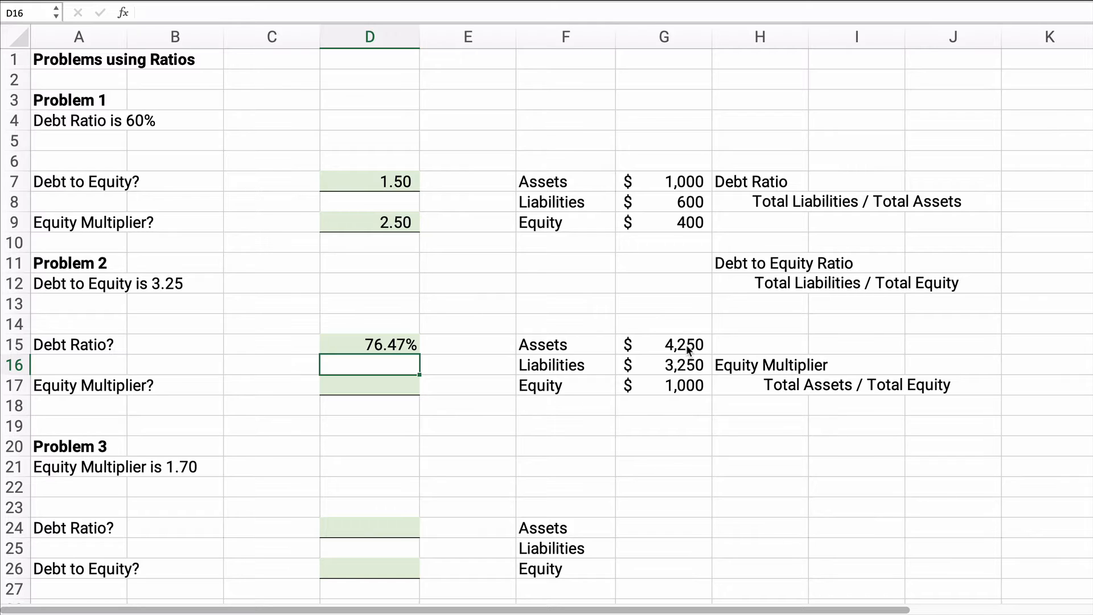
# Step: Calculate Problem 2's equity multiplier in D17 as assets divided by equity, =G15/G17
pyautogui.press('Down')
pyautogui.press('Down')
pyautogui.press('Up')
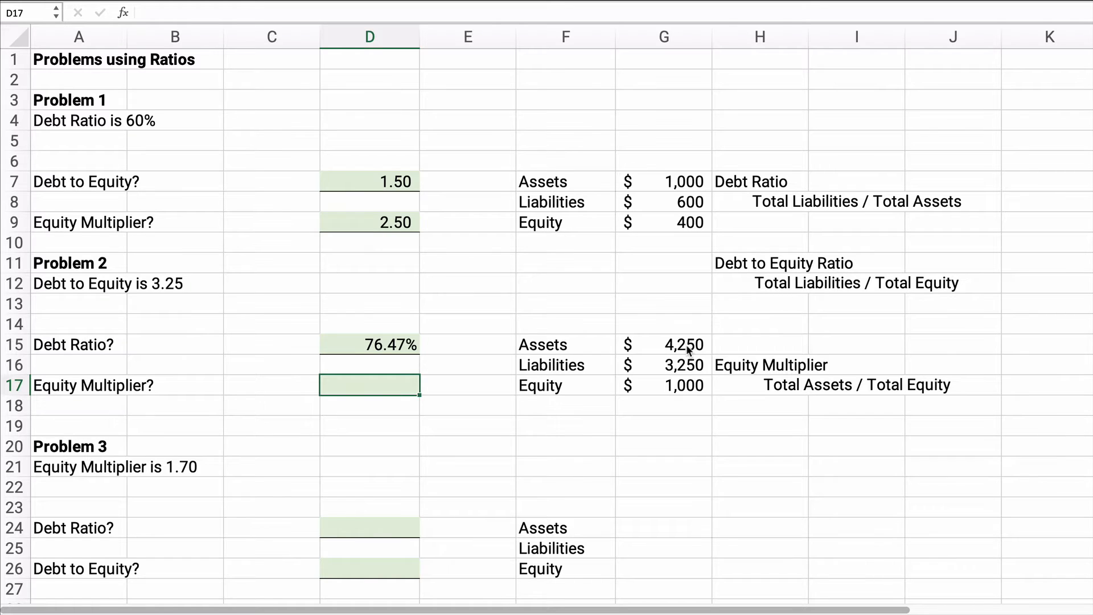
pyautogui.write('=')
pyautogui.click(686, 345)
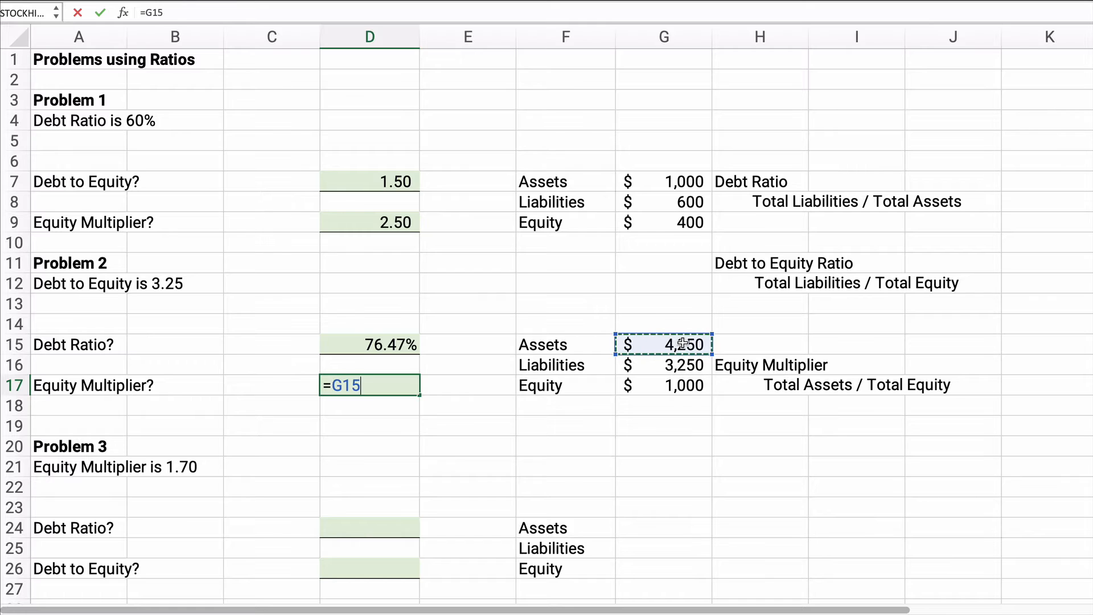
pyautogui.write('/')
pyautogui.click(686, 390)
pyautogui.press('Return')
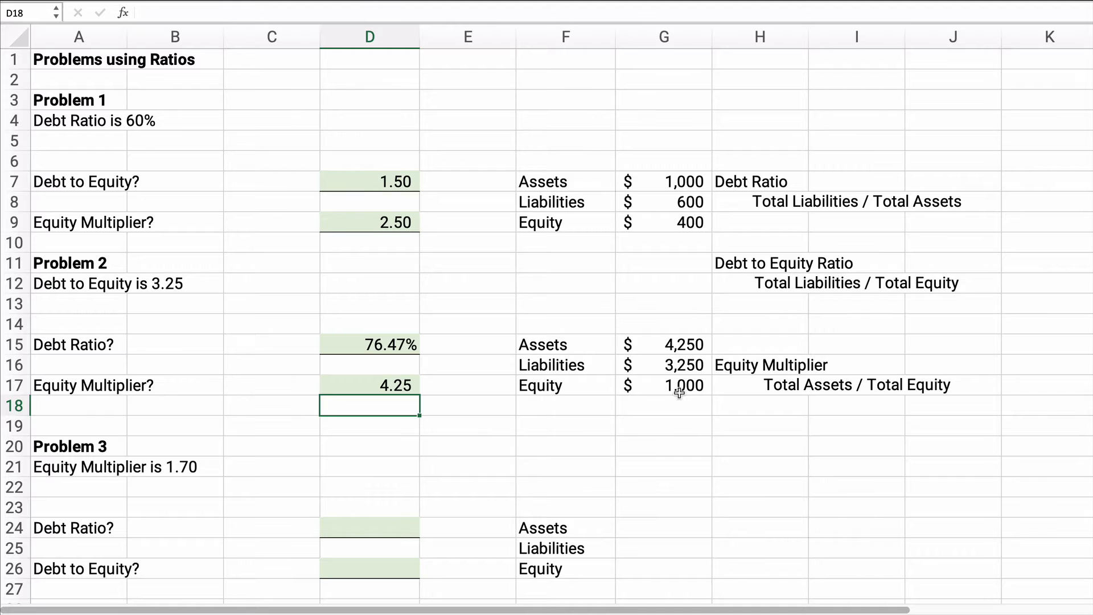
# Step: Check Problem 3's given ratio against the equity multiplier definition and enter 1000 as its equity in G26
pyautogui.moveTo(65, 466); pyautogui.dragTo(224, 462)
pyautogui.scroll(-5, 228, 458)
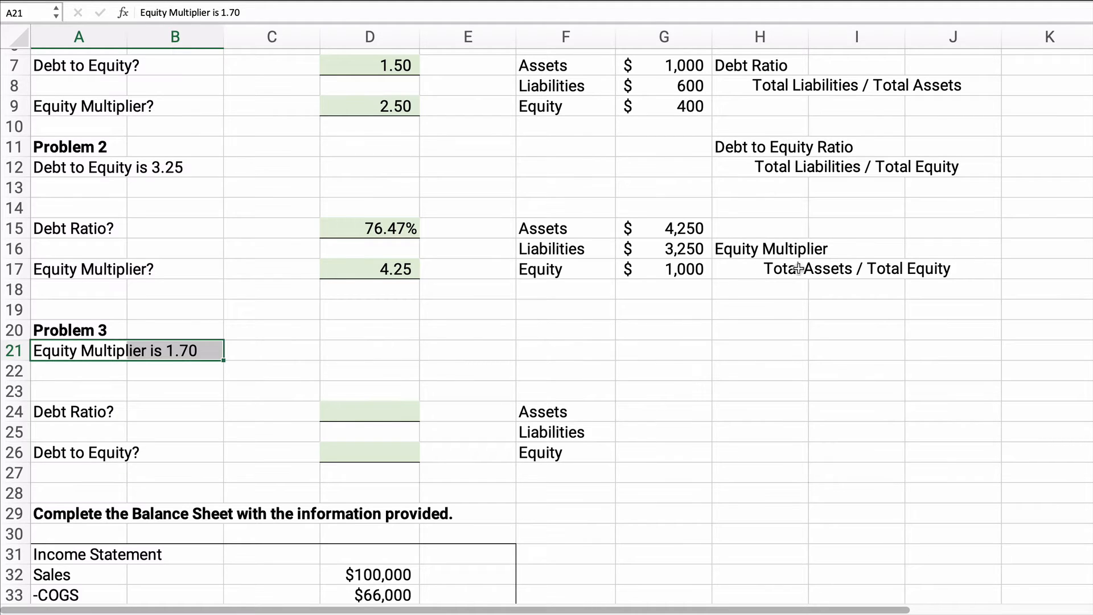
pyautogui.click(899, 269)
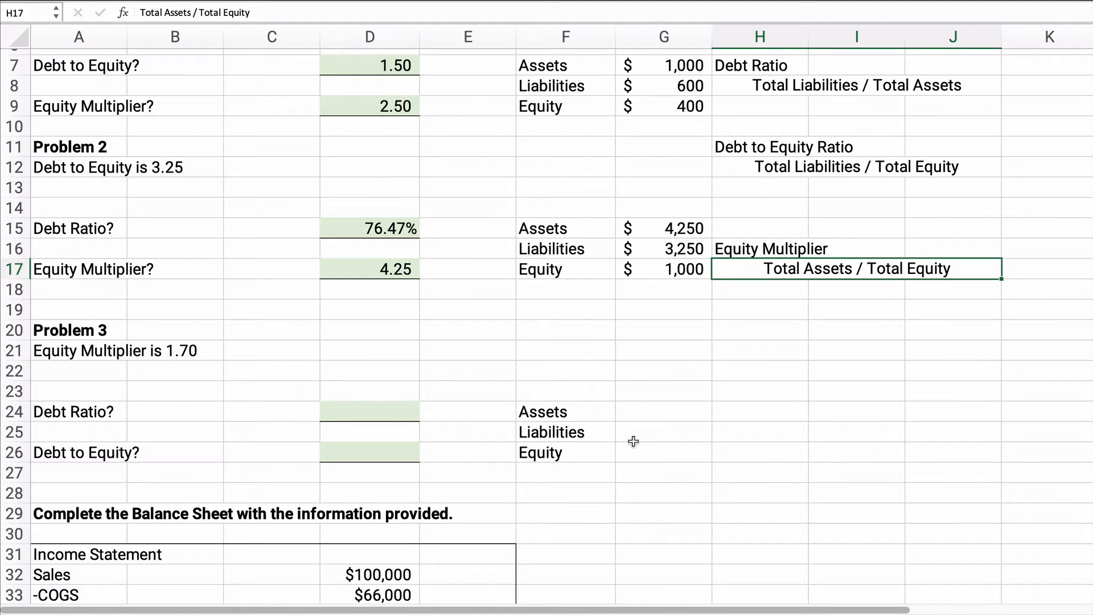
pyautogui.click(684, 454)
pyautogui.write('1000')
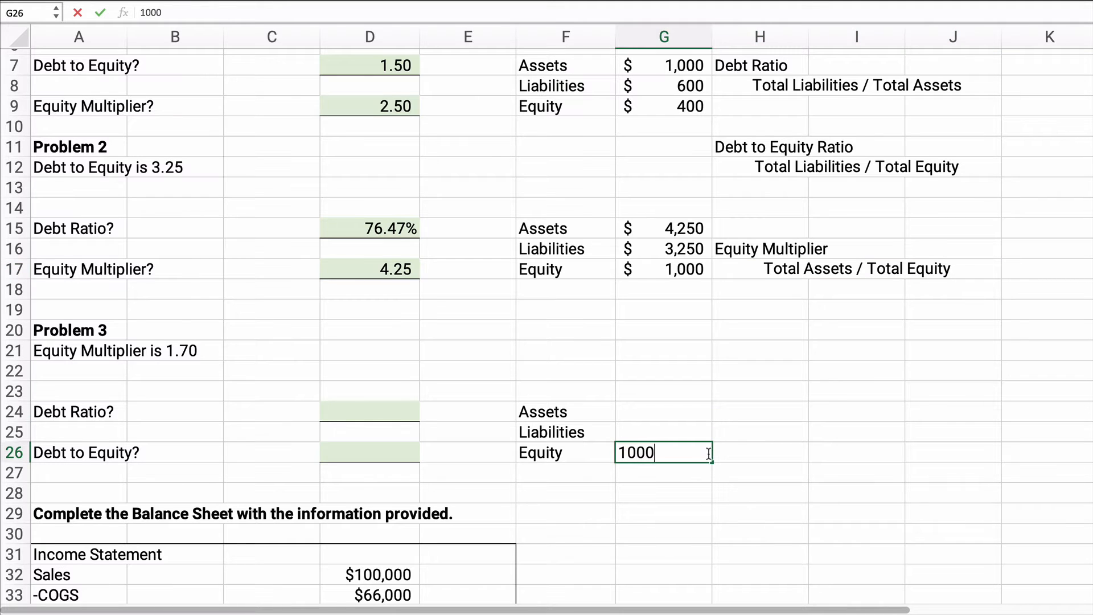
pyautogui.press('Return')
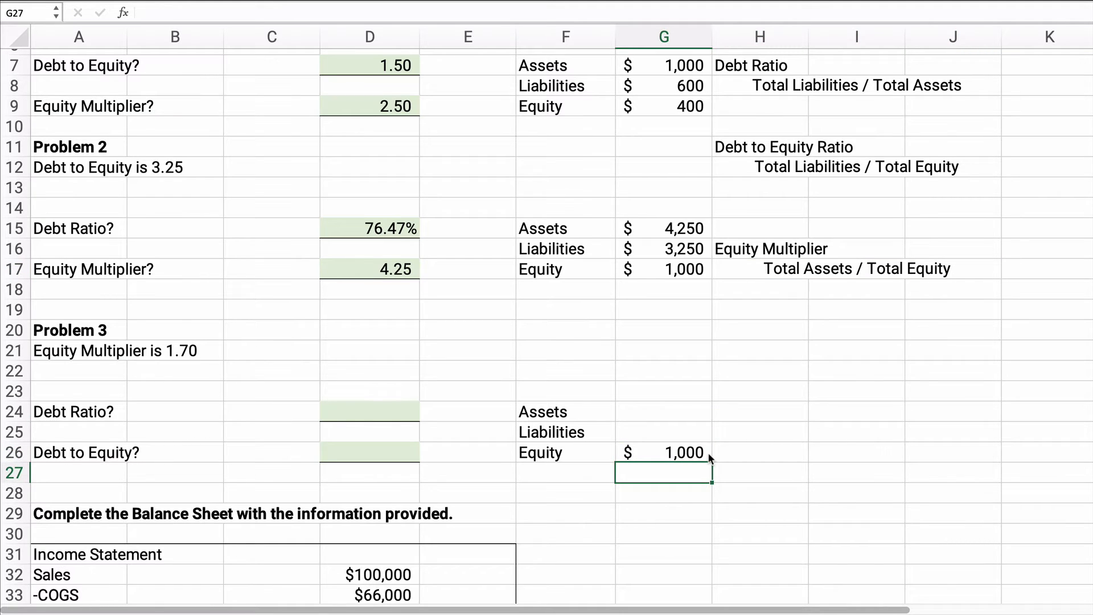
# Step: Calculate Problem 3's assets in G24 from equity and the given multiplier with =G26*1.7
pyautogui.press('Up')
pyautogui.press('Up')
pyautogui.press('Up')
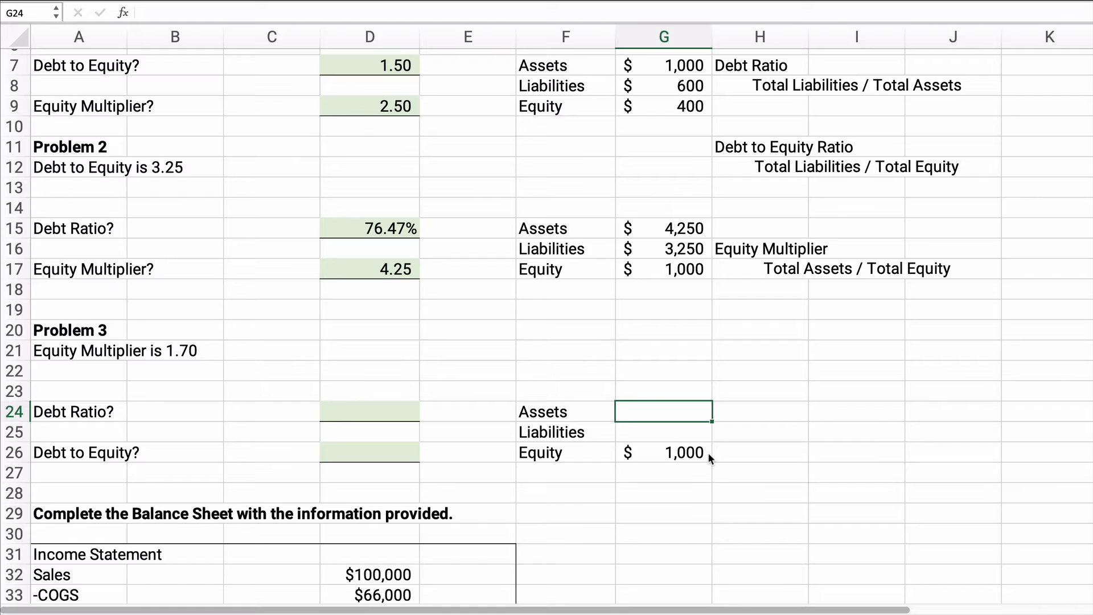
pyautogui.write('=')
pyautogui.click(708, 453)
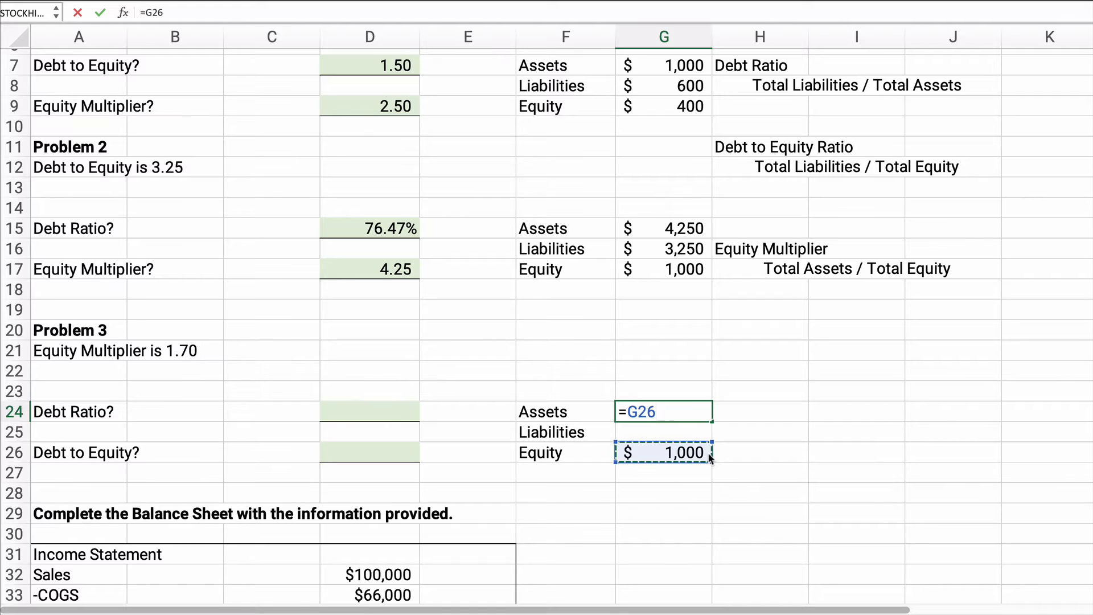
pyautogui.write('*1.7')
pyautogui.press('Return')
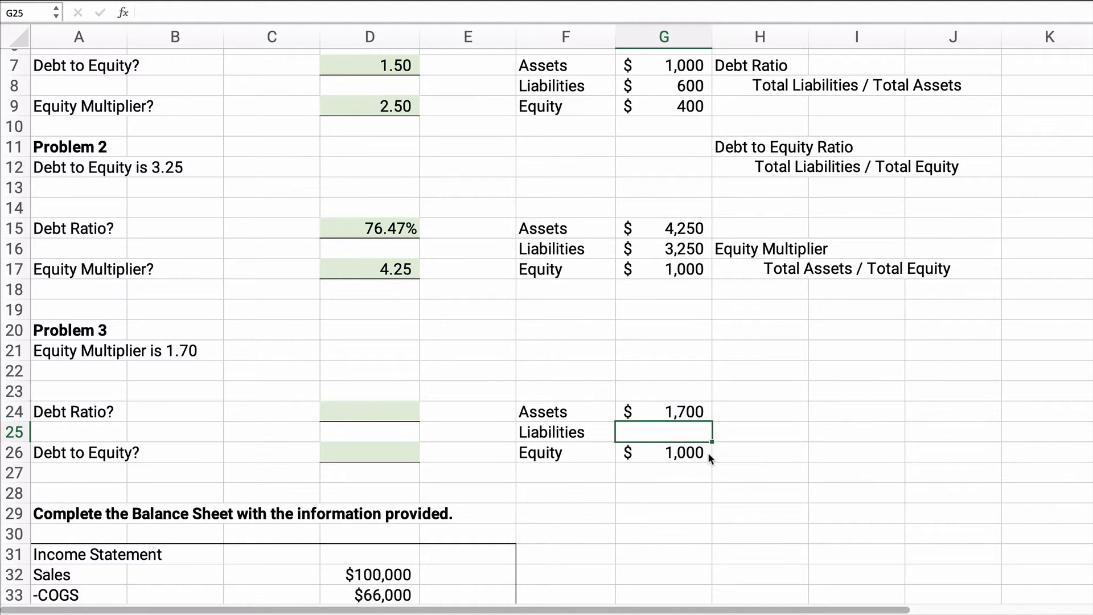
# Step: Calculate Problem 3's liabilities in G25 as assets minus equity, =G24-G26
pyautogui.write('=')
pyautogui.press('Up')
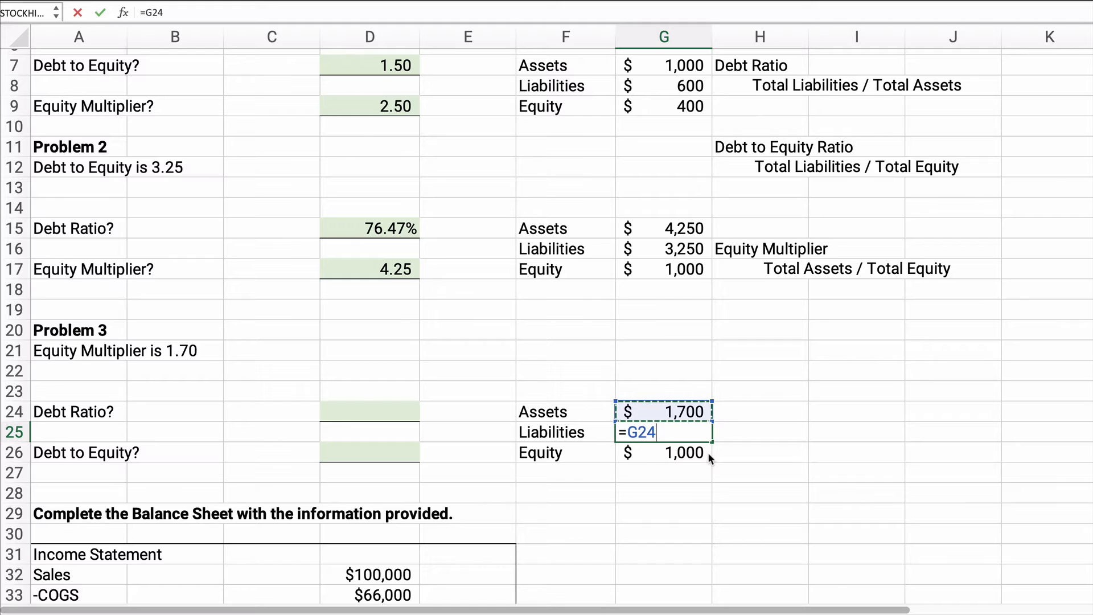
pyautogui.write('-')
pyautogui.click(708, 452)
pyautogui.press('Return')
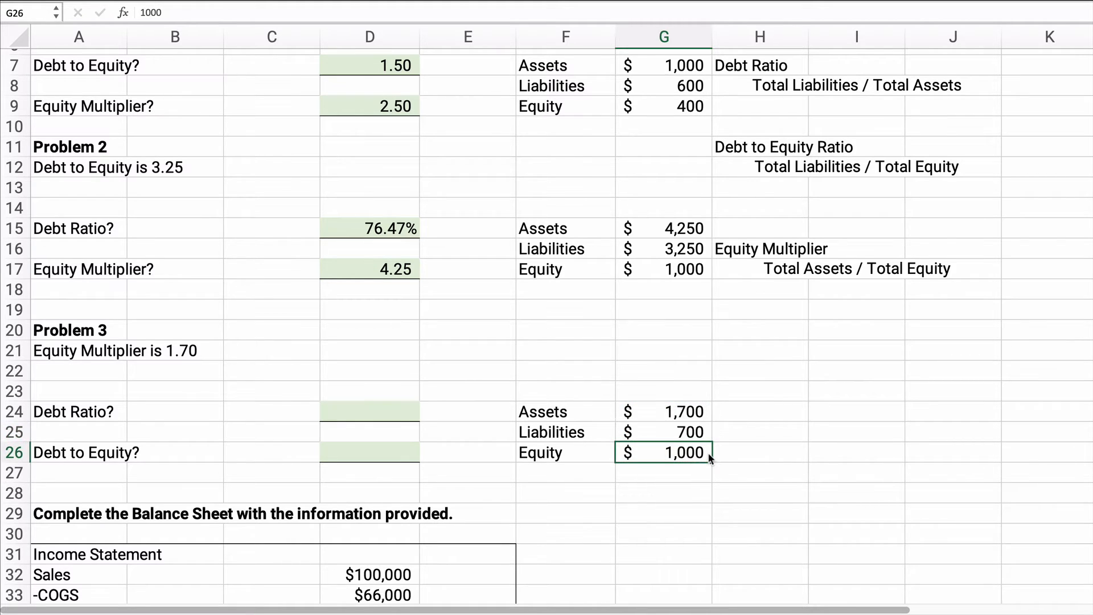
# Step: Calculate Problem 3's debt ratio in D24 as liabilities divided by assets, =G25/G24
pyautogui.click(342, 404)
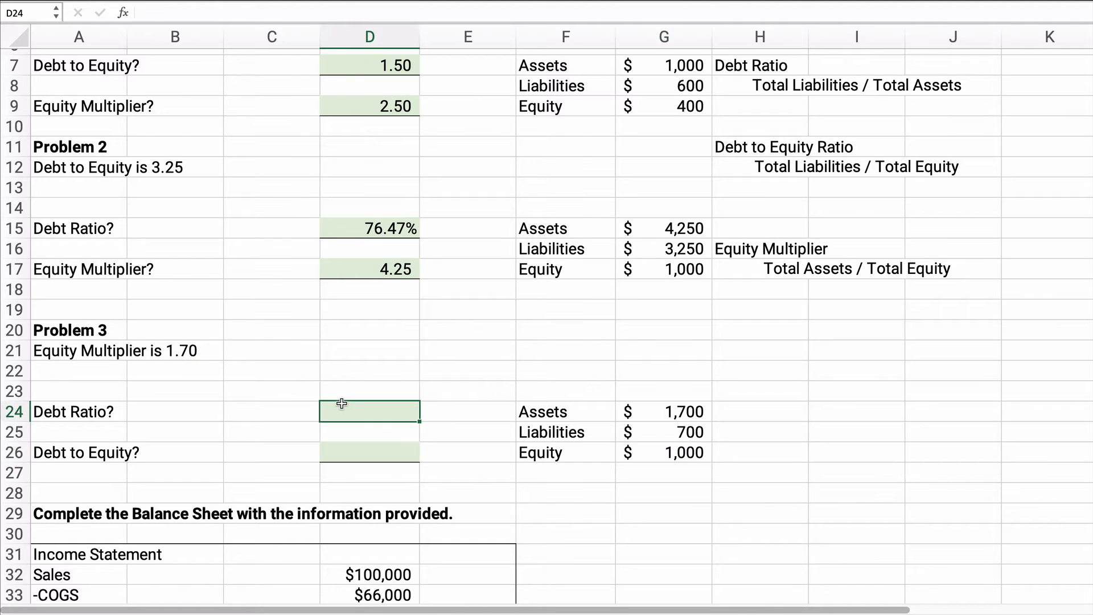
pyautogui.write('=')
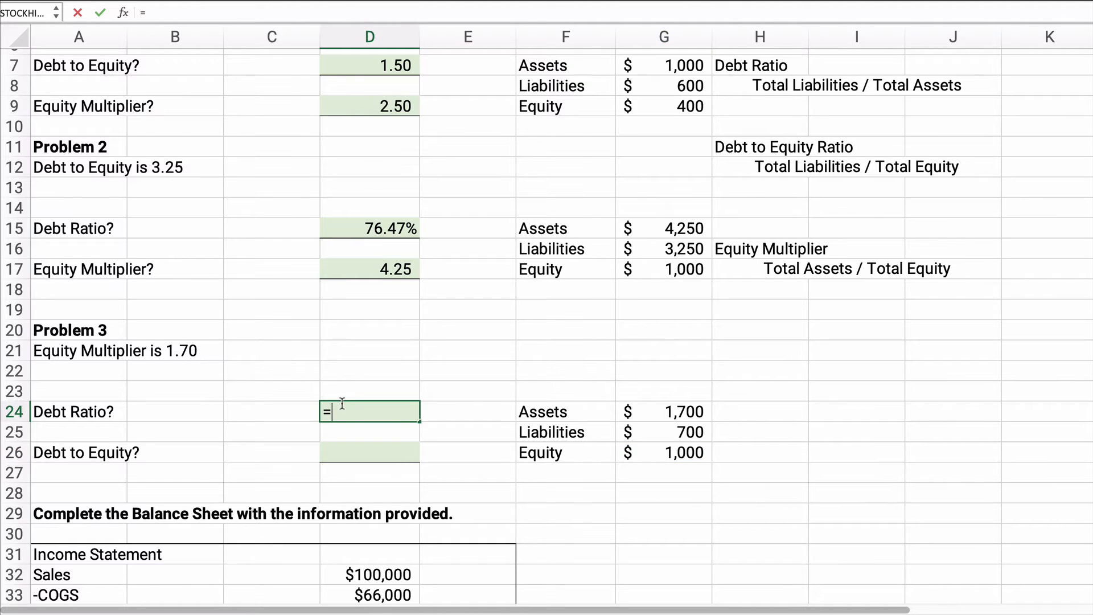
pyautogui.click(665, 434)
pyautogui.write('/')
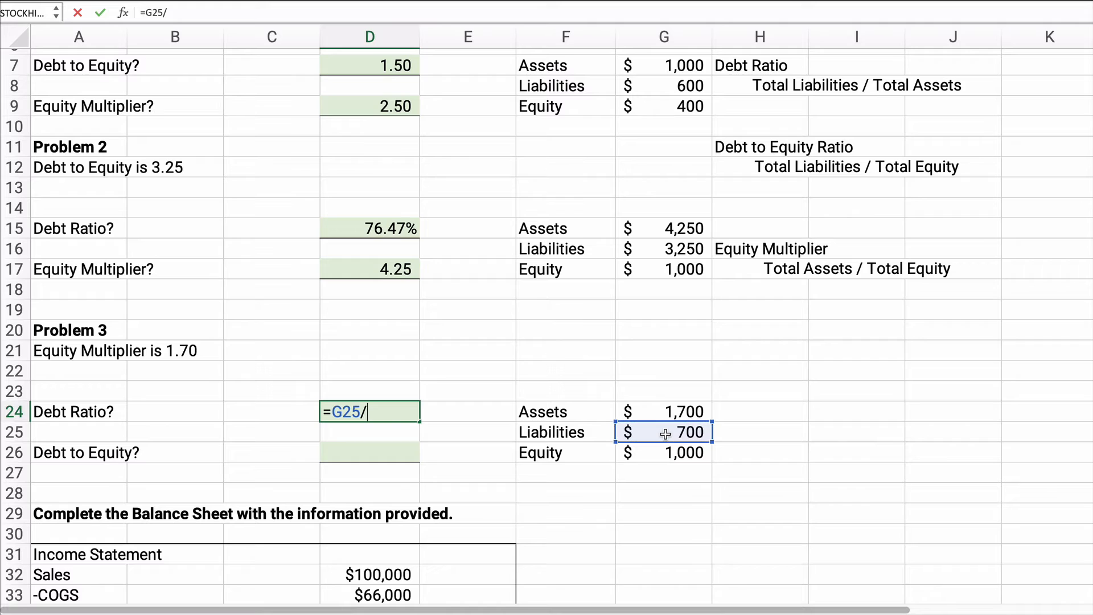
pyautogui.click(669, 412)
pyautogui.press('Return')
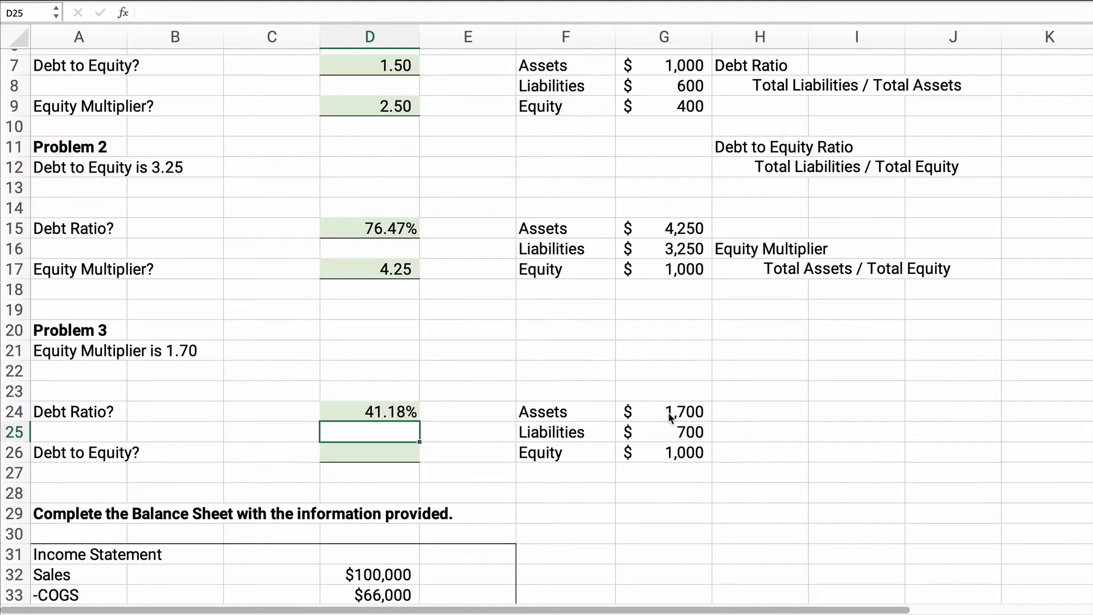
# Step: Calculate Problem 3's debt to equity in D26 as liabilities divided by equity, =G25/G26
pyautogui.click(358, 452)
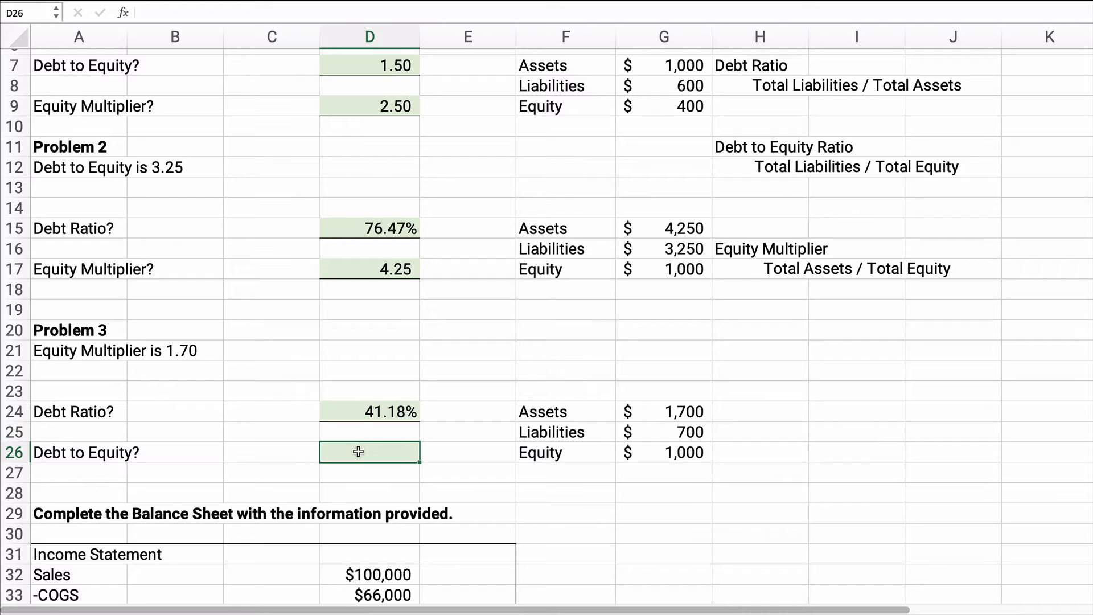
pyautogui.write('=')
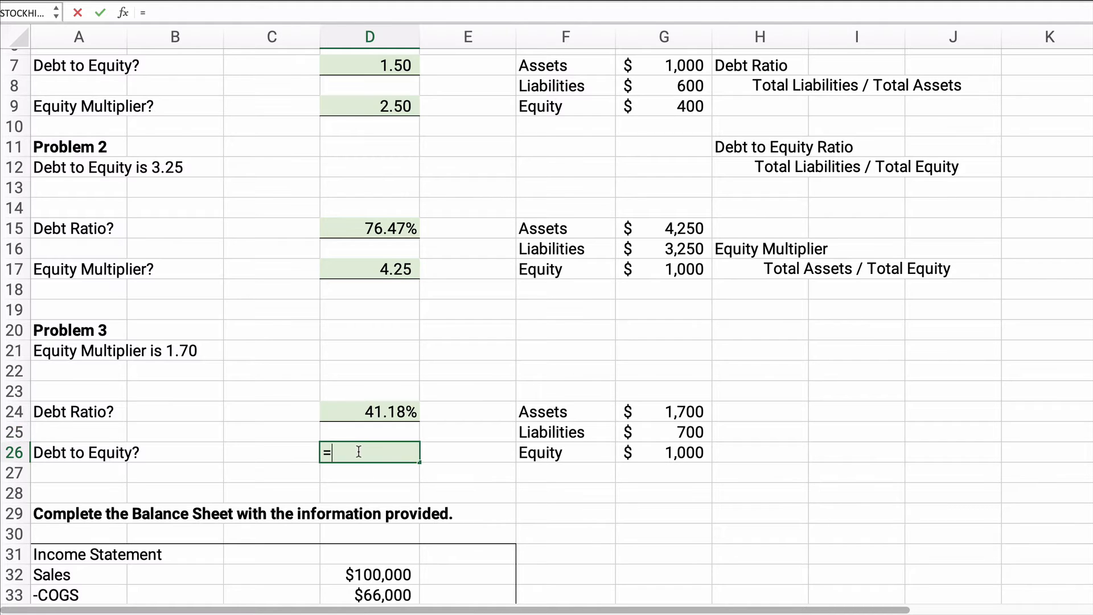
pyautogui.click(659, 432)
pyautogui.write('/')
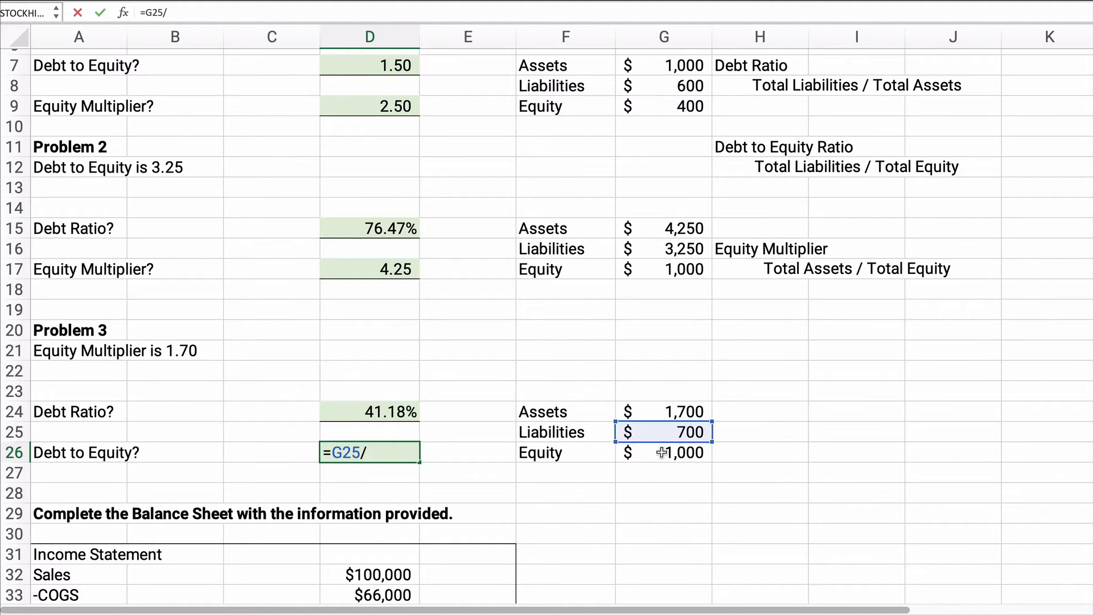
pyautogui.click(662, 453)
pyautogui.press('Return')
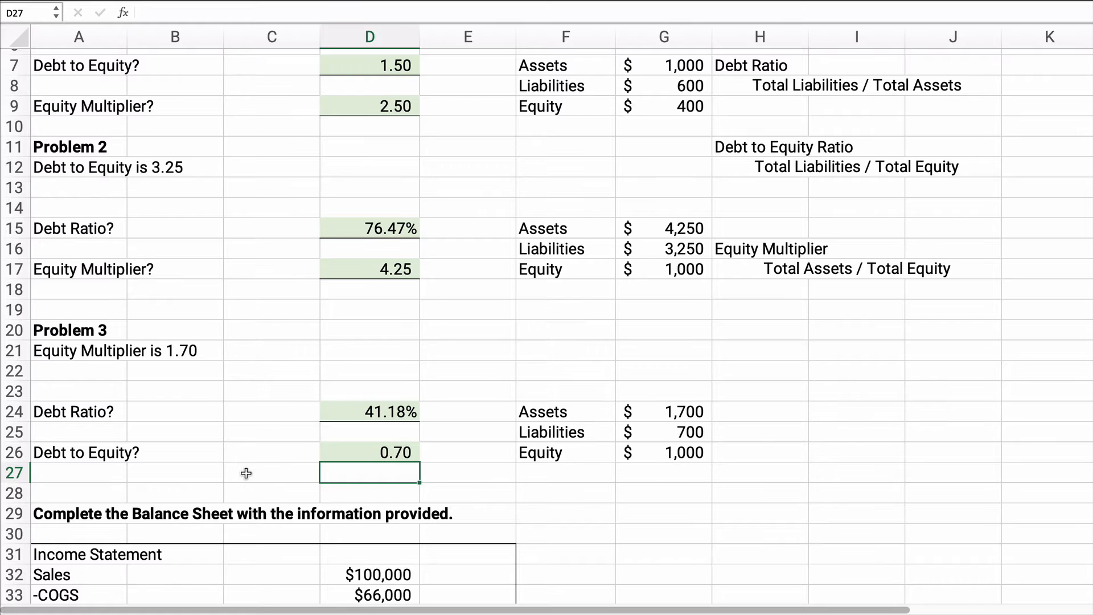
# Step: Examine the balance sheet exercise: its income statement, the blank balance sheet lines, and the given turnover, return on assets and debt ratios
pyautogui.scroll(-3, 242, 464)
pyautogui.scroll(-8, 237, 456)
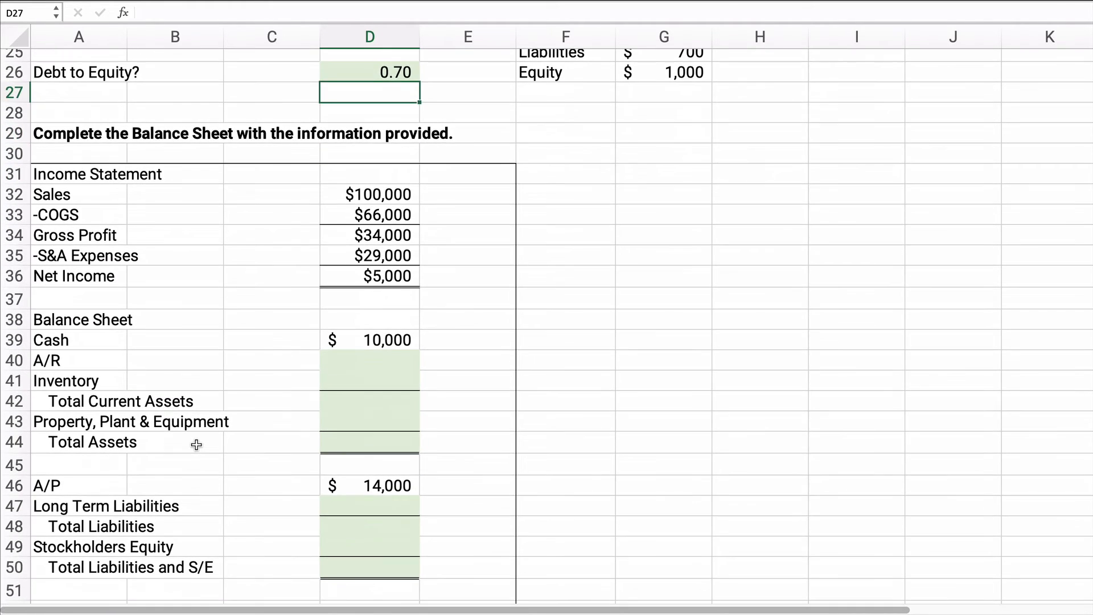
pyautogui.scroll(3, 196, 443)
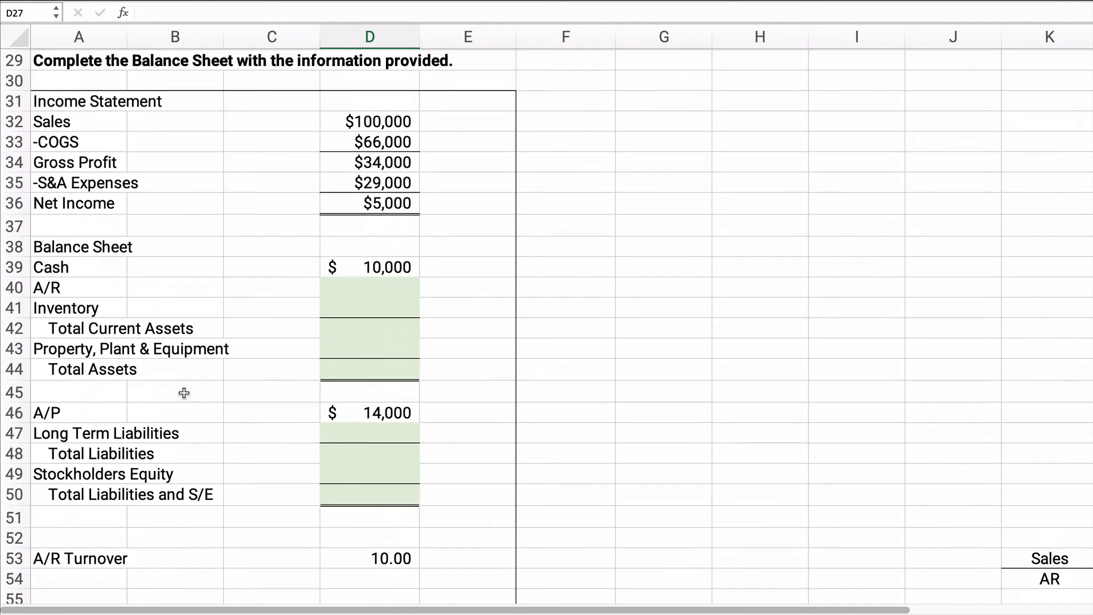
pyautogui.moveTo(42, 103); pyautogui.dragTo(352, 209)
pyautogui.scroll(-2, 220, 350)
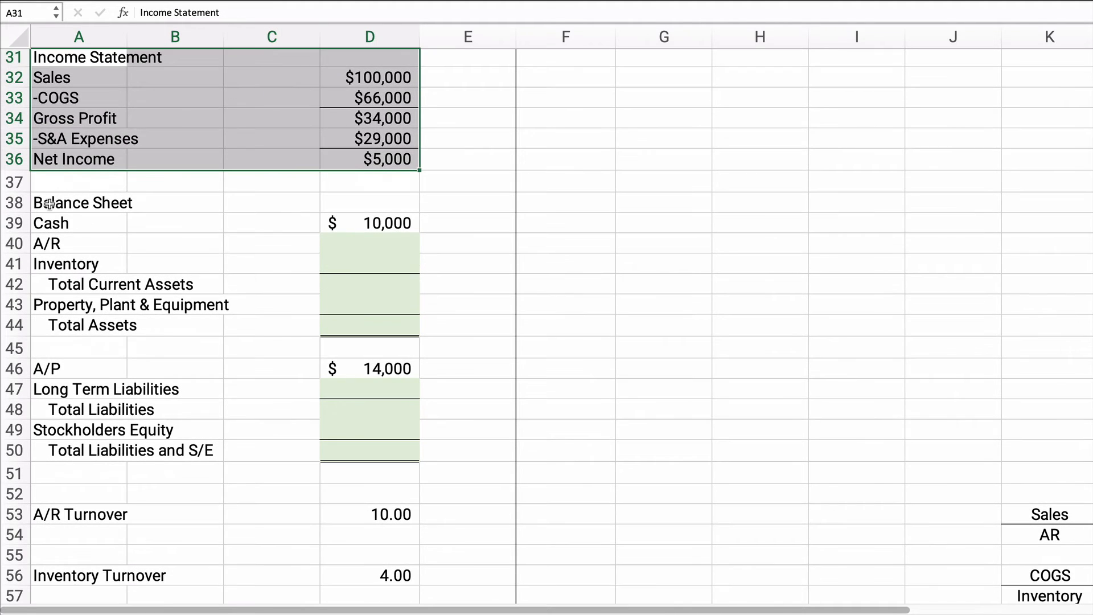
pyautogui.moveTo(50, 203); pyautogui.dragTo(370, 451)
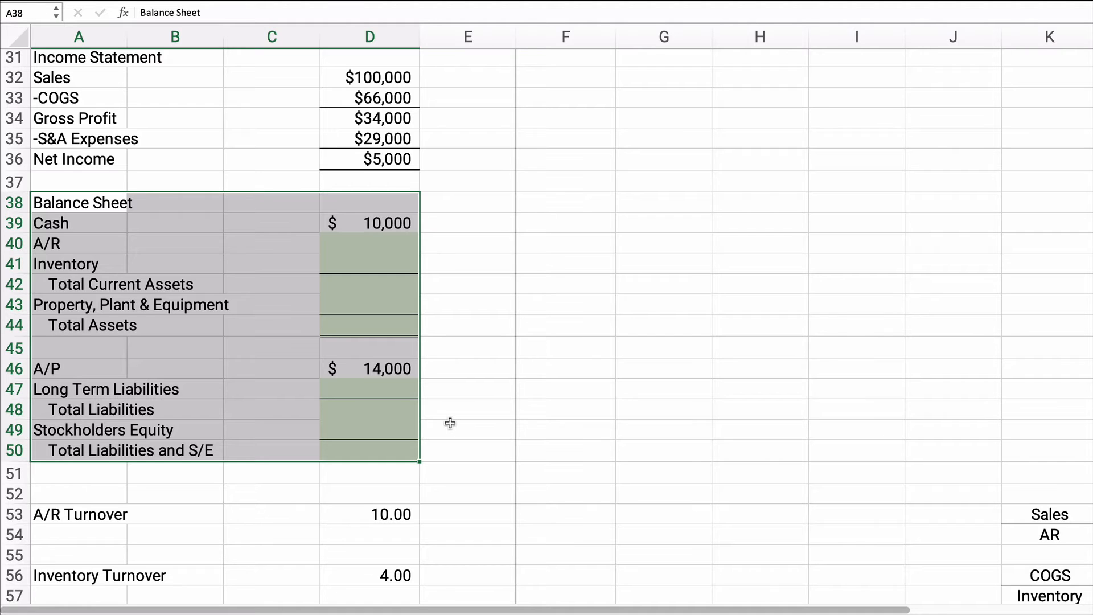
pyautogui.scroll(-5, 449, 424)
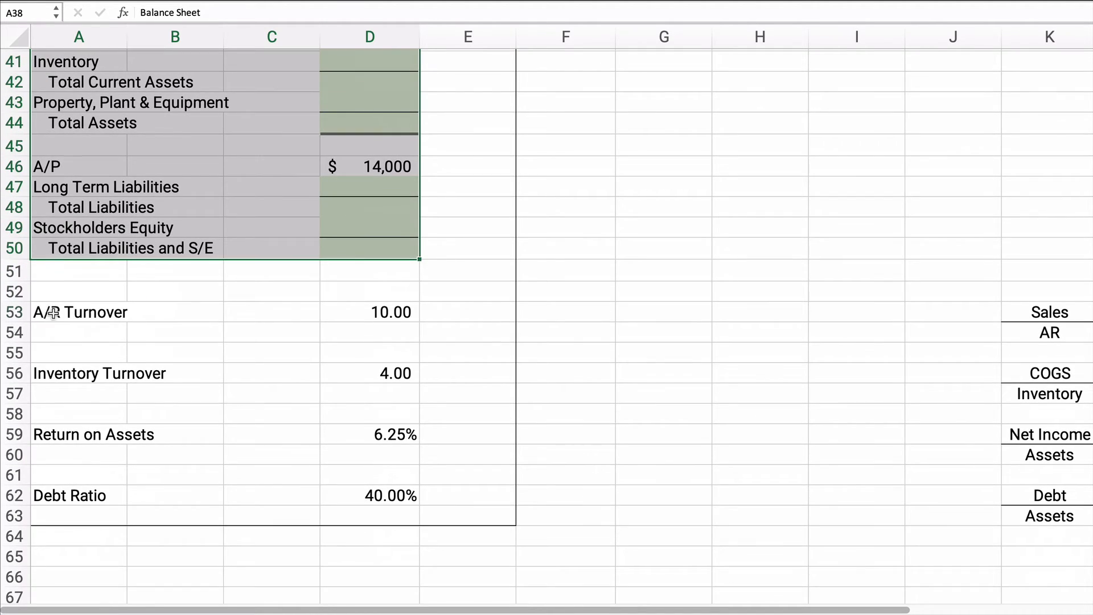
pyautogui.moveTo(61, 315); pyautogui.dragTo(370, 319)
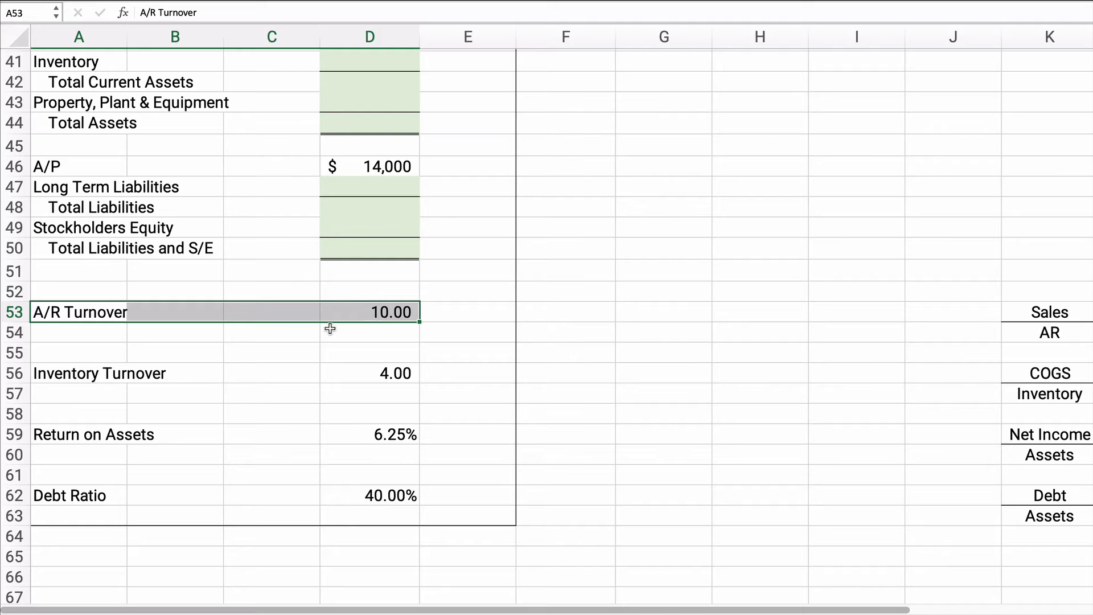
pyautogui.moveTo(76, 374); pyautogui.dragTo(371, 372)
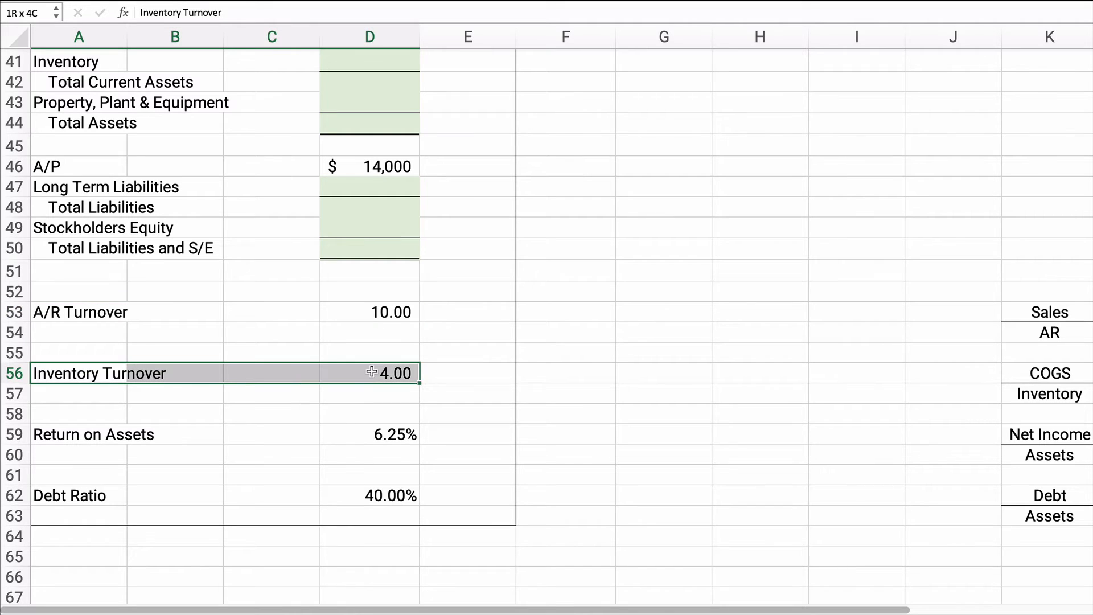
pyautogui.moveTo(85, 432); pyautogui.dragTo(356, 434)
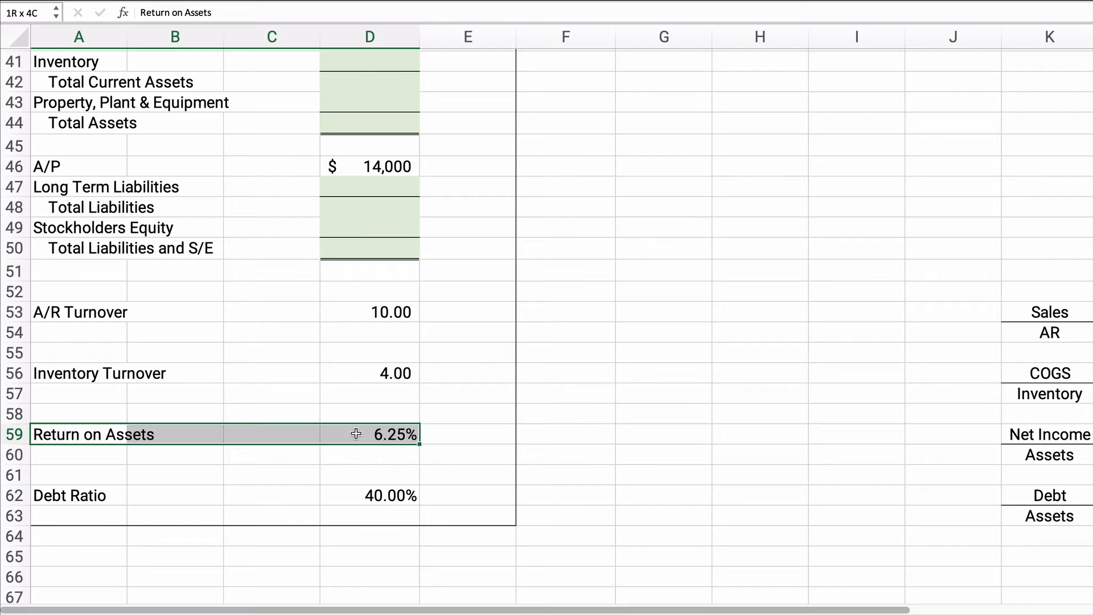
pyautogui.click(99, 491)
pyautogui.moveTo(148, 492); pyautogui.dragTo(342, 490)
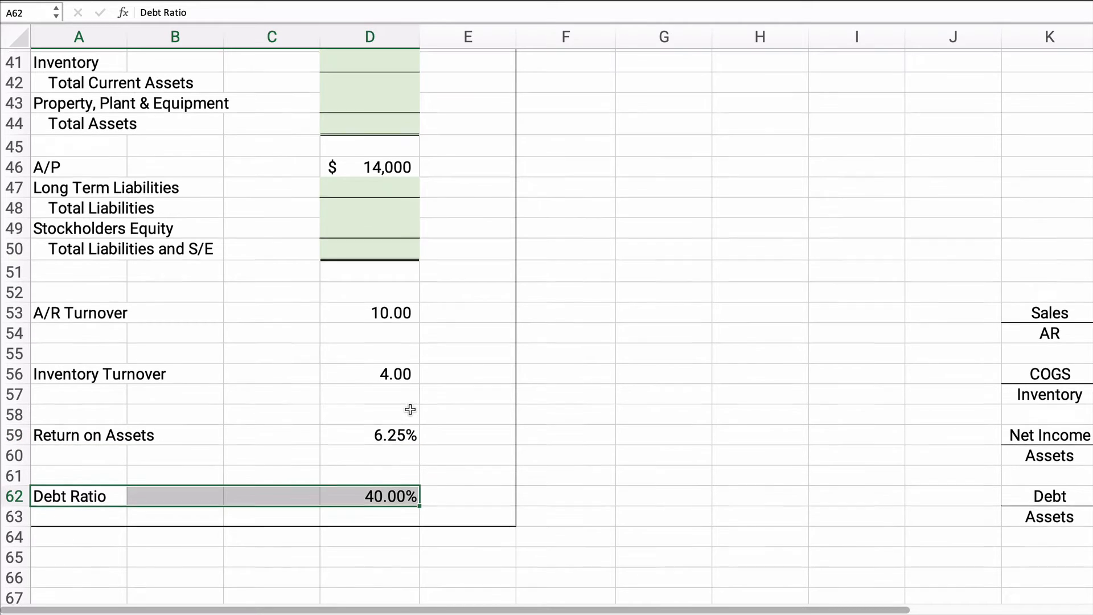
pyautogui.scroll(5, 410, 410)
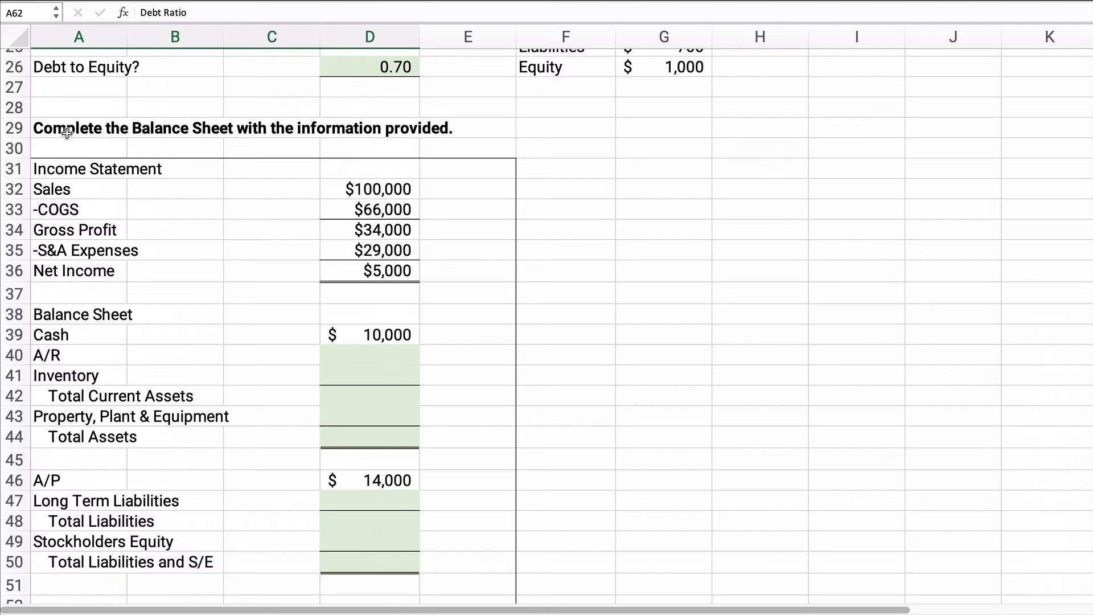
# Step: Link the A/R turnover's sales figure in G53 to the income statement's sales, =D32
pyautogui.moveTo(74, 136); pyautogui.dragTo(314, 134)
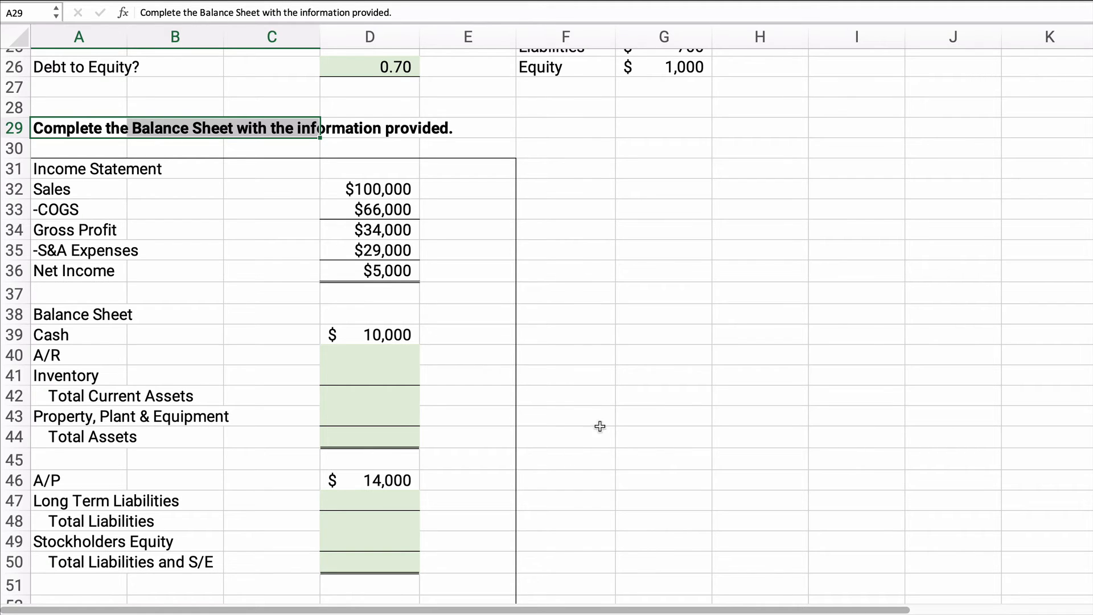
pyautogui.scroll(-5, 596, 425)
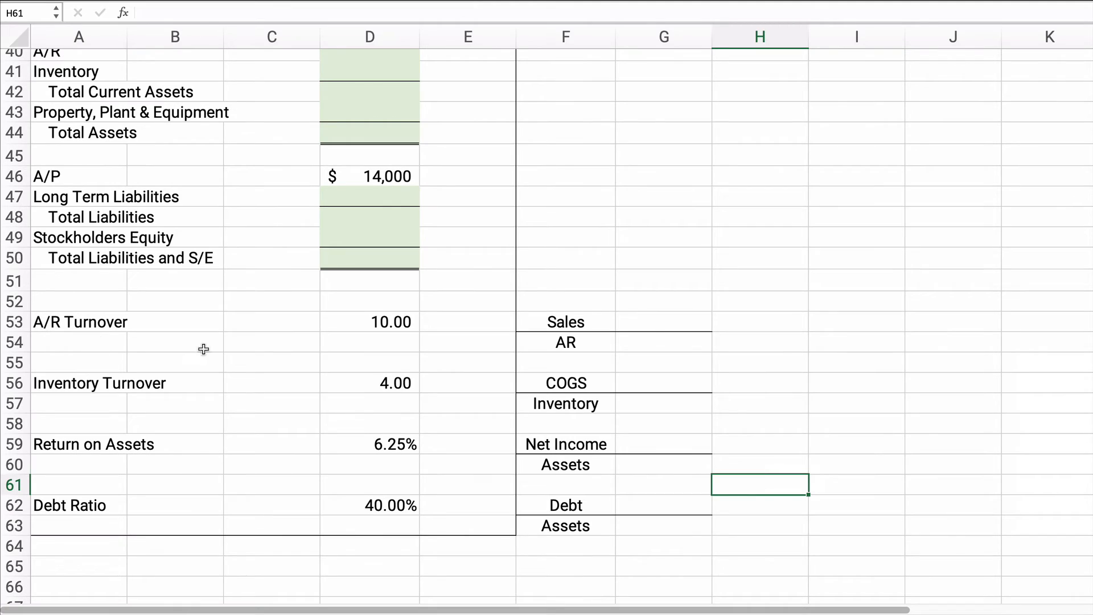
pyautogui.scroll(5, 79, 348)
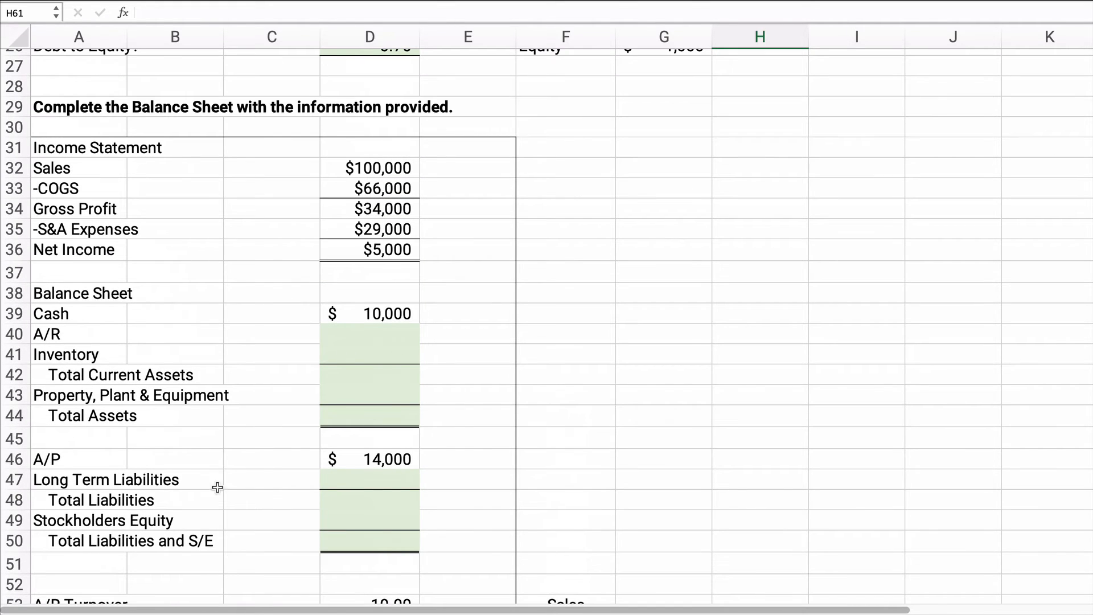
pyautogui.scroll(-3, 151, 459)
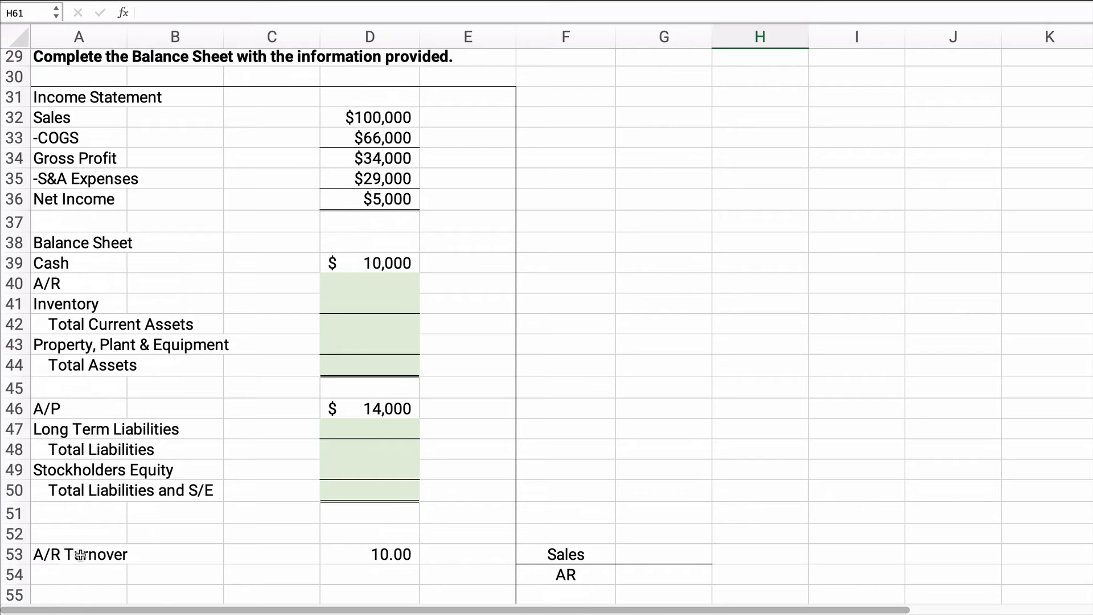
pyautogui.scroll(-7, 77, 555)
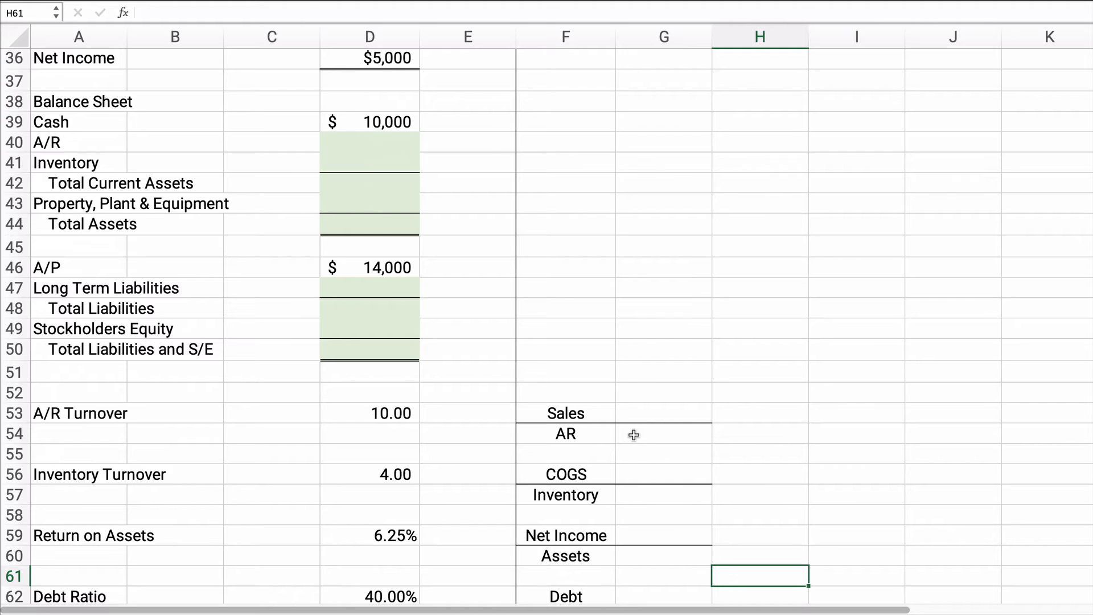
pyautogui.click(643, 411)
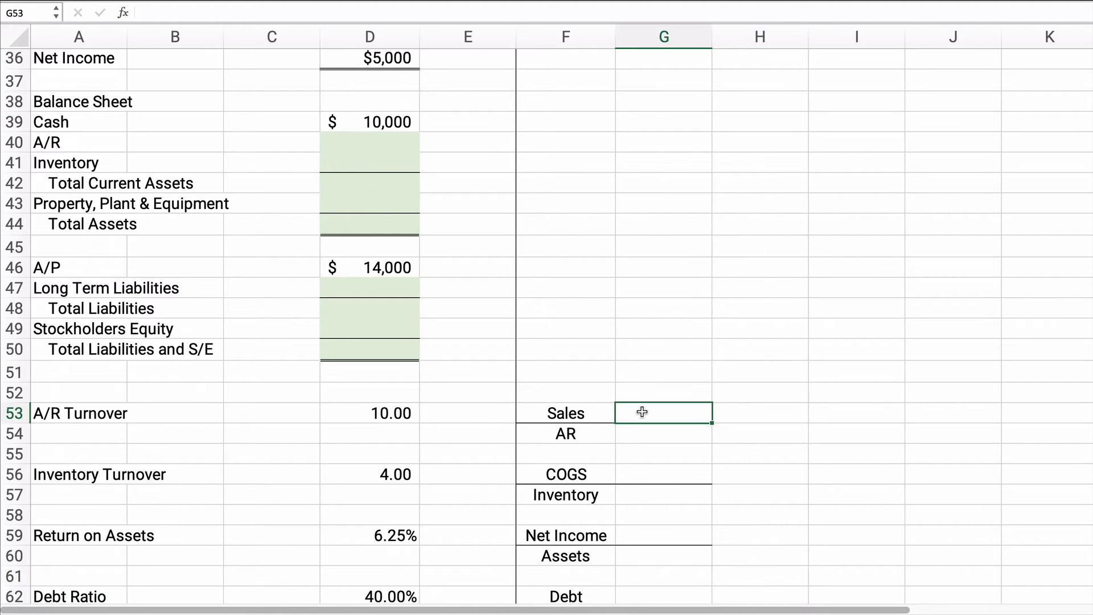
pyautogui.write('=')
pyautogui.scroll(5, 508, 371)
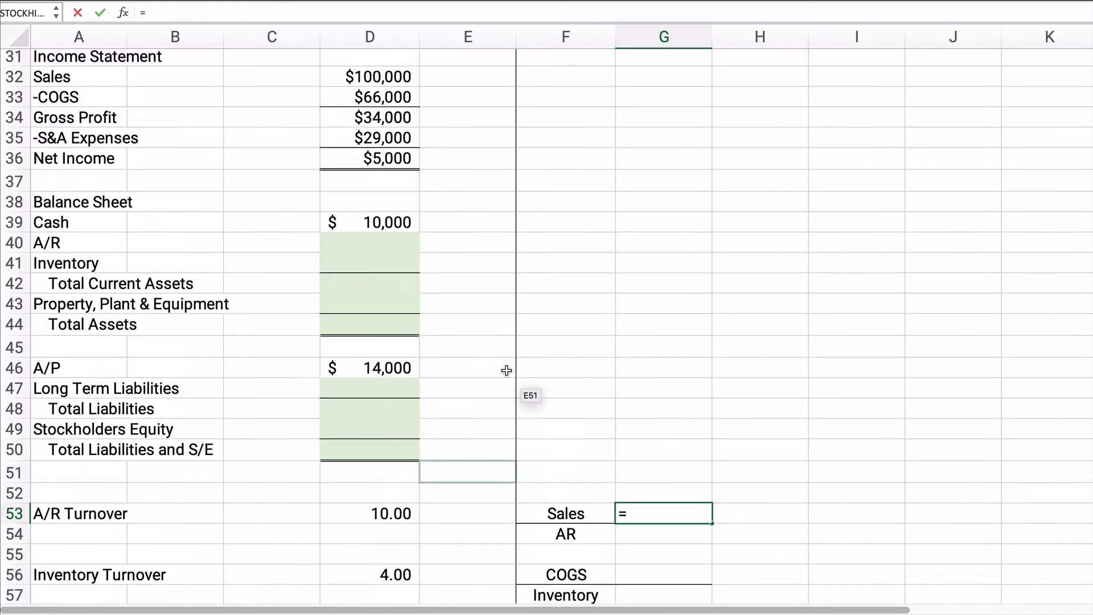
pyautogui.click(389, 125)
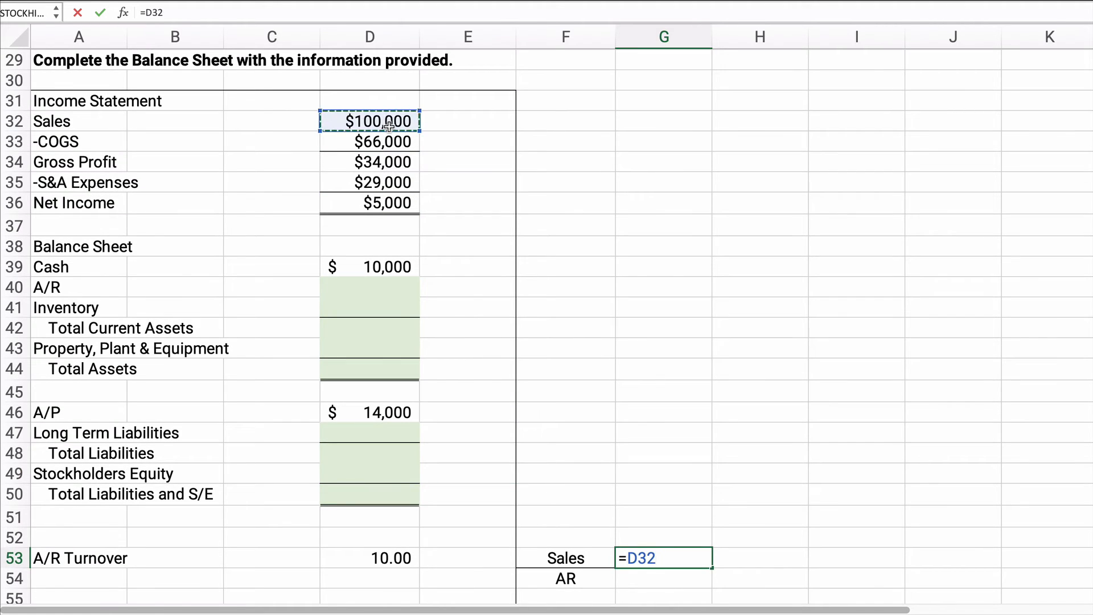
pyautogui.press('Return')
# Step: Calculate accounts receivable in G54 as sales divided by the A/R turnover, =G53/D53
pyautogui.scroll(-5, 524, 352)
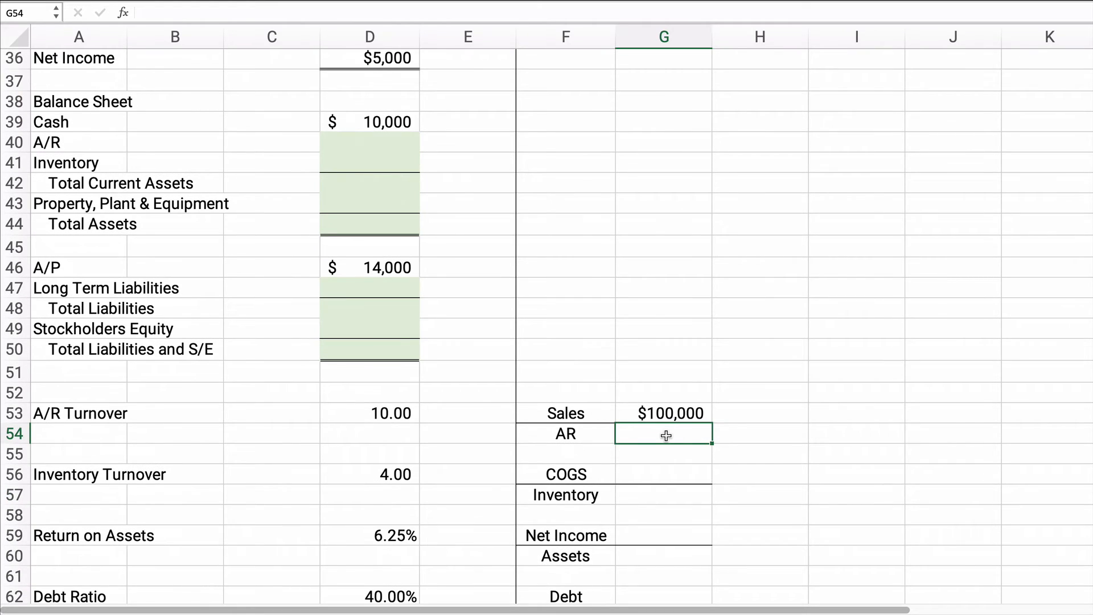
pyautogui.write('=')
pyautogui.press('Up')
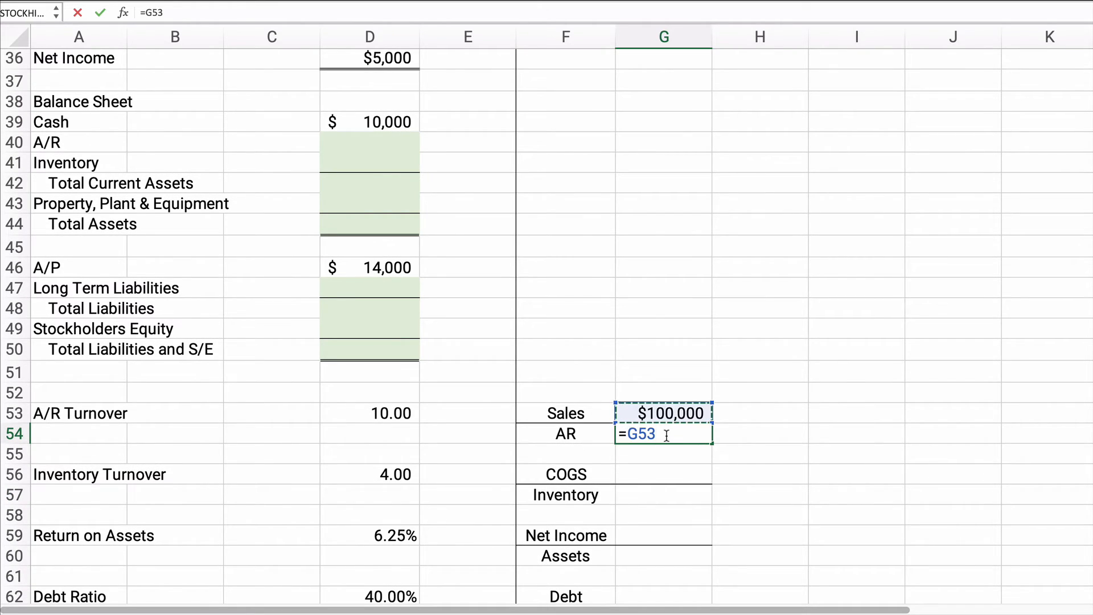
pyautogui.write('/')
pyautogui.click(377, 413)
pyautogui.press('Return')
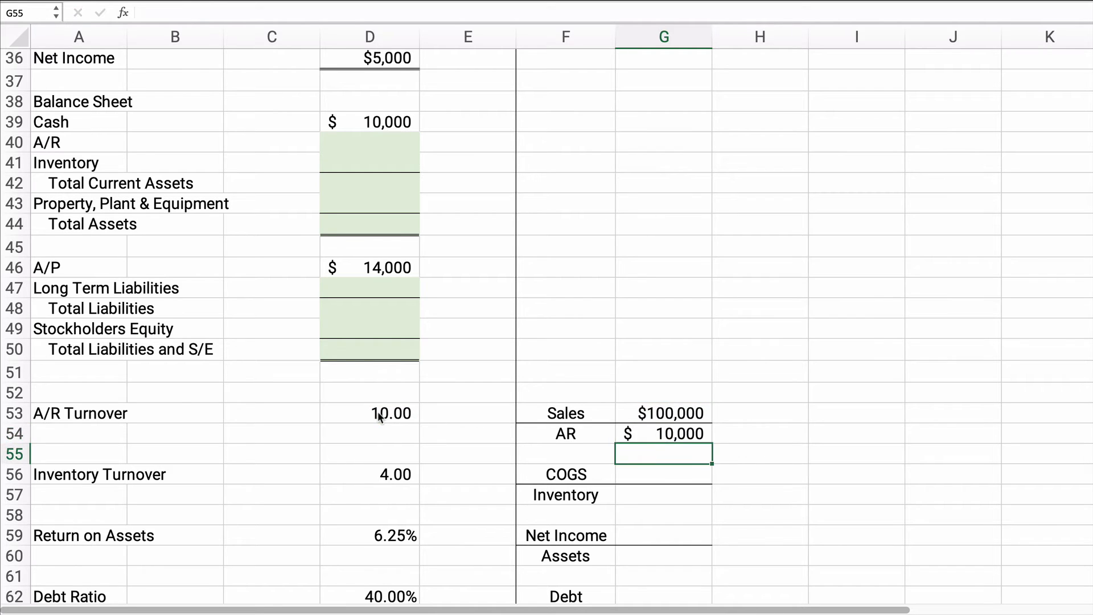
pyautogui.click(679, 436)
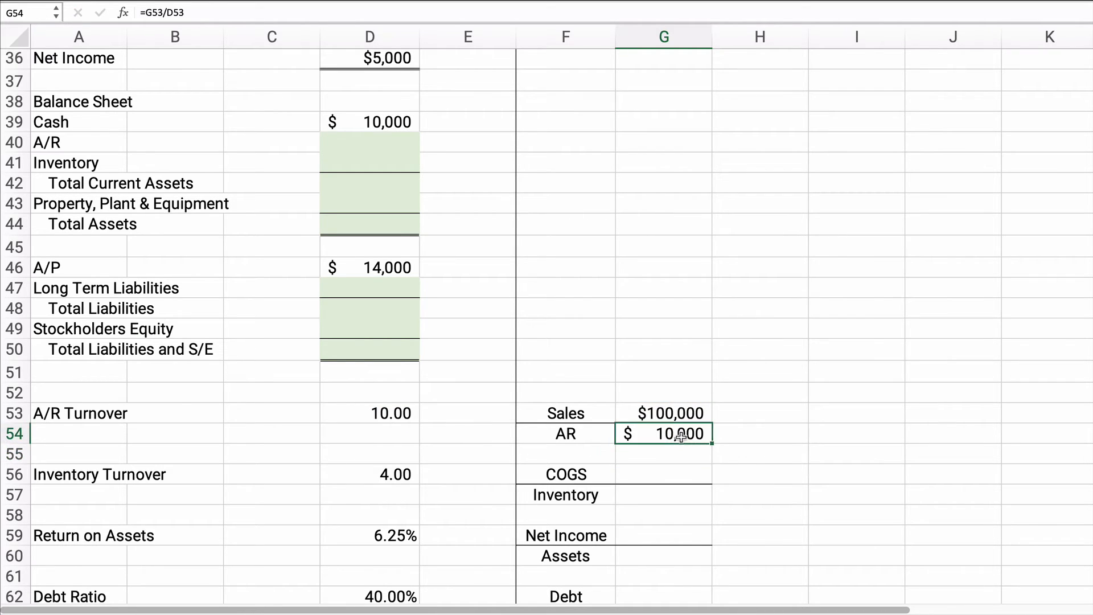
# Step: Fill the balance sheet's A/R line in D40 with the calculated receivables, =G54
pyautogui.click(373, 165)
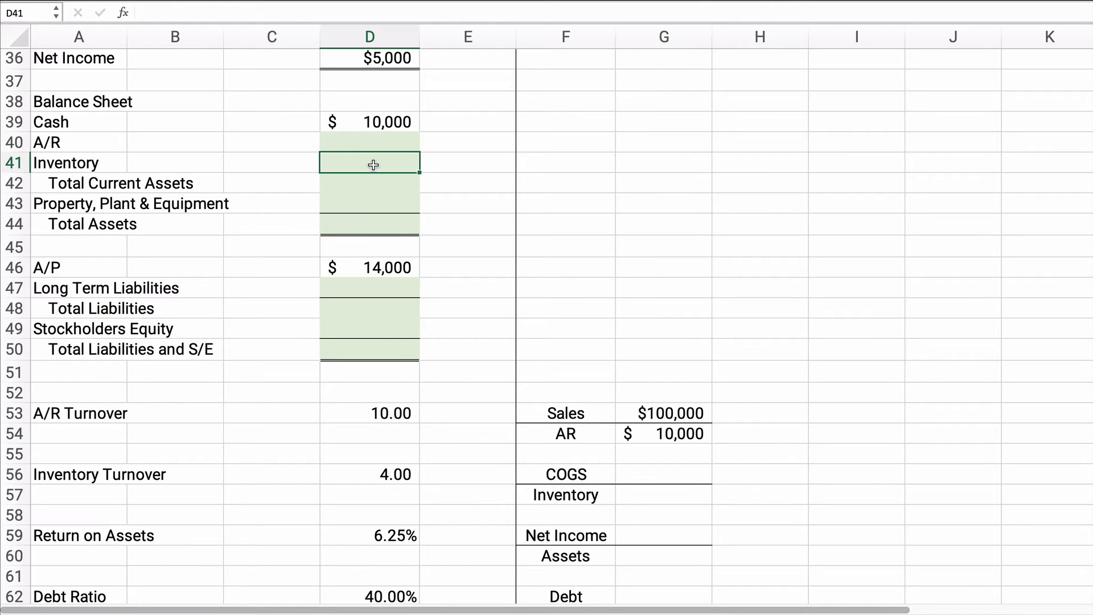
pyautogui.press('Up')
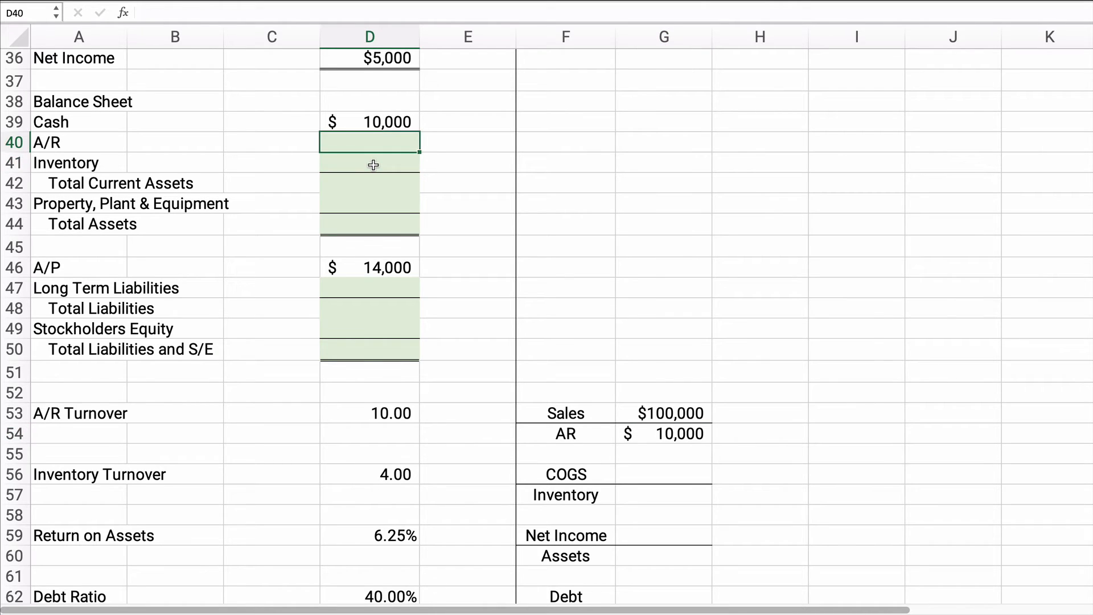
pyautogui.write('=')
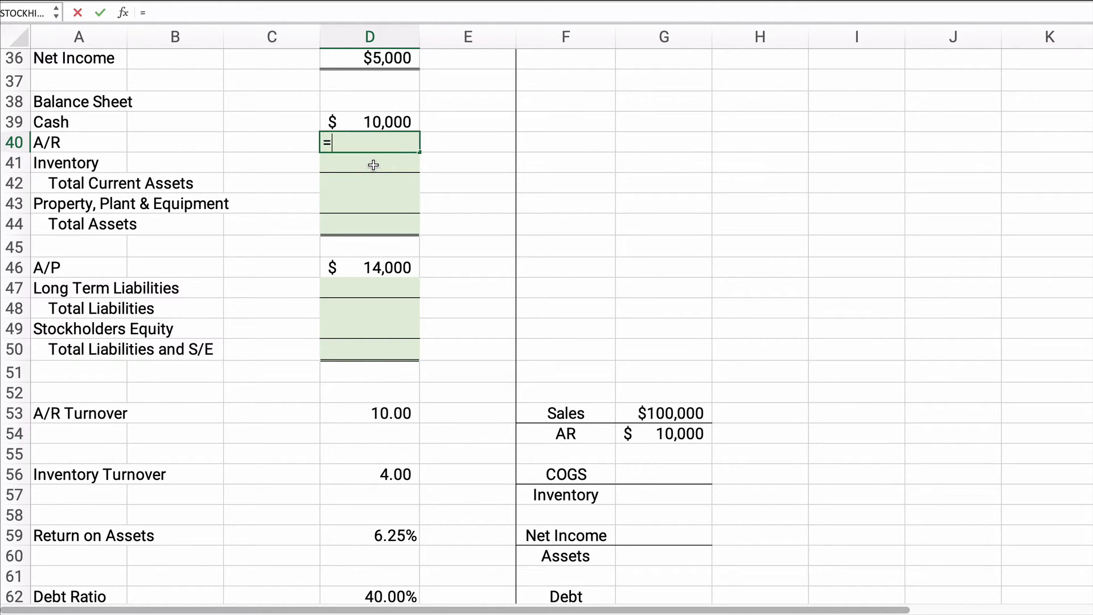
pyautogui.click(684, 432)
pyautogui.press('Return')
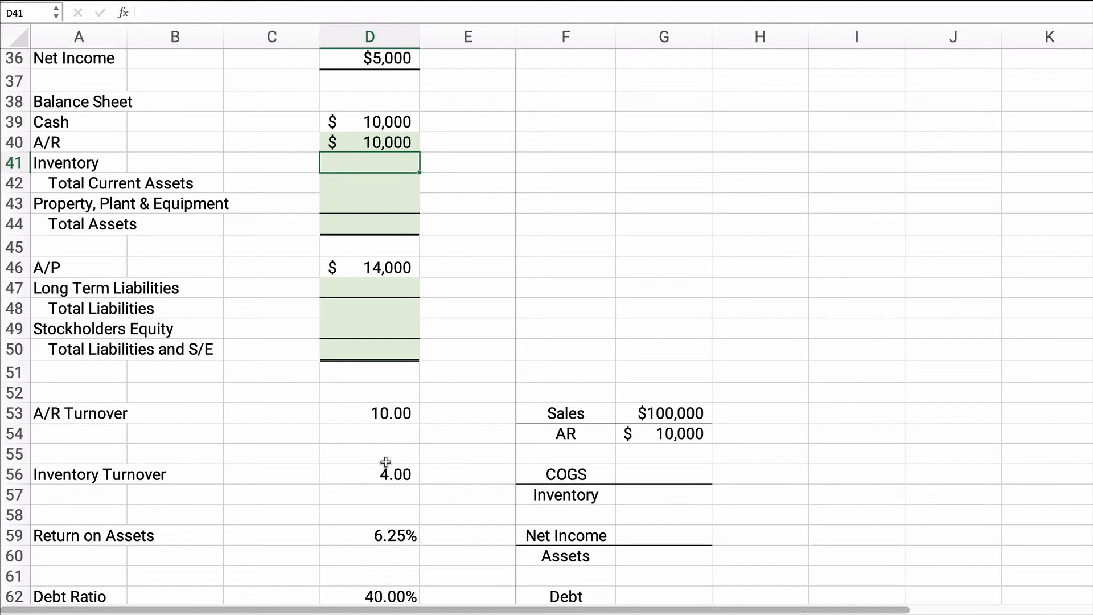
# Step: Link the inventory turnover's COGS figure in G56 to the income statement's COGS, =D33
pyautogui.click(655, 472)
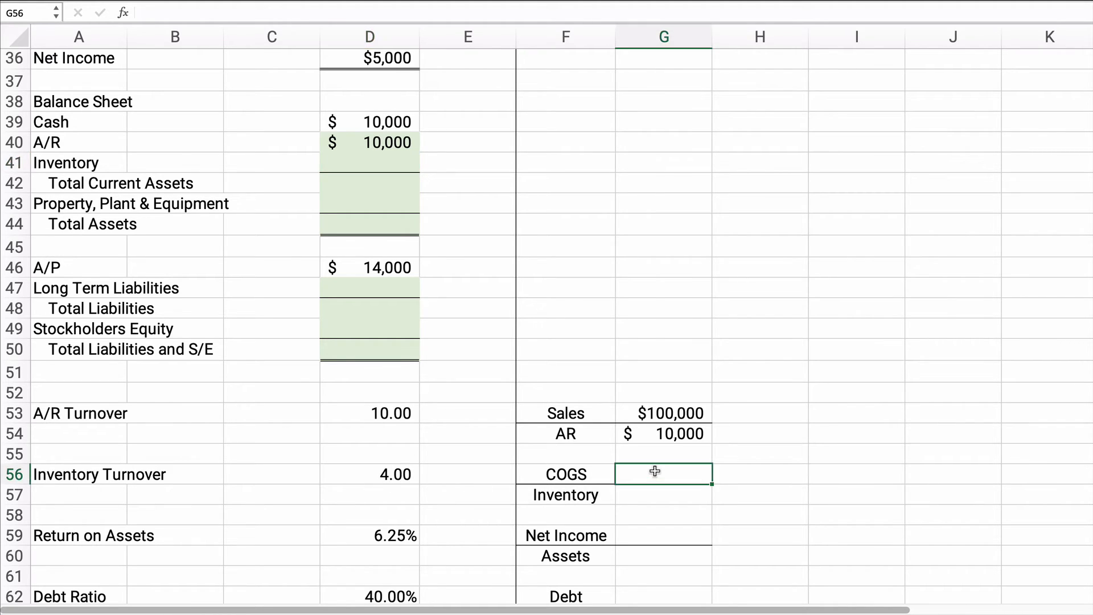
pyautogui.write('=')
pyautogui.scroll(6, 547, 481)
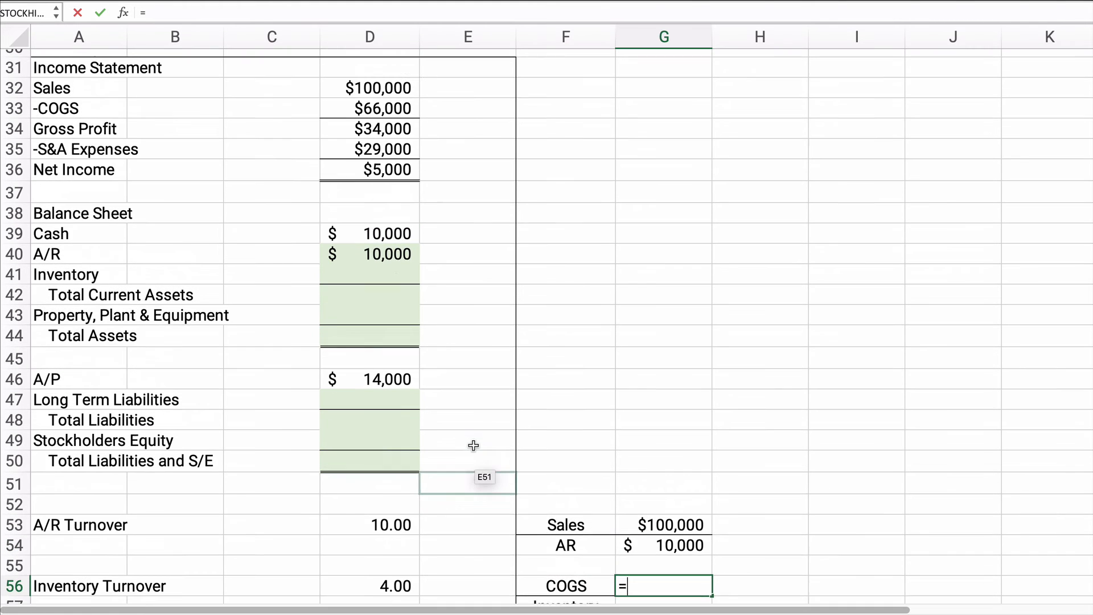
pyautogui.click(368, 118)
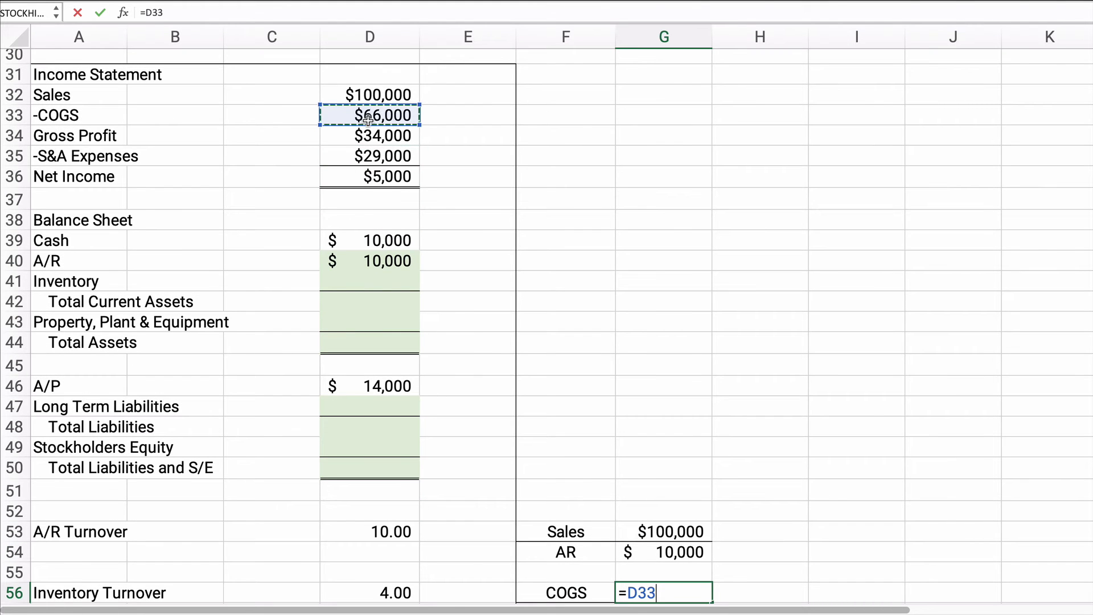
pyautogui.press('Return')
# Step: Calculate inventory in G57 as COGS divided by the inventory turnover, =G56/D56
pyautogui.scroll(-3, 454, 207)
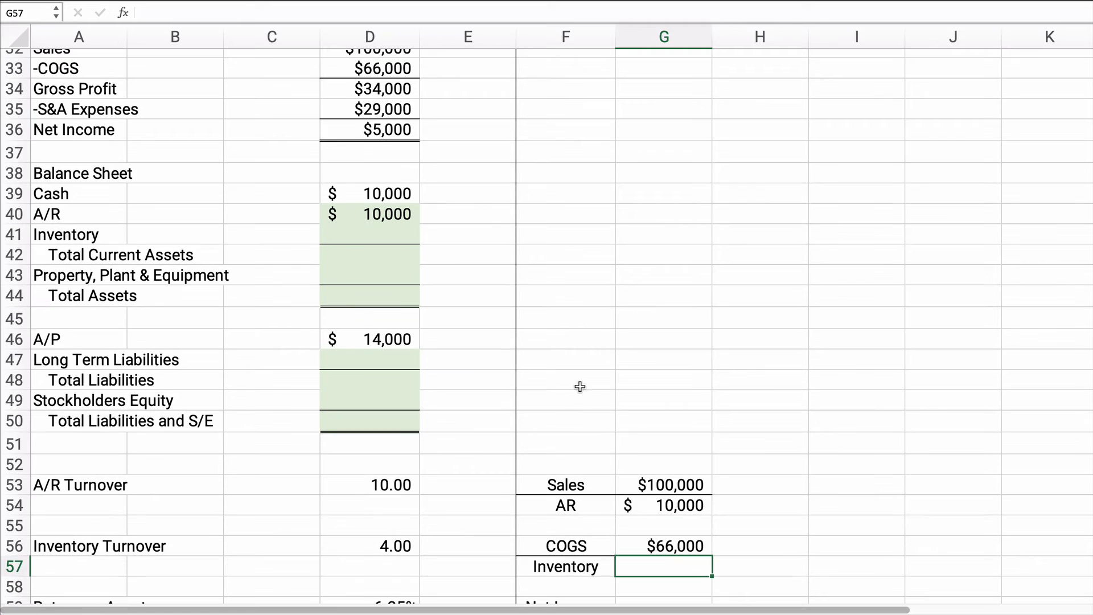
pyautogui.write('=')
pyautogui.press('Up')
pyautogui.write('/')
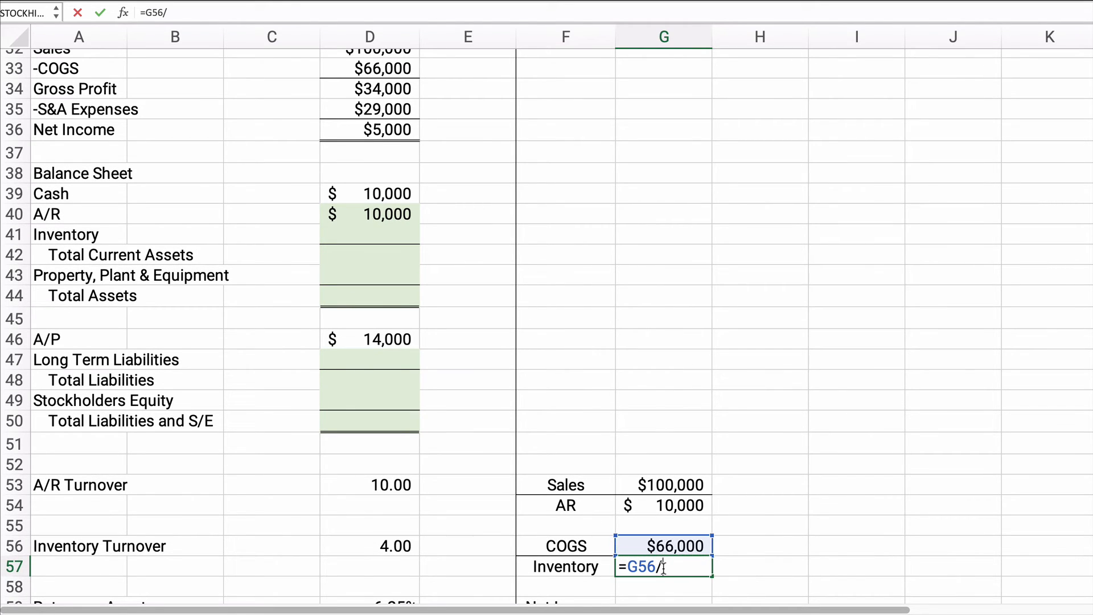
pyautogui.click(404, 545)
pyautogui.press('Return')
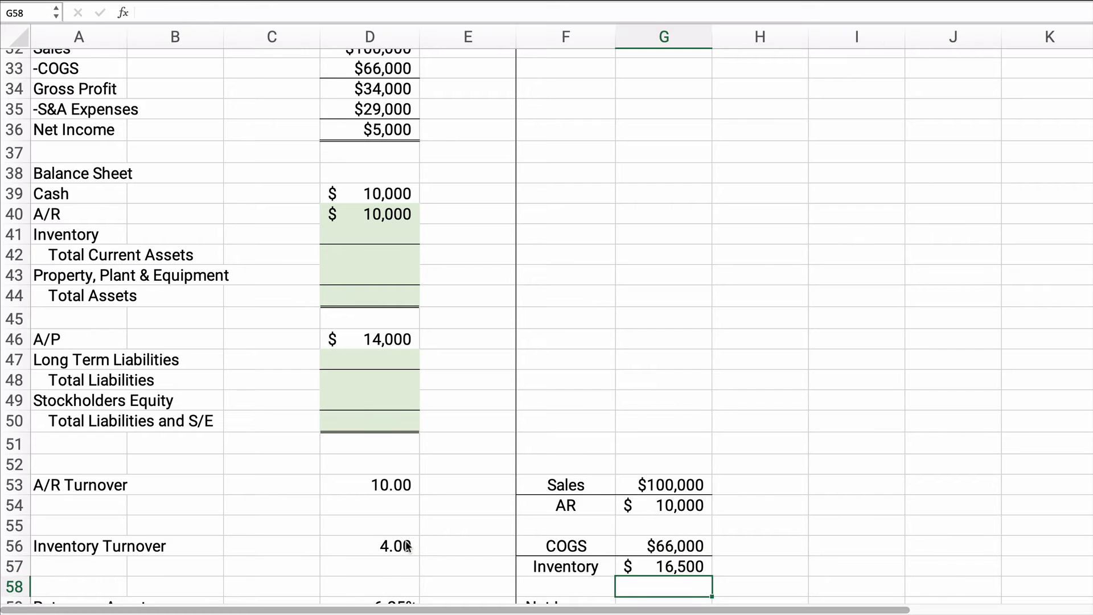
pyautogui.scroll(-3, 643, 561)
pyautogui.click(662, 435)
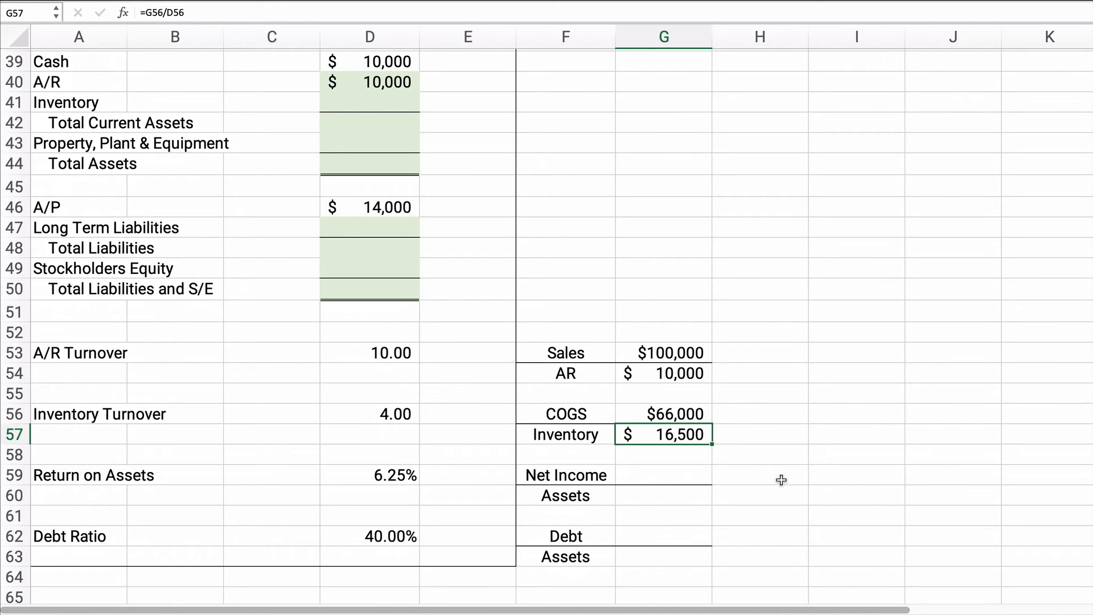
# Step: Fill the balance sheet's Inventory line in D41 with the calculated inventory, =G57
pyautogui.scroll(5, 364, 388)
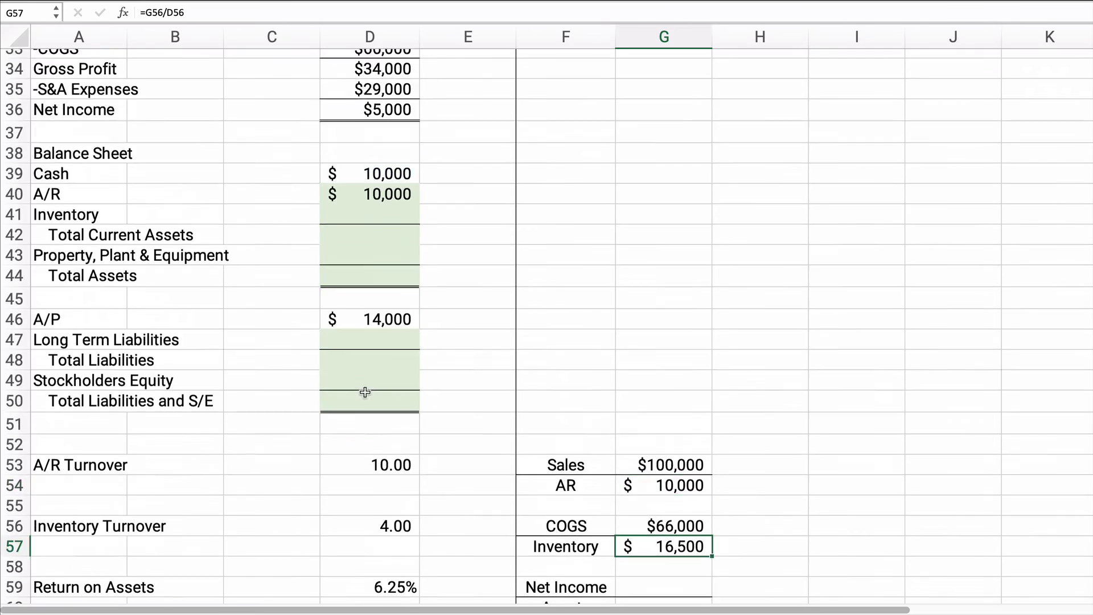
pyautogui.click(365, 299)
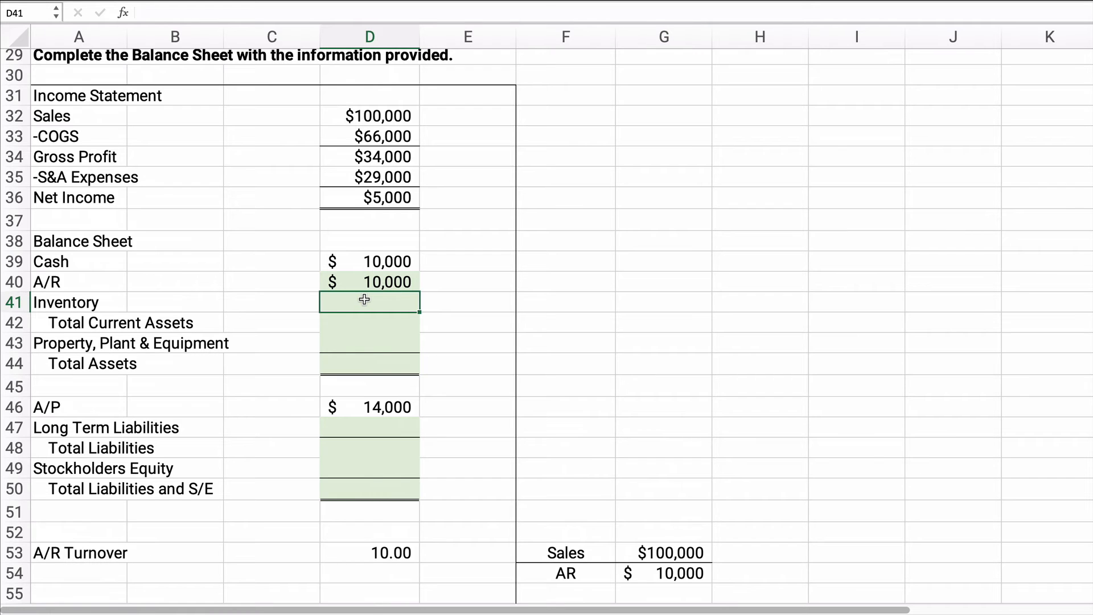
pyautogui.write('=')
pyautogui.scroll(-3, 561, 459)
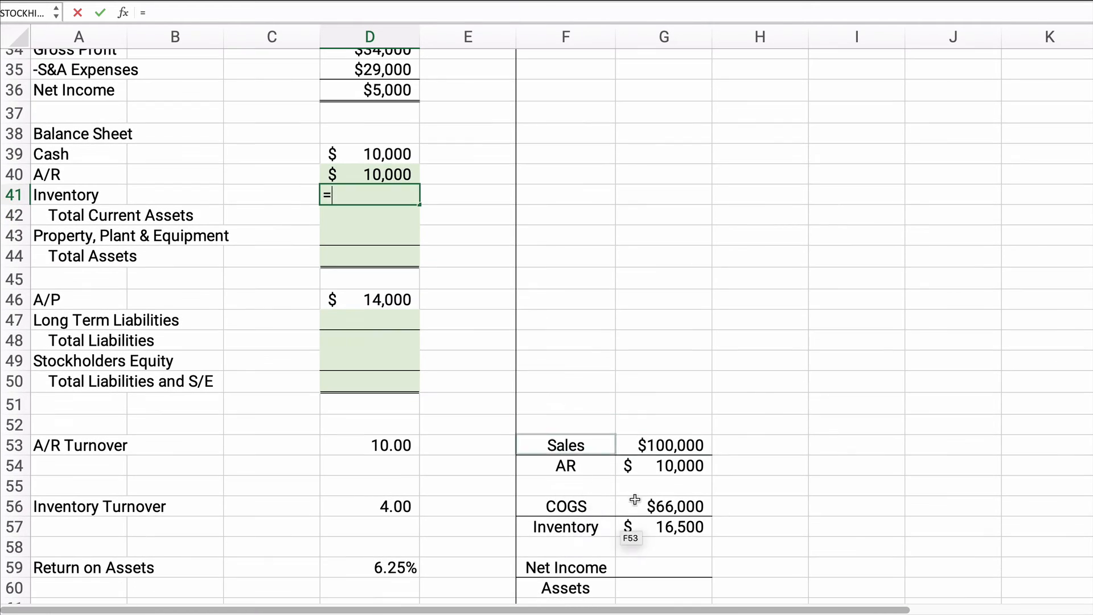
pyautogui.click(682, 525)
pyautogui.press('Return')
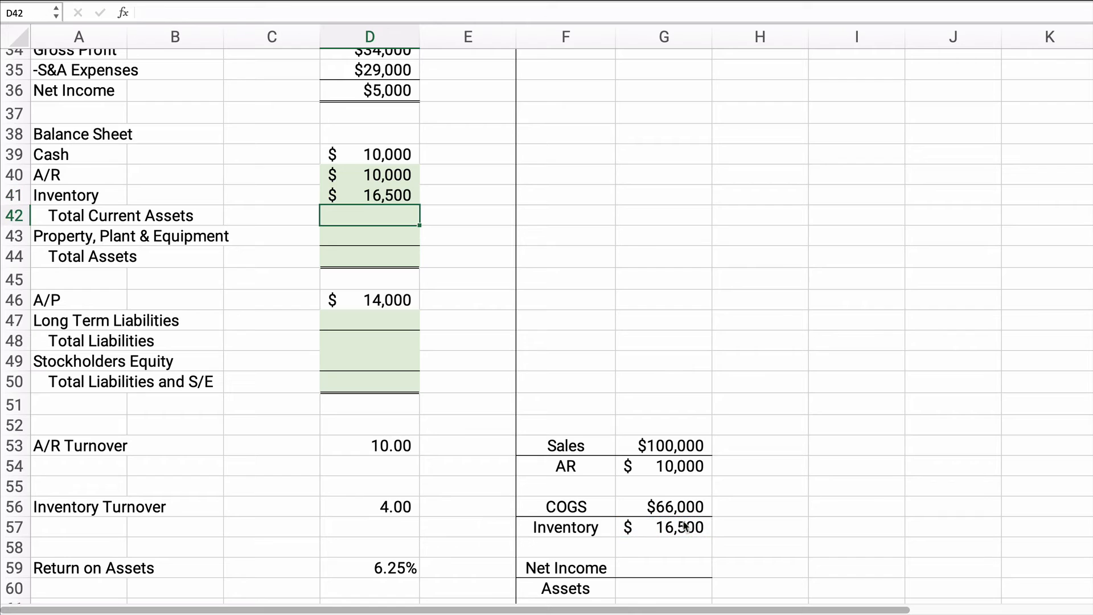
# Step: Total the current assets in D42 by summing cash, A/R and inventory, =SUM(D39:D41)
pyautogui.click(279, 275)
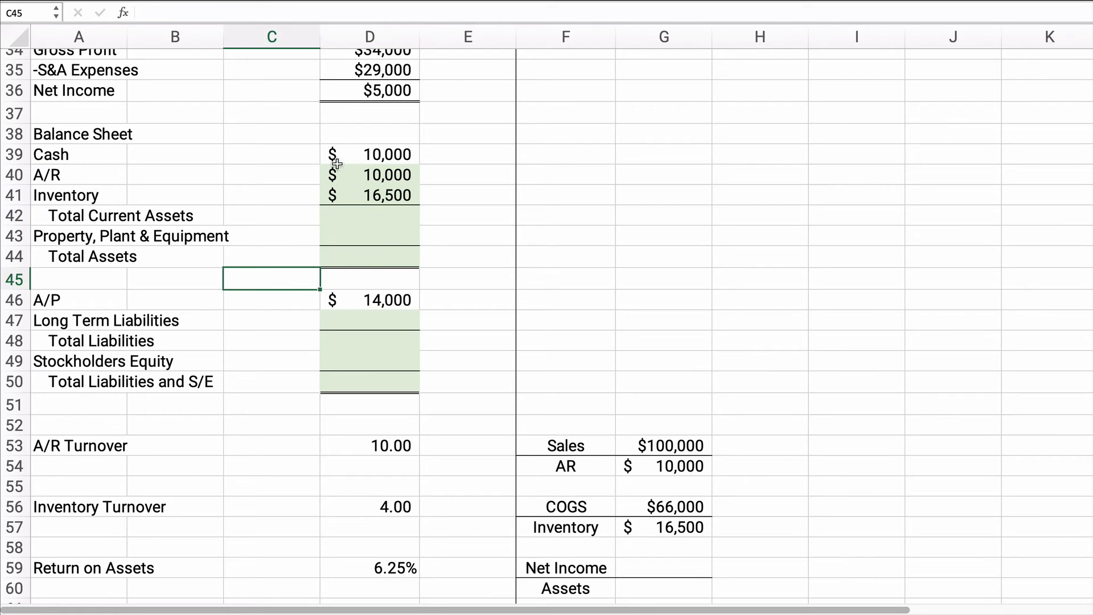
pyautogui.moveTo(375, 156); pyautogui.dragTo(383, 209)
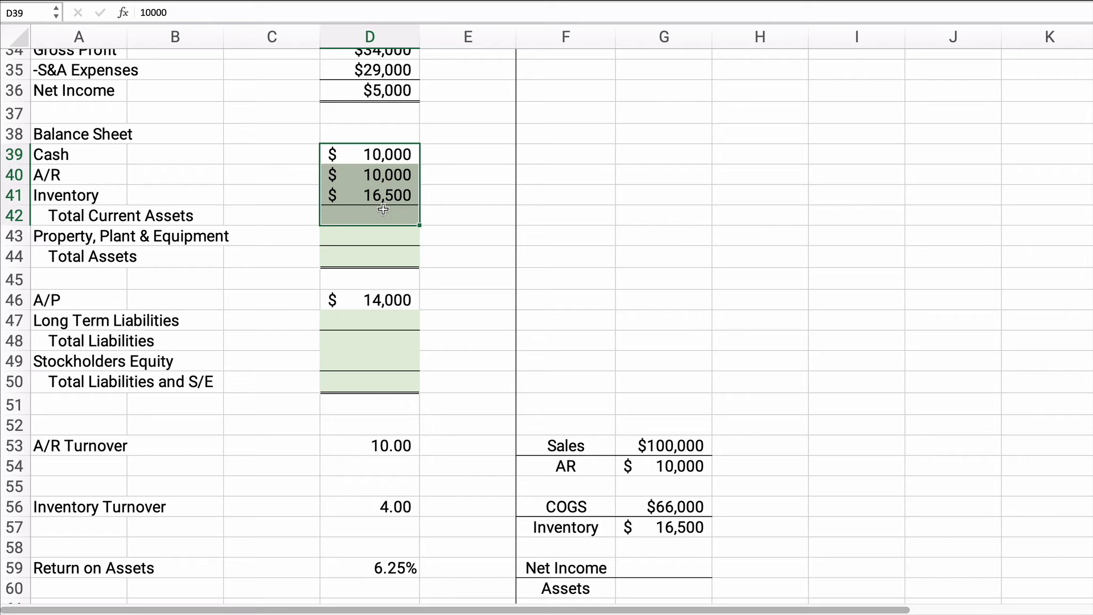
pyautogui.press('super+shift+t')
pyautogui.click(384, 216)
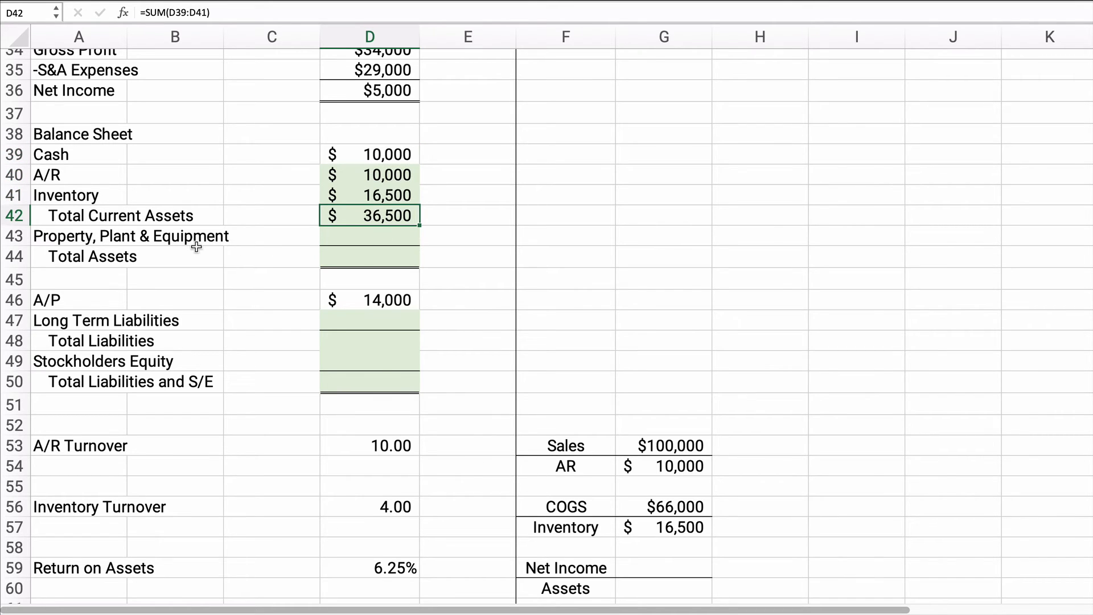
# Step: Link the return on assets' Net Income figure in G59 to the income statement's net income, =D36
pyautogui.moveTo(57, 238); pyautogui.dragTo(351, 244)
pyautogui.click(353, 258)
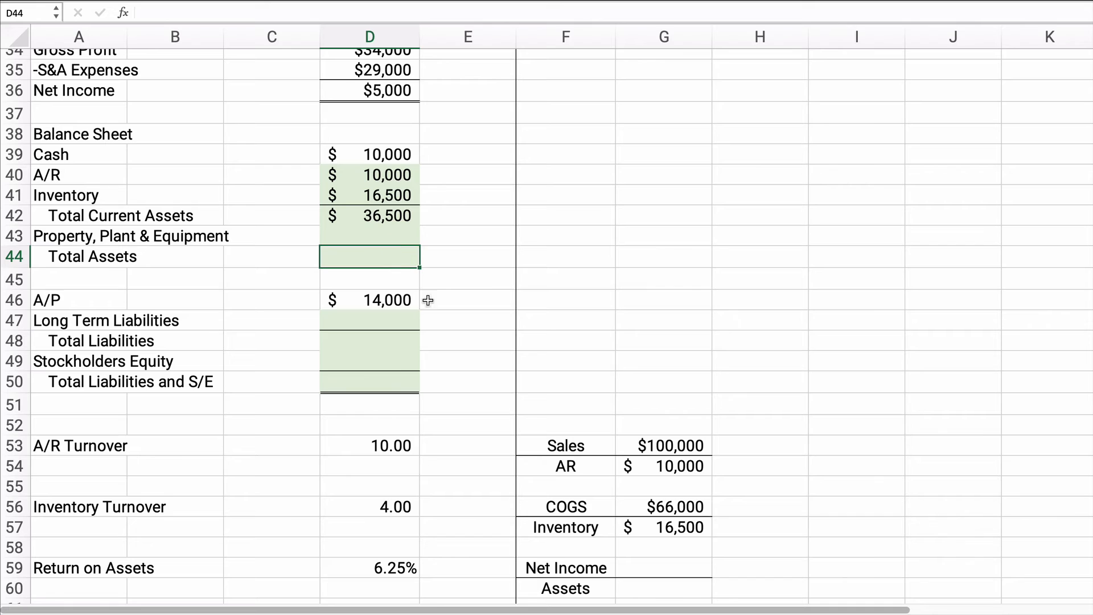
pyautogui.scroll(-3, 483, 454)
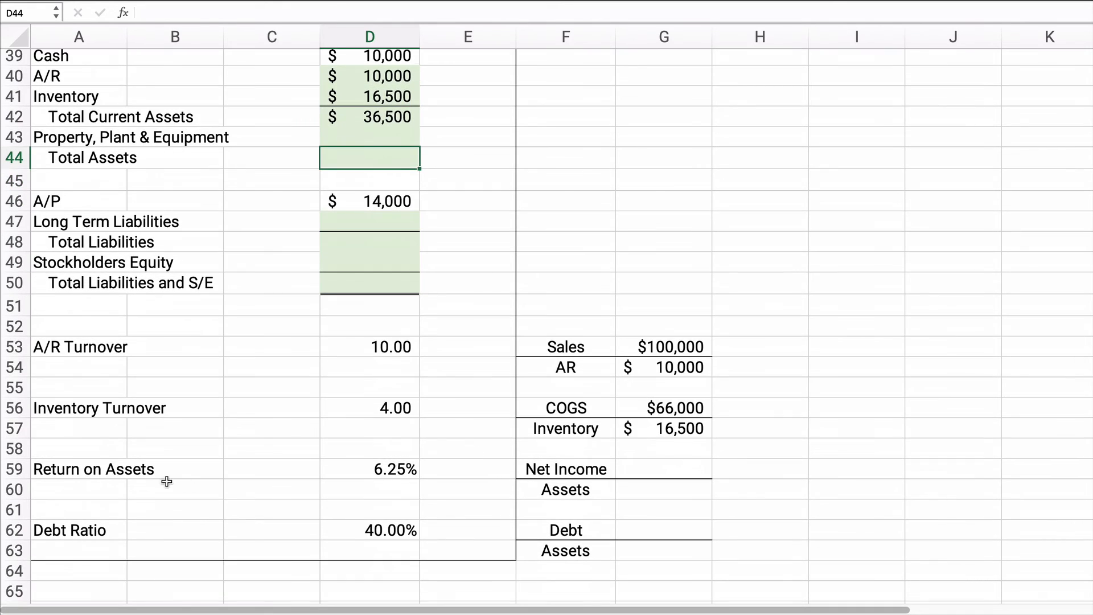
pyautogui.moveTo(91, 472); pyautogui.dragTo(646, 492)
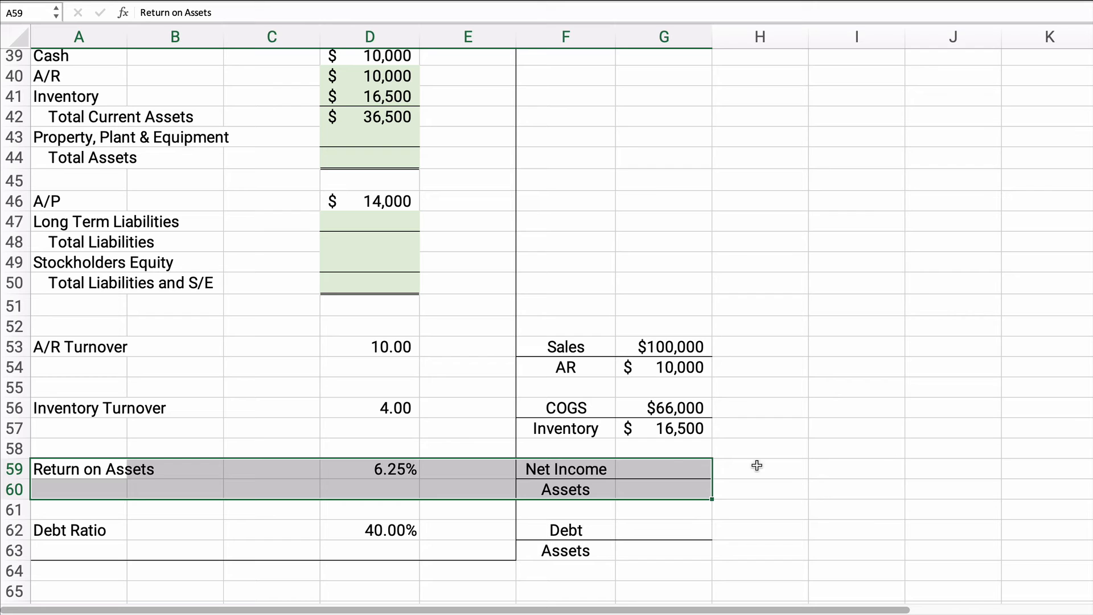
pyautogui.click(650, 463)
pyautogui.write('=')
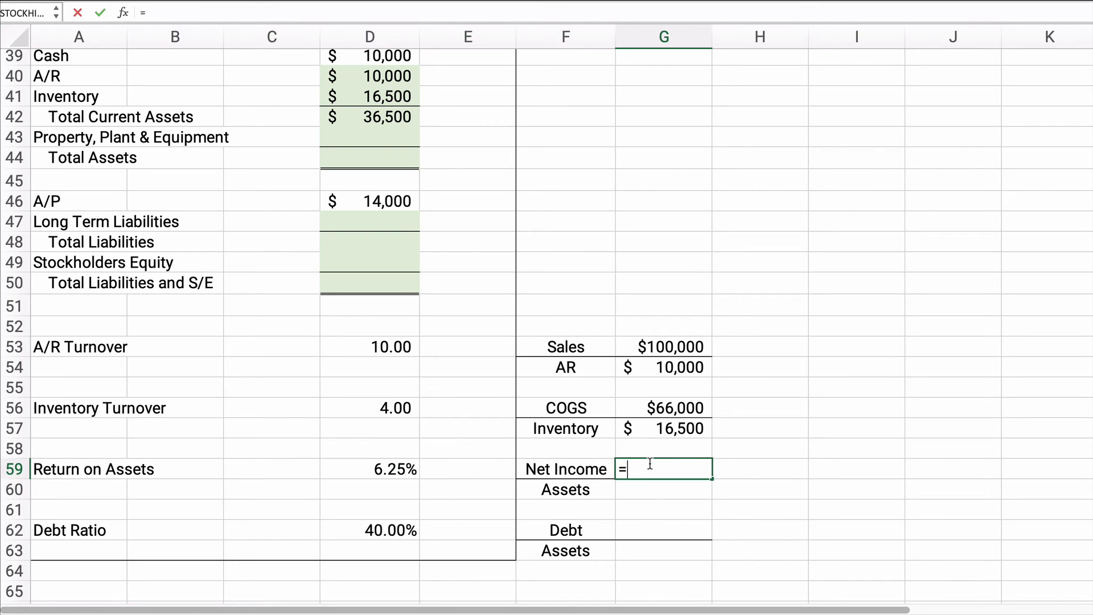
pyautogui.scroll(3, 569, 353)
pyautogui.click(404, 140)
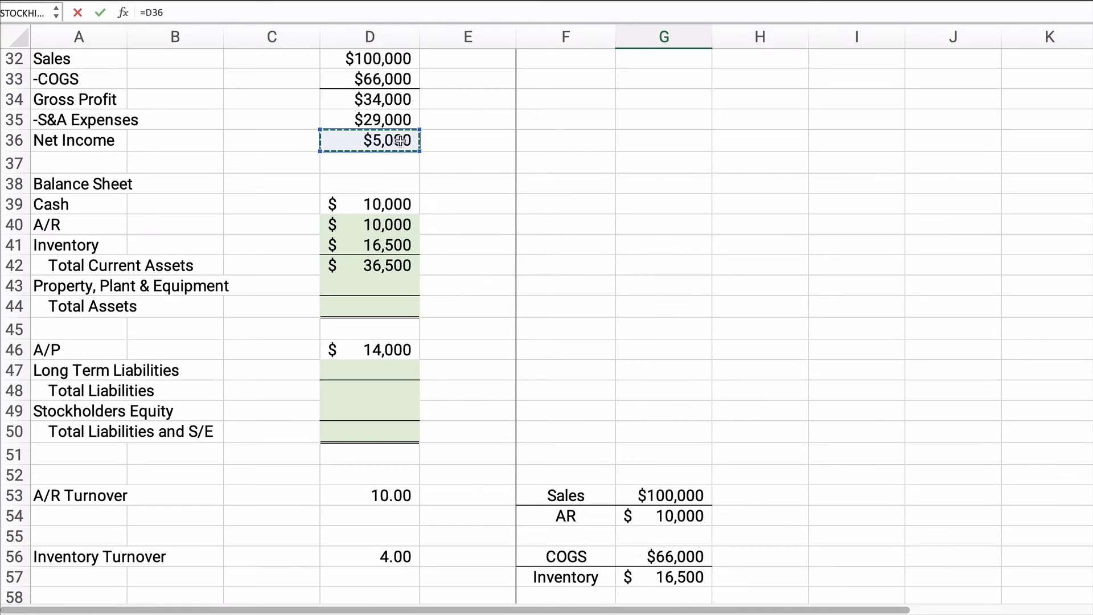
pyautogui.press('Return')
# Step: Calculate assets in G60 as net income divided by the return on assets, =G59/D59
pyautogui.scroll(-3, 683, 287)
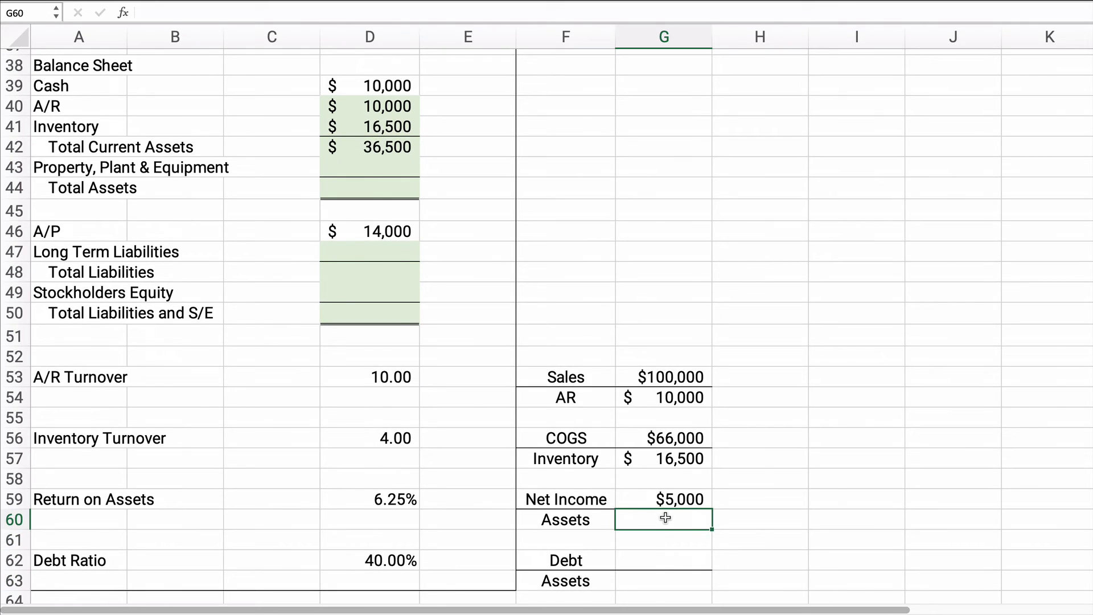
pyautogui.write('=')
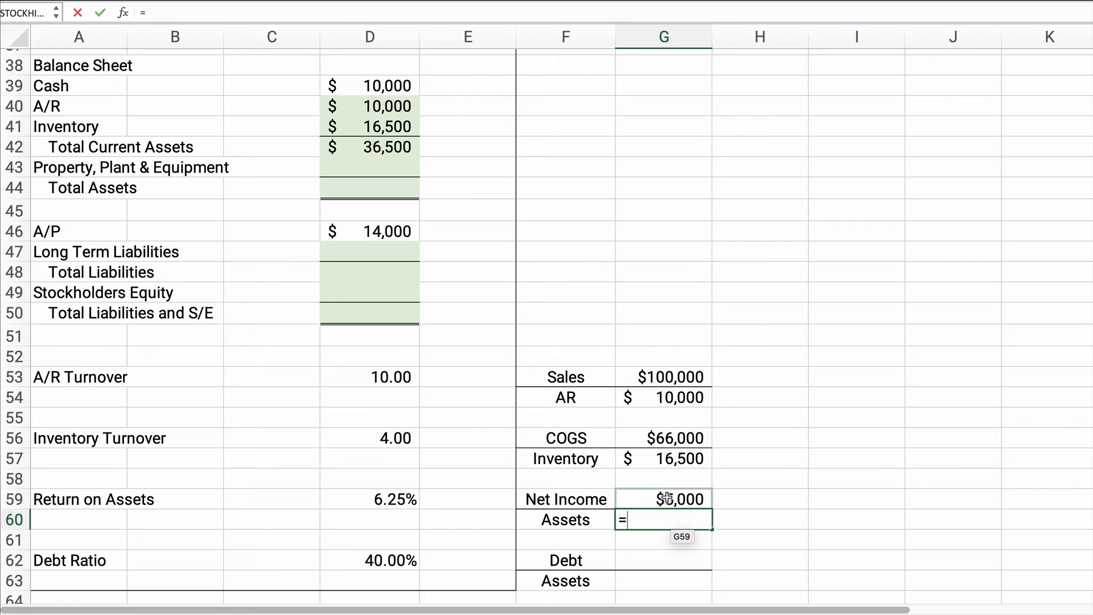
pyautogui.click(667, 499)
pyautogui.write('/')
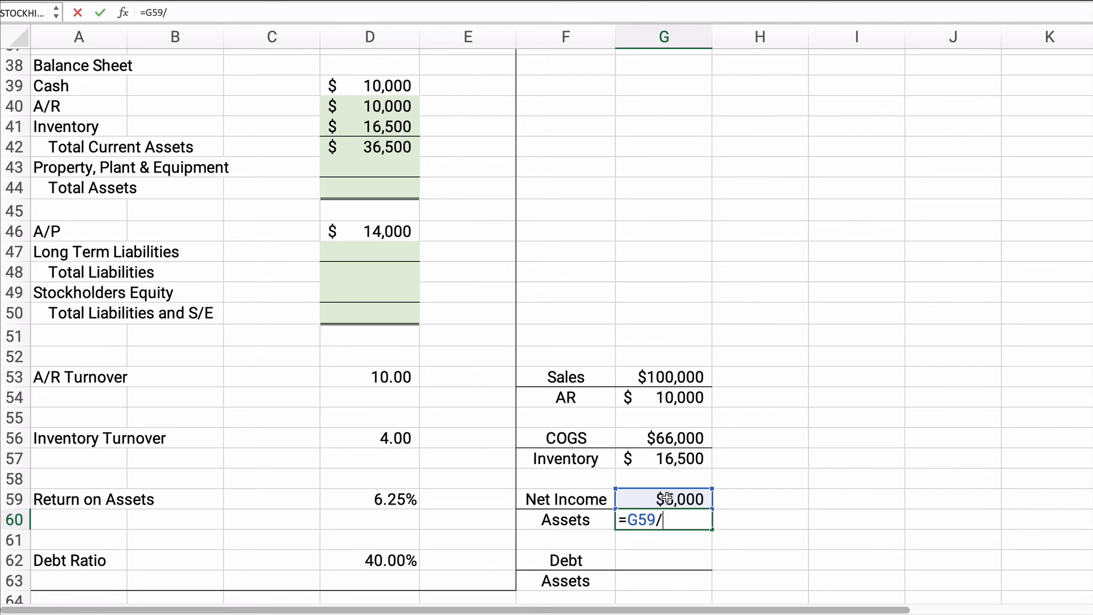
pyautogui.click(375, 496)
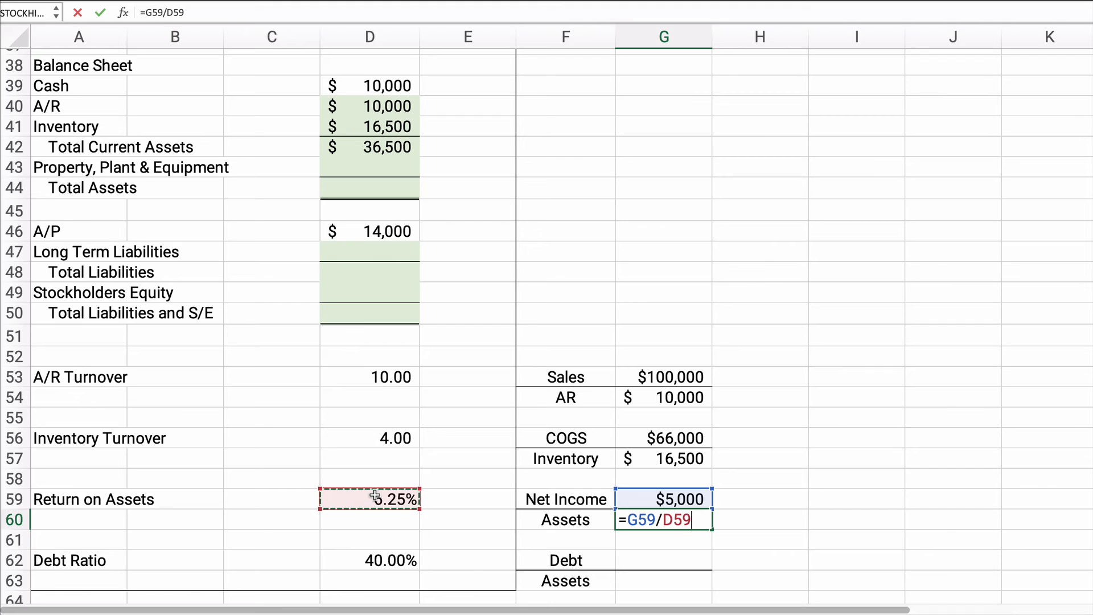
pyautogui.press('Return')
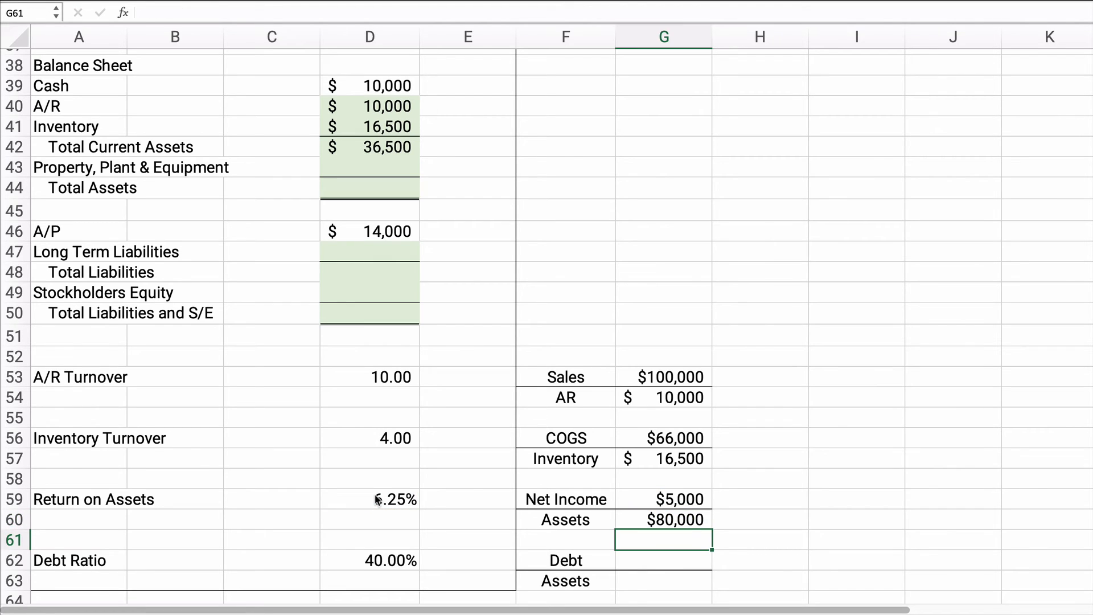
# Step: Fill the balance sheet's Total Assets line in D44 with the calculated assets, =G60
pyautogui.click(351, 190)
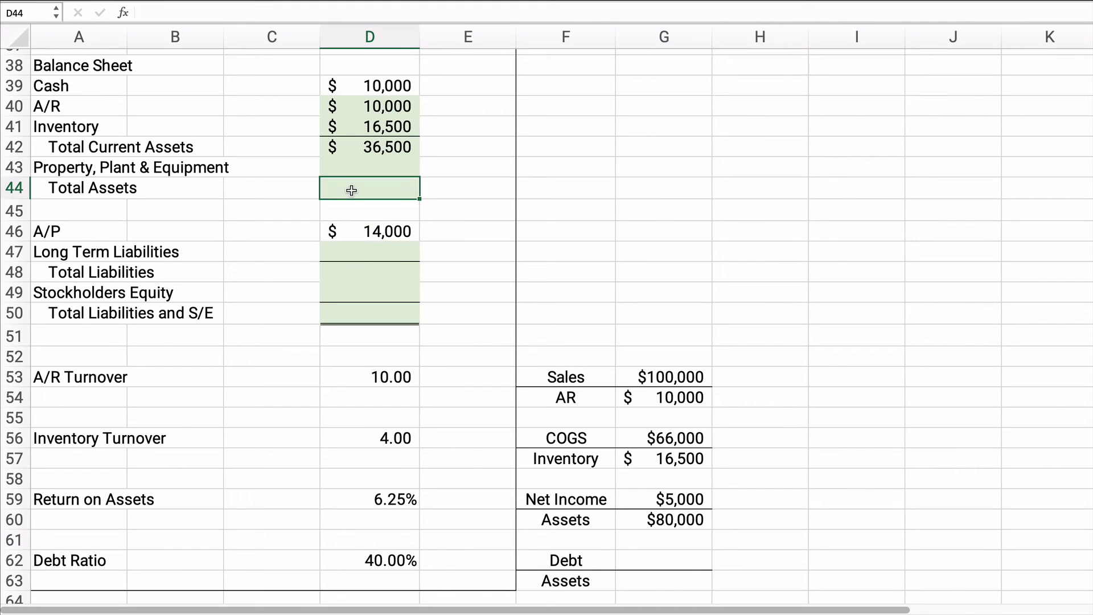
pyautogui.write('=')
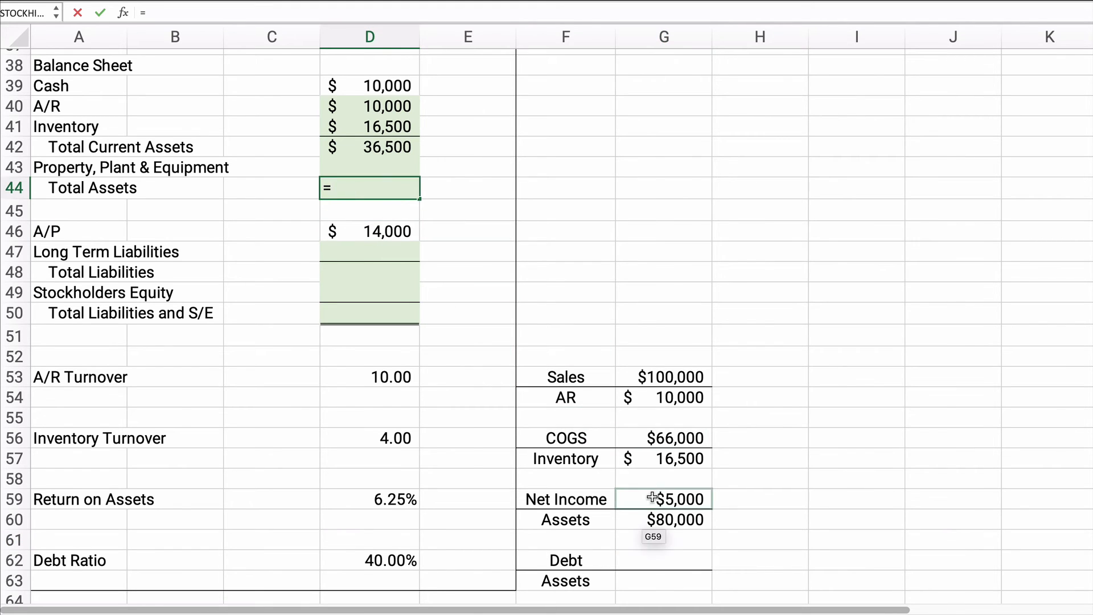
pyautogui.click(661, 512)
pyautogui.press('Return')
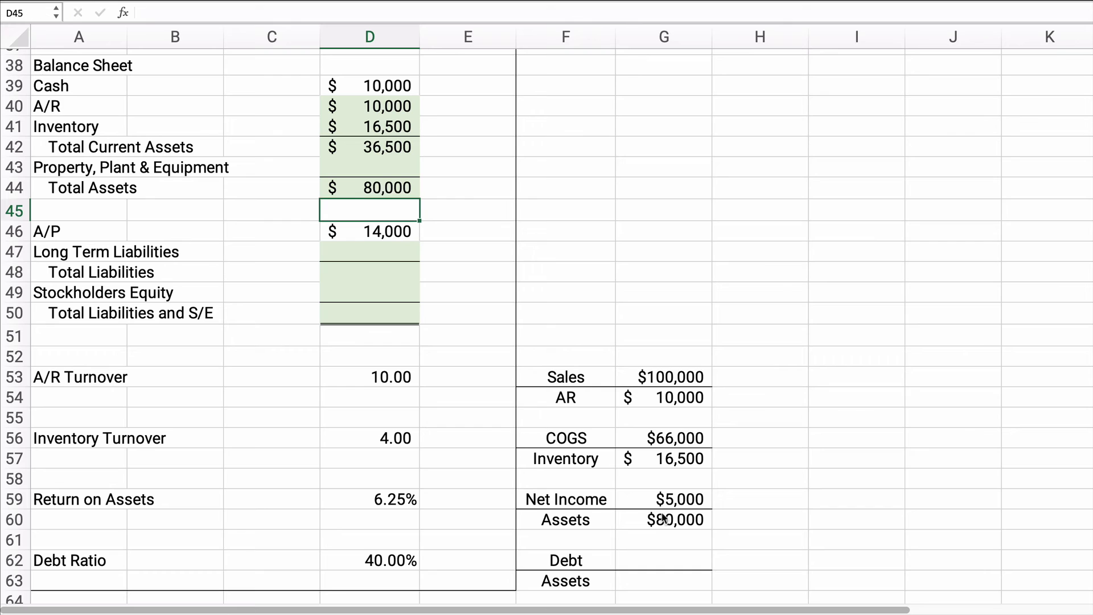
# Step: Set Total Liabilities and S/E in D50 equal to total assets, =D44
pyautogui.click(379, 319)
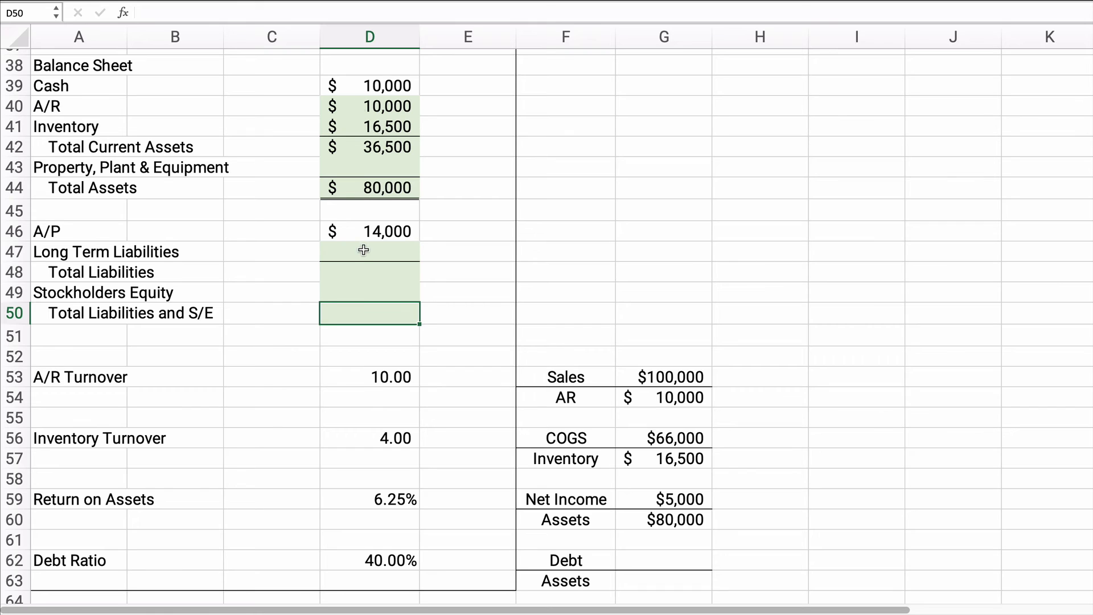
pyautogui.moveTo(364, 250); pyautogui.dragTo(368, 284)
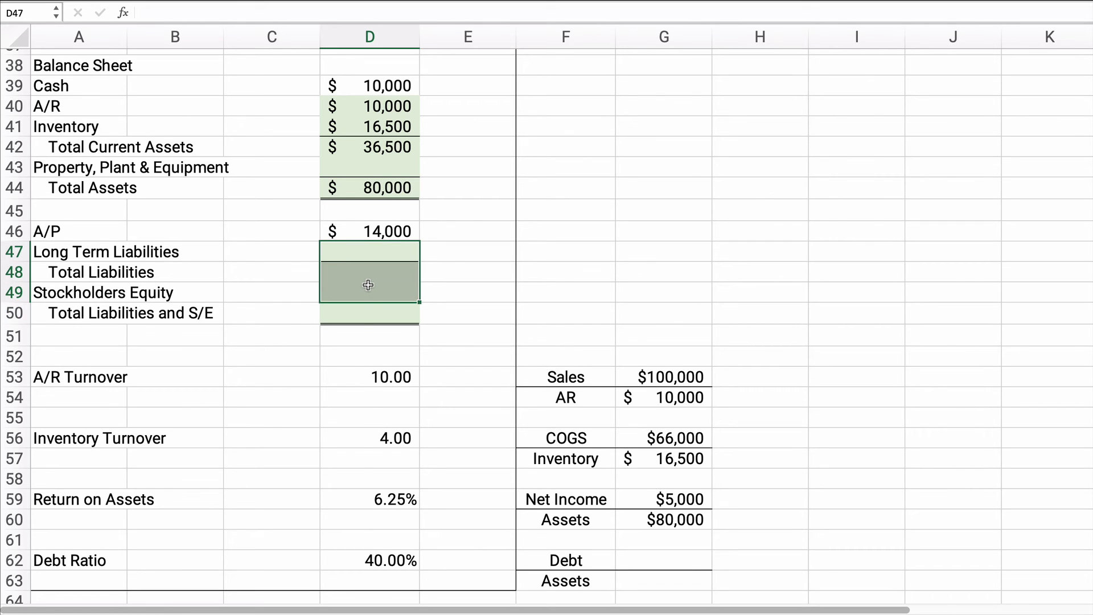
pyautogui.click(361, 317)
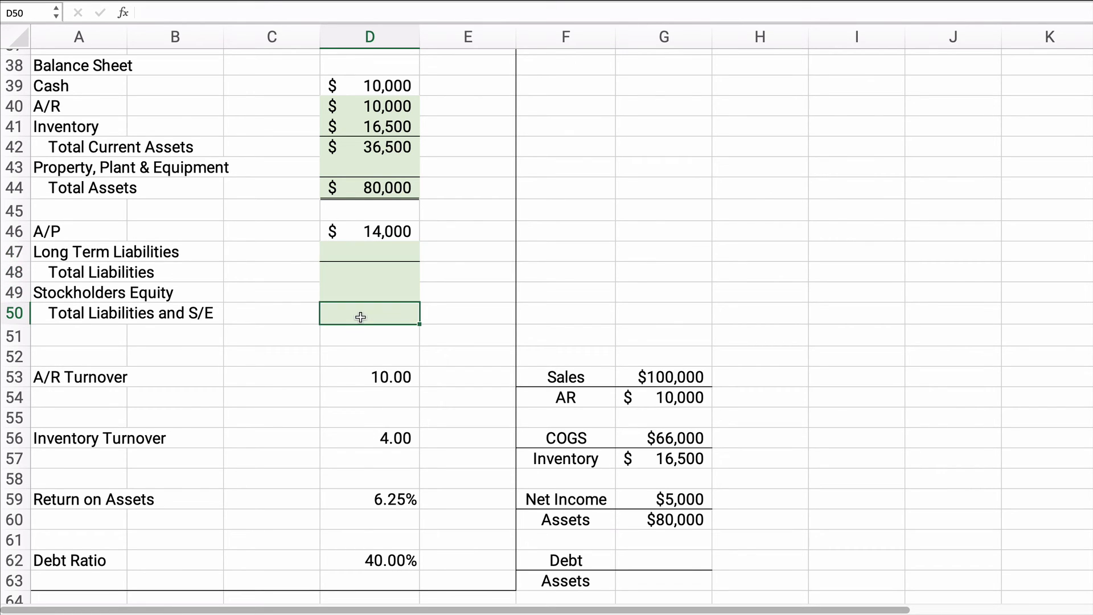
pyautogui.write('=')
pyautogui.click(376, 189)
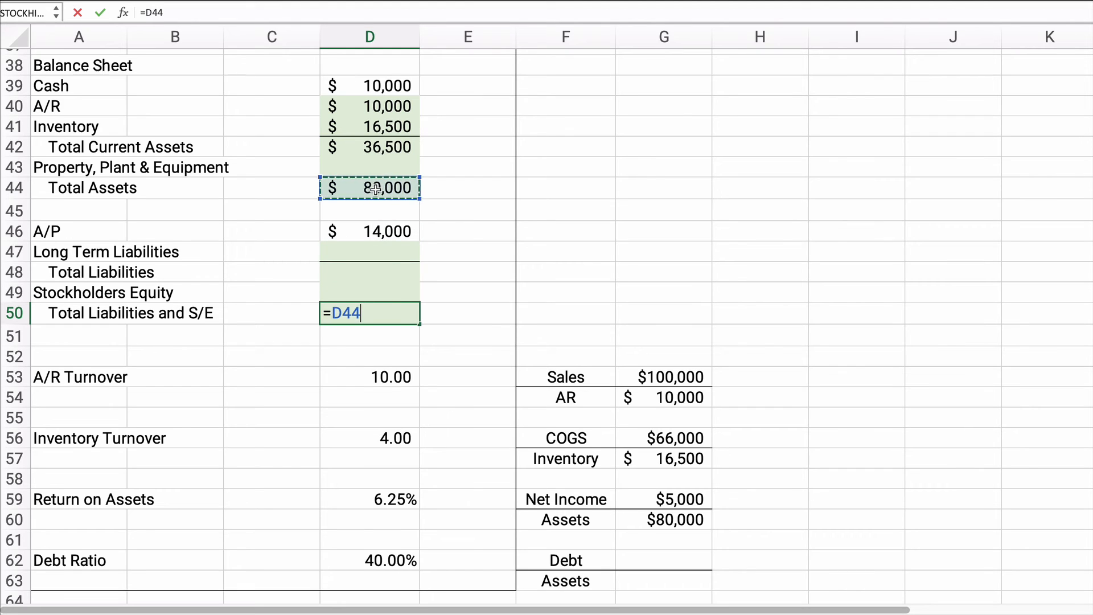
pyautogui.press('Return')
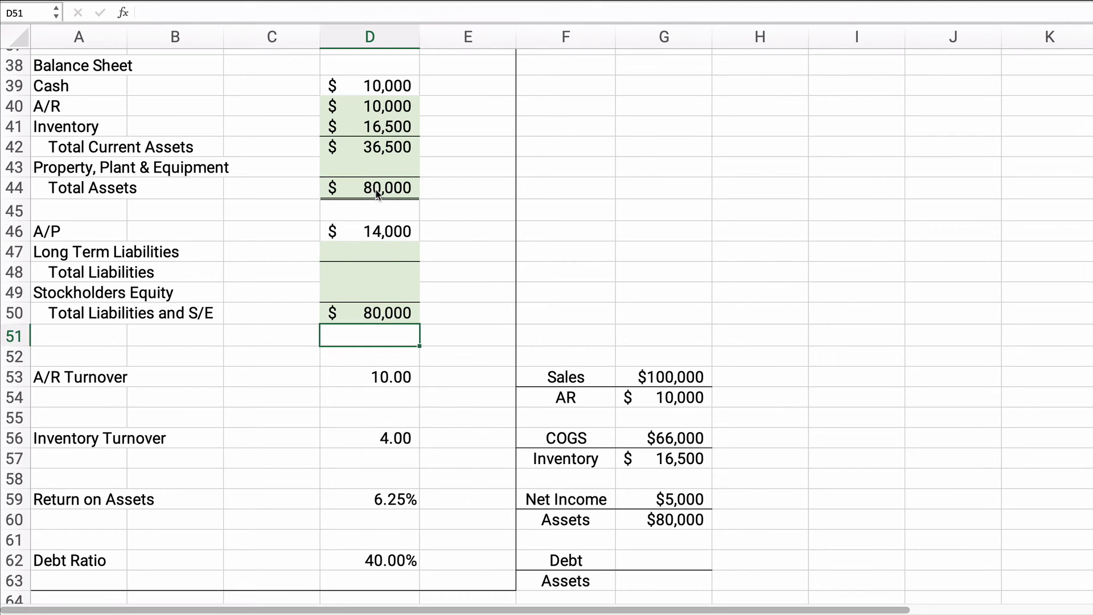
pyautogui.scroll(-2, 719, 395)
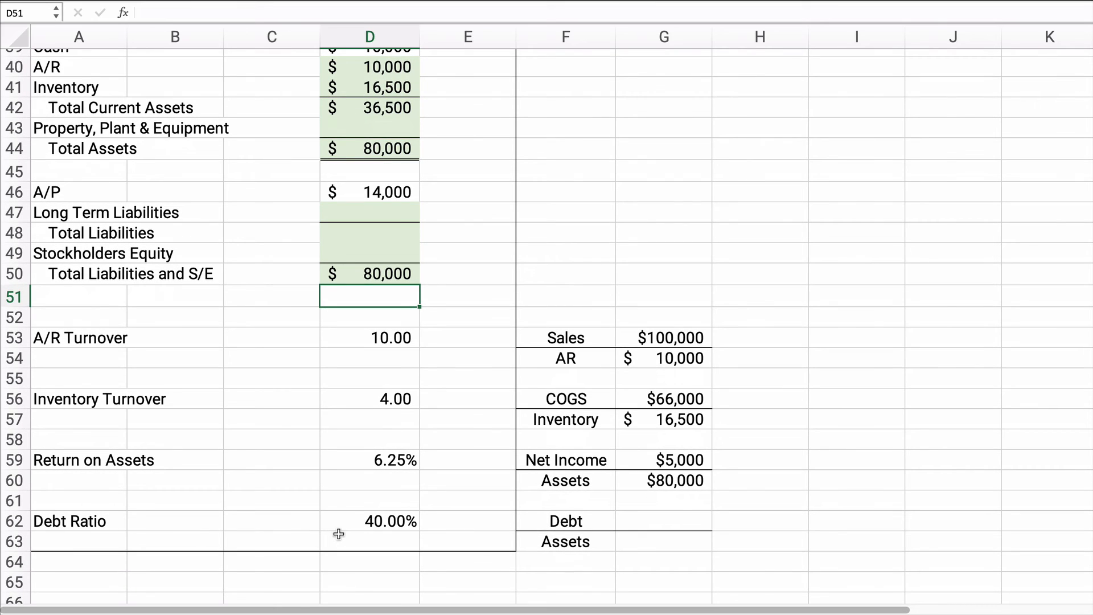
pyautogui.click(636, 522)
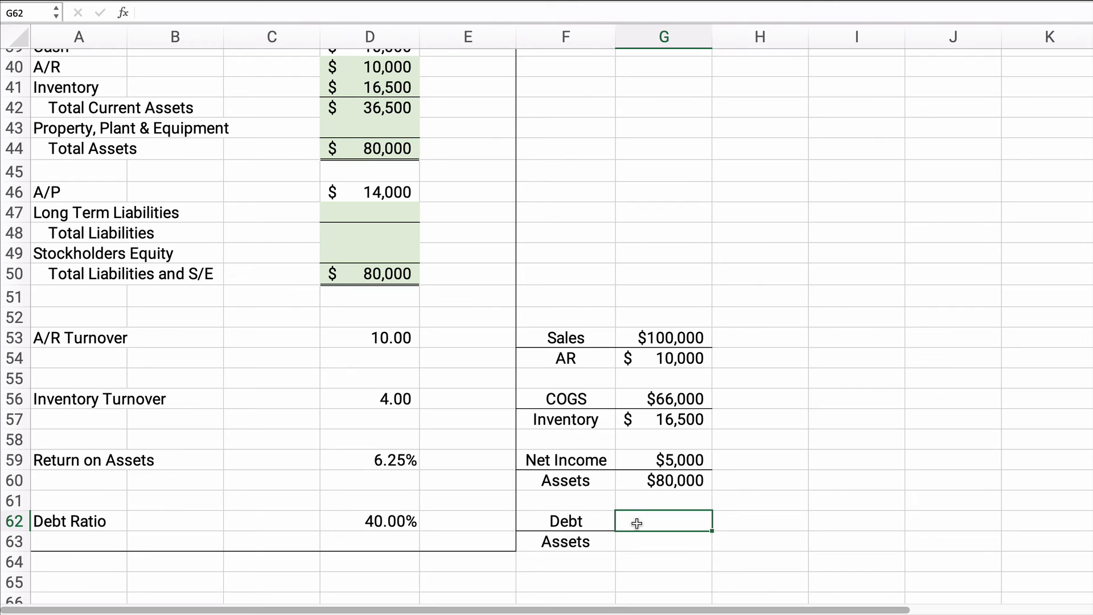
pyautogui.write('=')
pyautogui.press('Escape')
# Step: Link the debt ratio's Assets figure in G63 to the balance sheet's total assets, =D44
pyautogui.click(651, 542)
pyautogui.write('=')
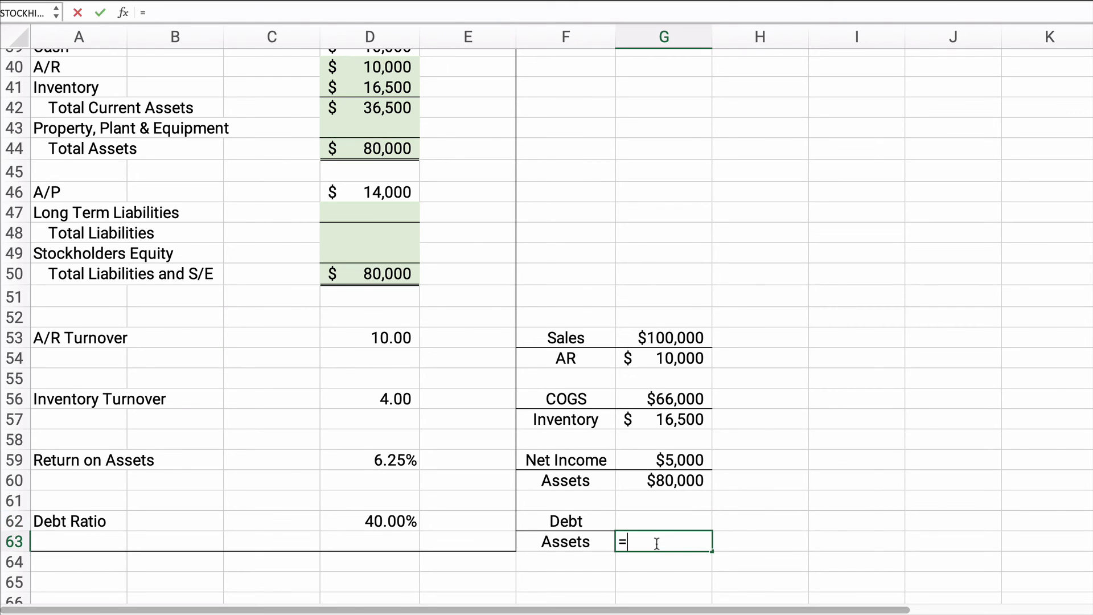
pyautogui.click(363, 157)
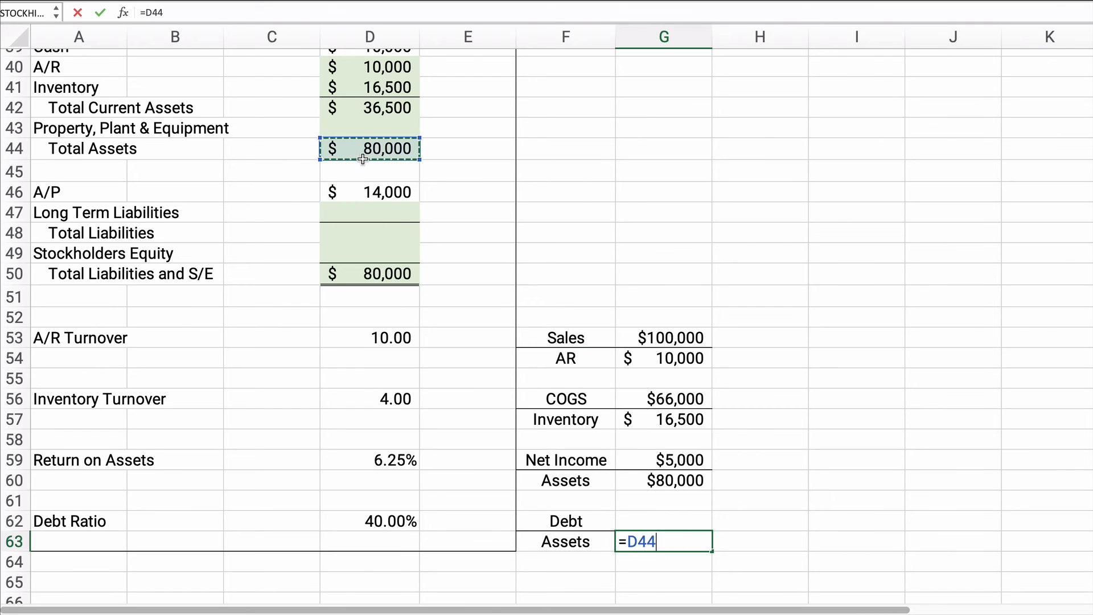
pyautogui.press('Return')
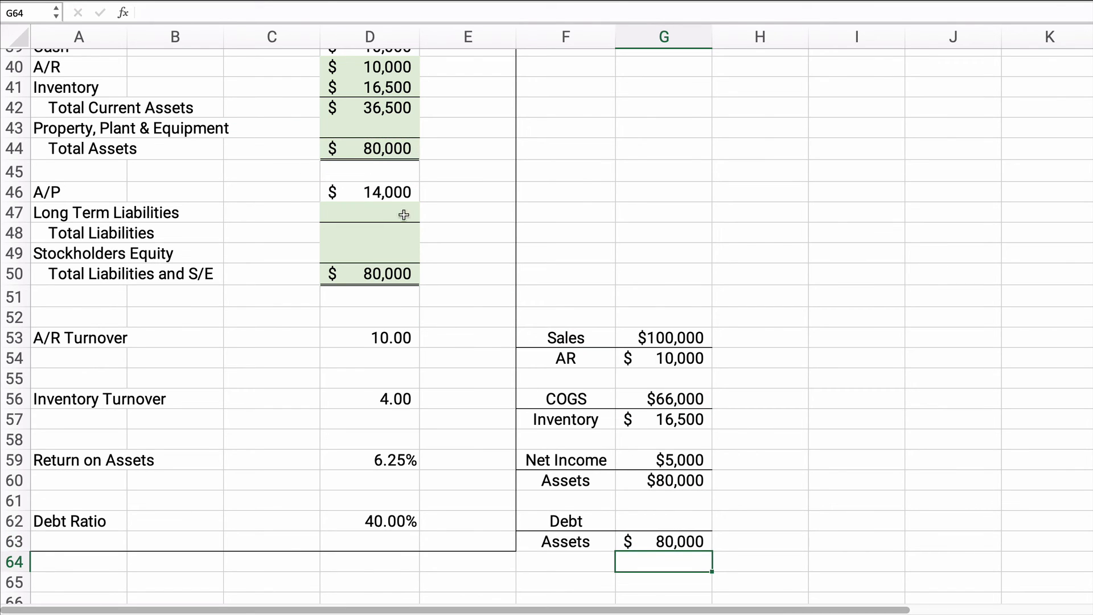
# Step: Calculate debt in G62 as assets multiplied by the debt ratio, =G63*D62
pyautogui.click(659, 516)
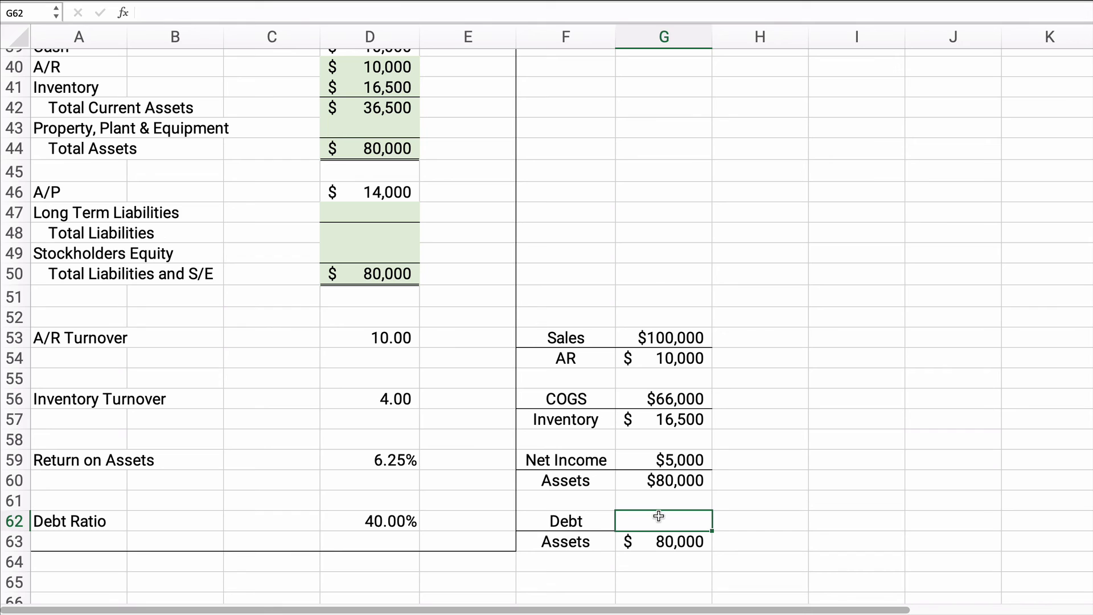
pyautogui.write('=')
pyautogui.press('Down')
pyautogui.write('*')
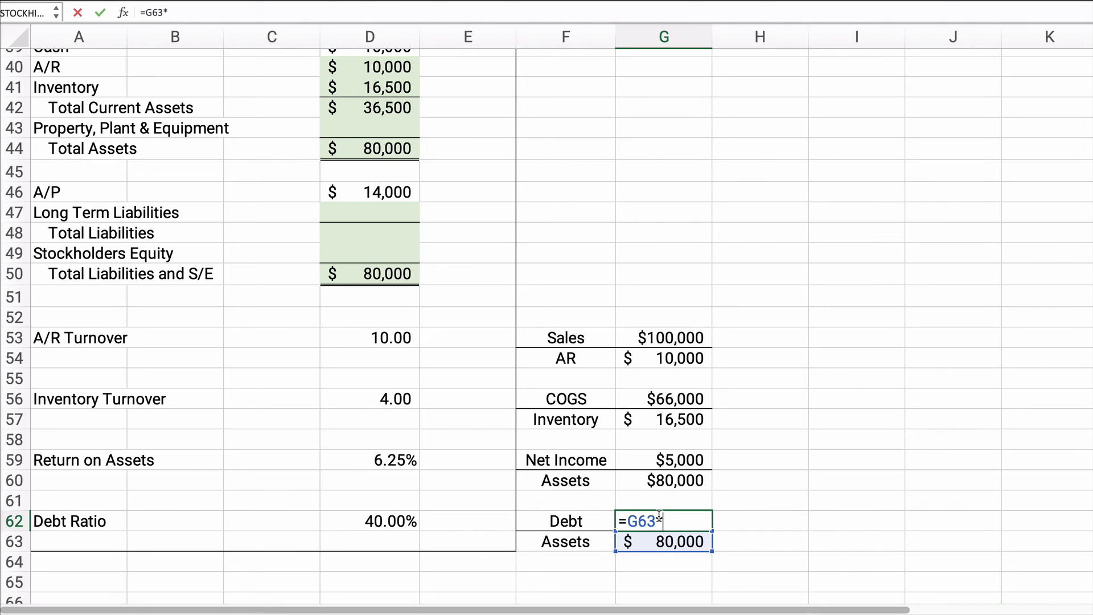
pyautogui.click(405, 520)
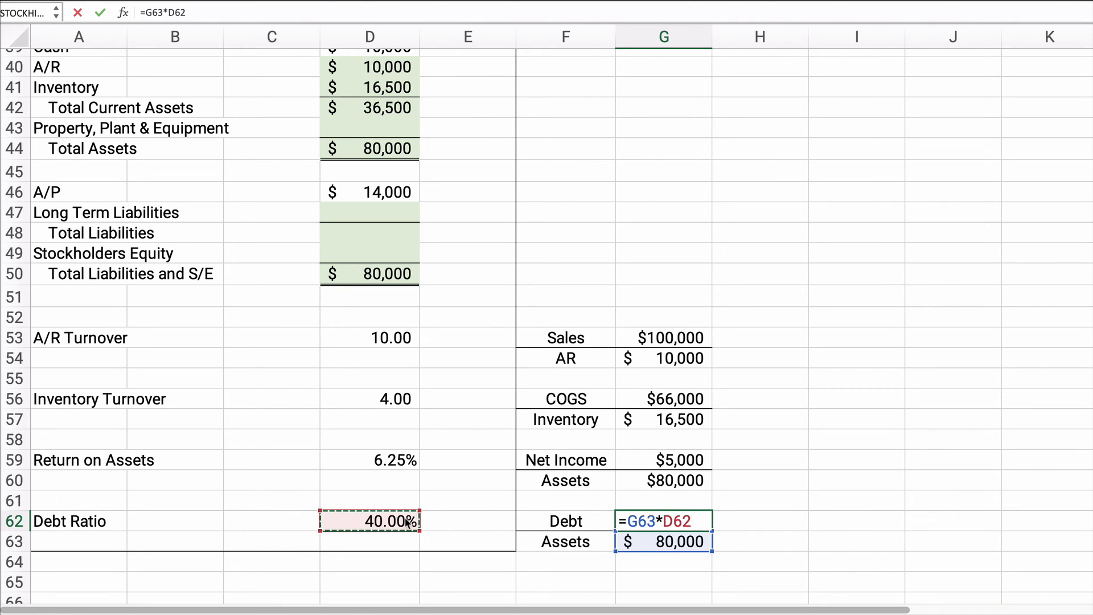
pyautogui.press('Return')
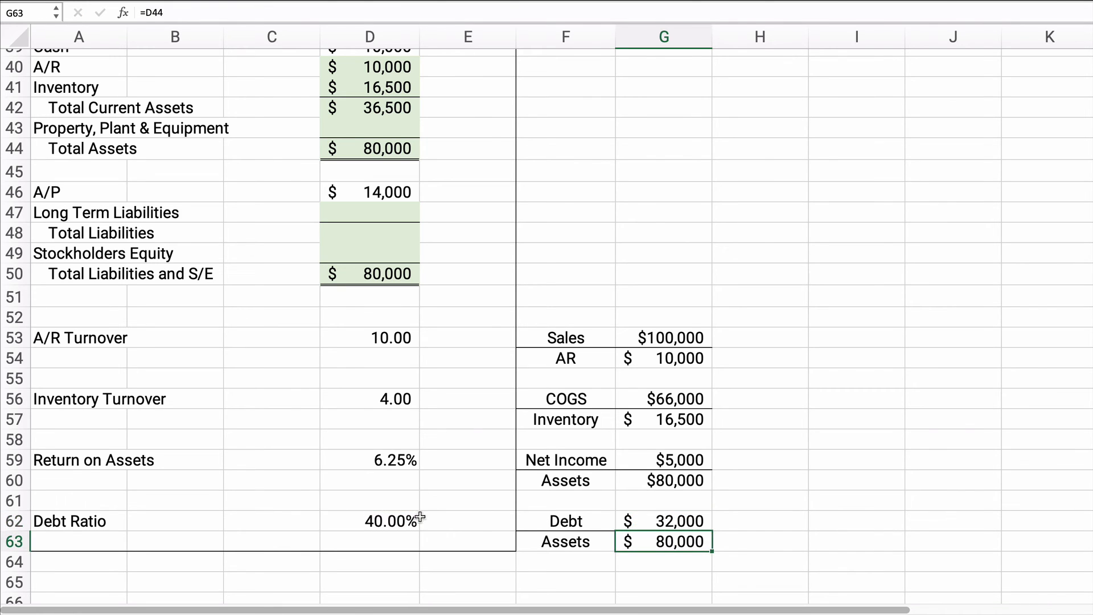
pyautogui.click(670, 523)
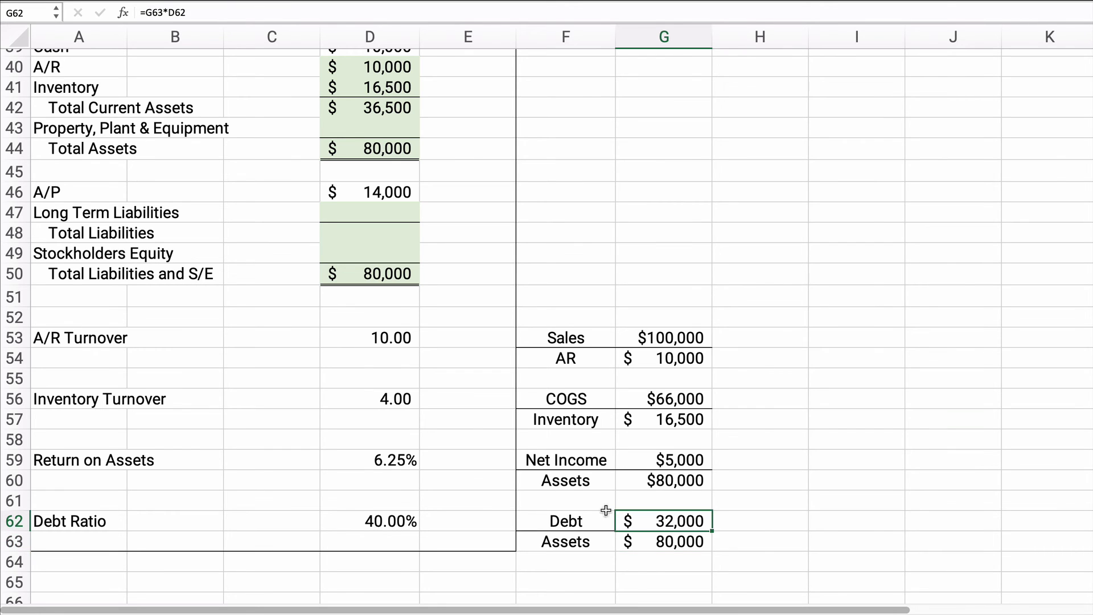
pyautogui.moveTo(70, 216); pyautogui.dragTo(349, 226)
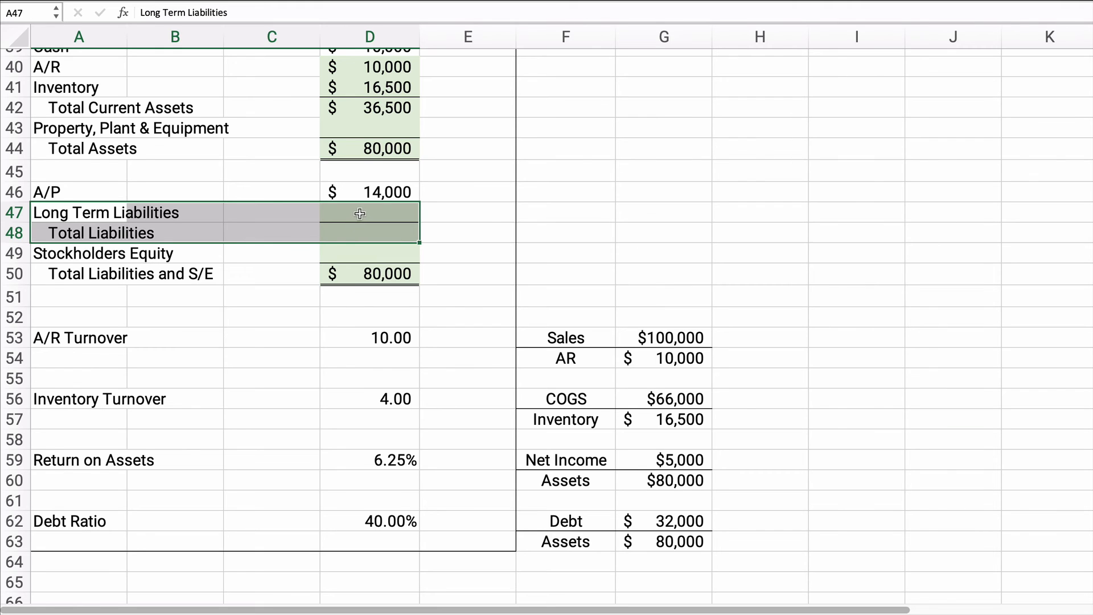
pyautogui.click(361, 214)
pyautogui.write('=')
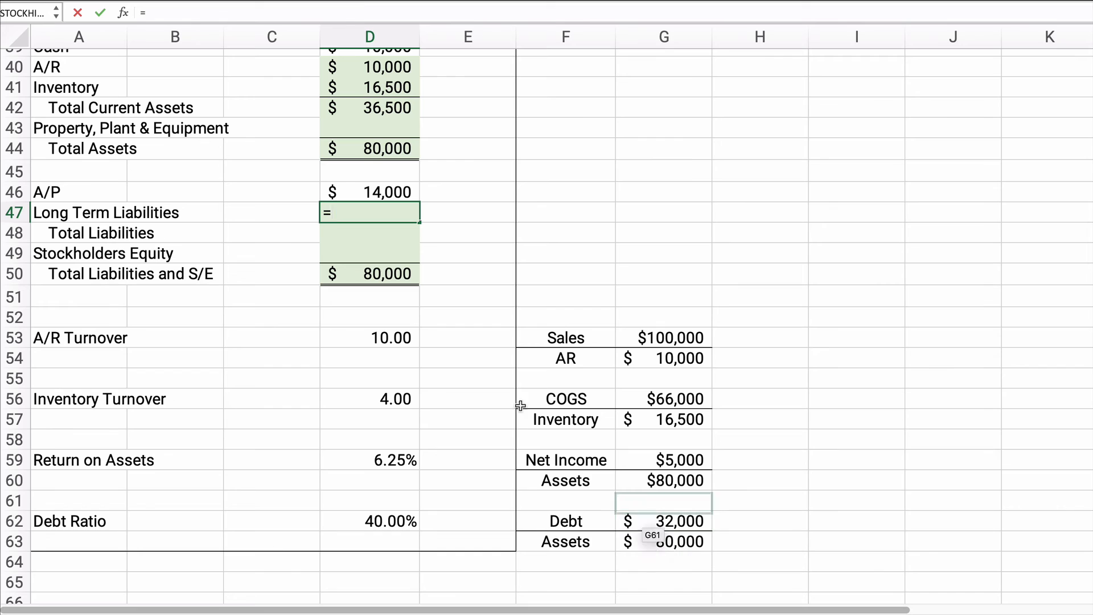
pyautogui.press('Escape')
# Step: Fill the balance sheet's Total Liabilities line in D48 with the calculated debt, =G62
pyautogui.click(360, 233)
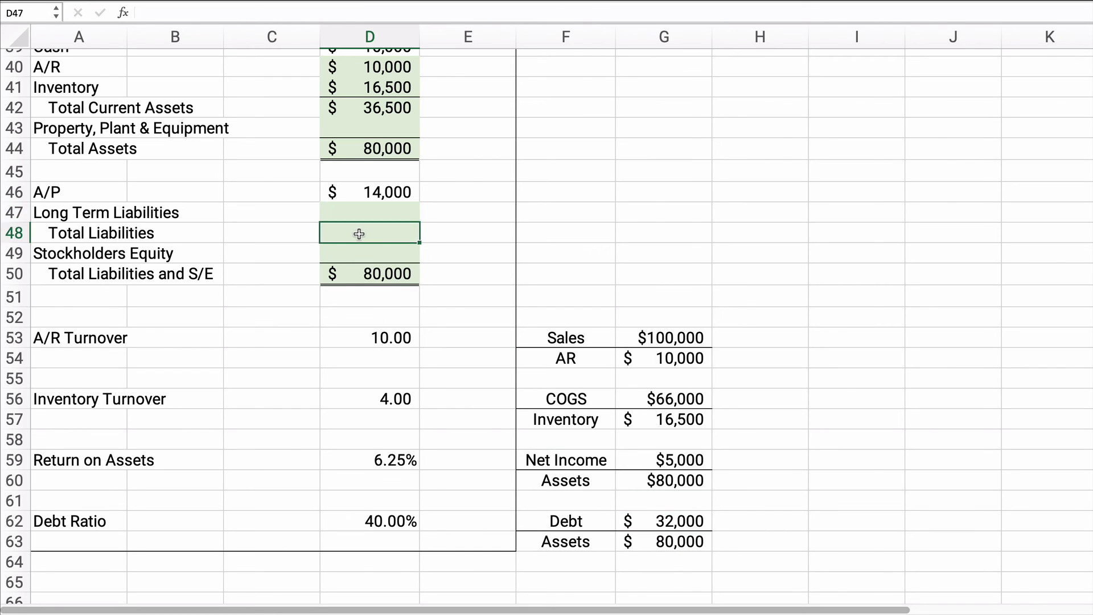
pyautogui.write('=')
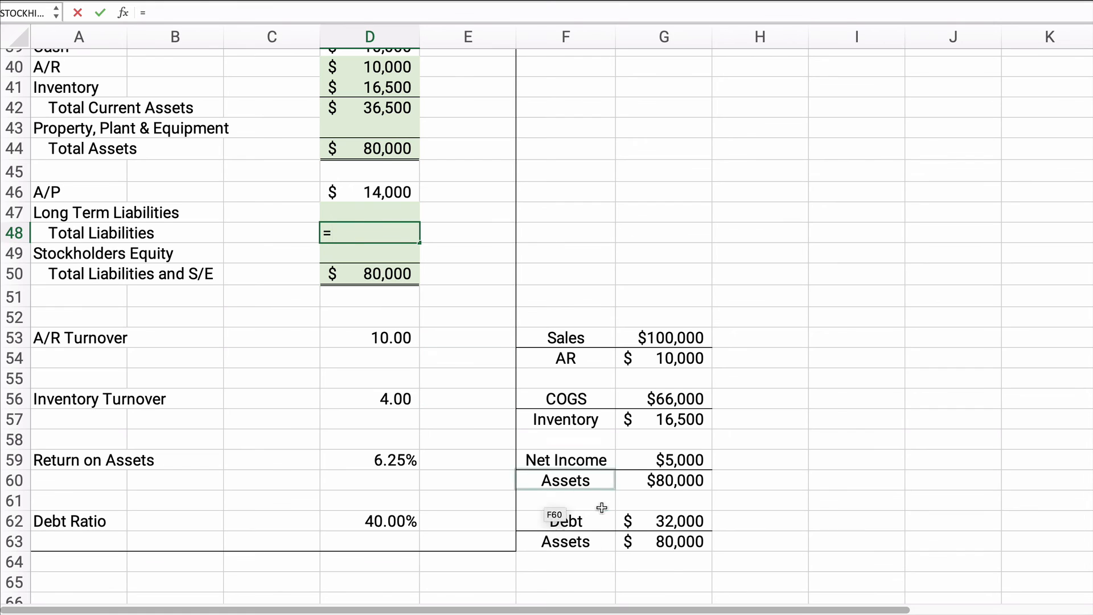
pyautogui.click(676, 522)
pyautogui.press('Return')
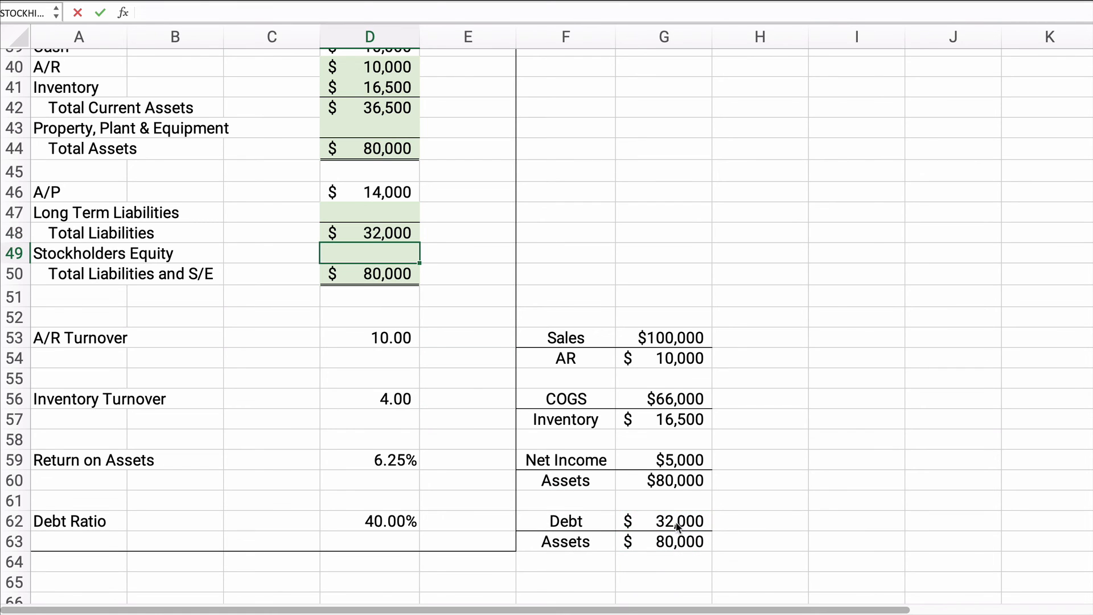
# Step: Calculate Long Term Liabilities in D47 as total liabilities minus A/P, =D48-D46
pyautogui.click(398, 213)
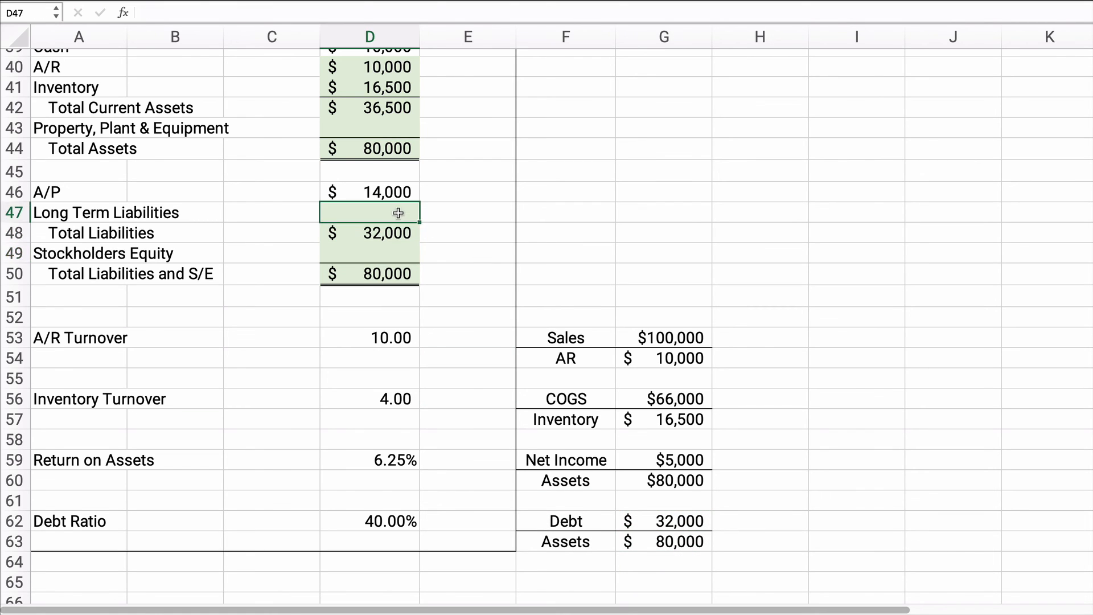
pyautogui.write('=')
pyautogui.press('Down')
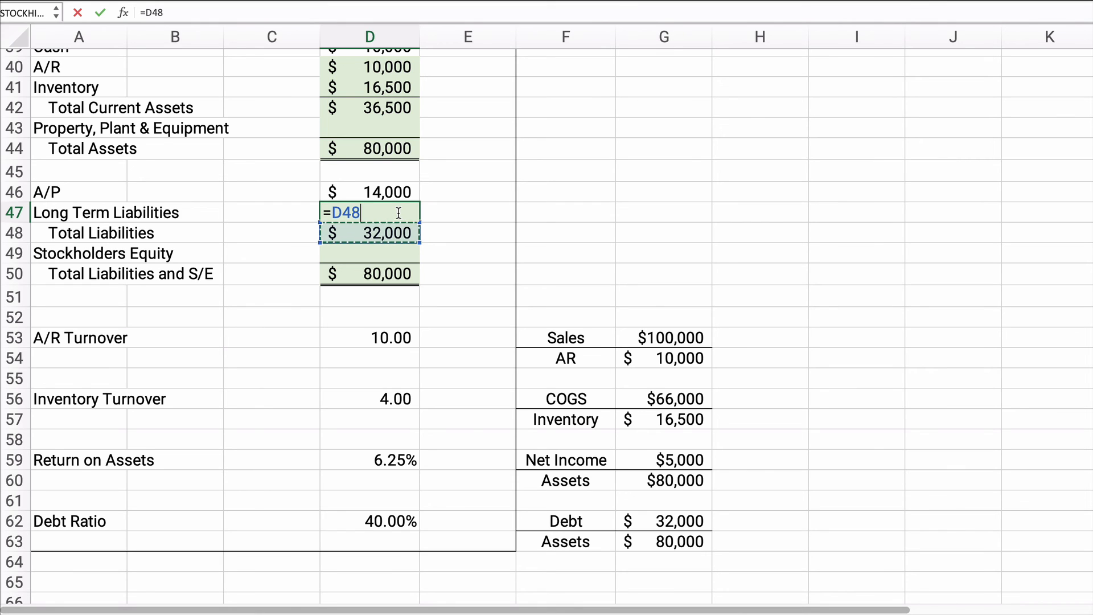
pyautogui.write('-')
pyautogui.press('Up')
pyautogui.press('Return')
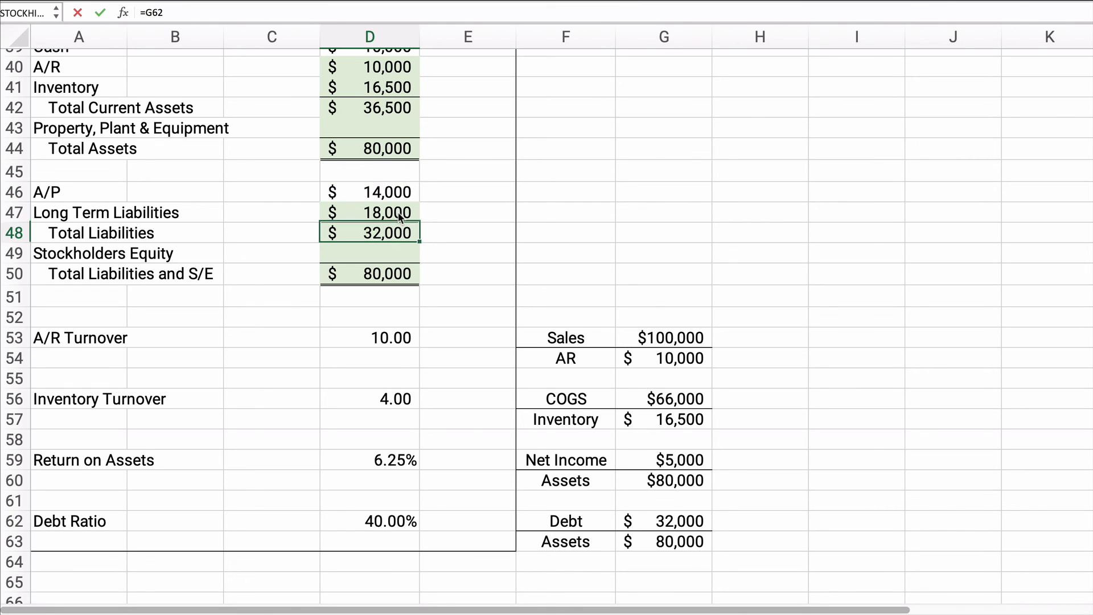
# Step: Calculate Stockholders Equity in D49 as Total Liabilities and S/E minus total liabilities, =D50-D48
pyautogui.click(384, 251)
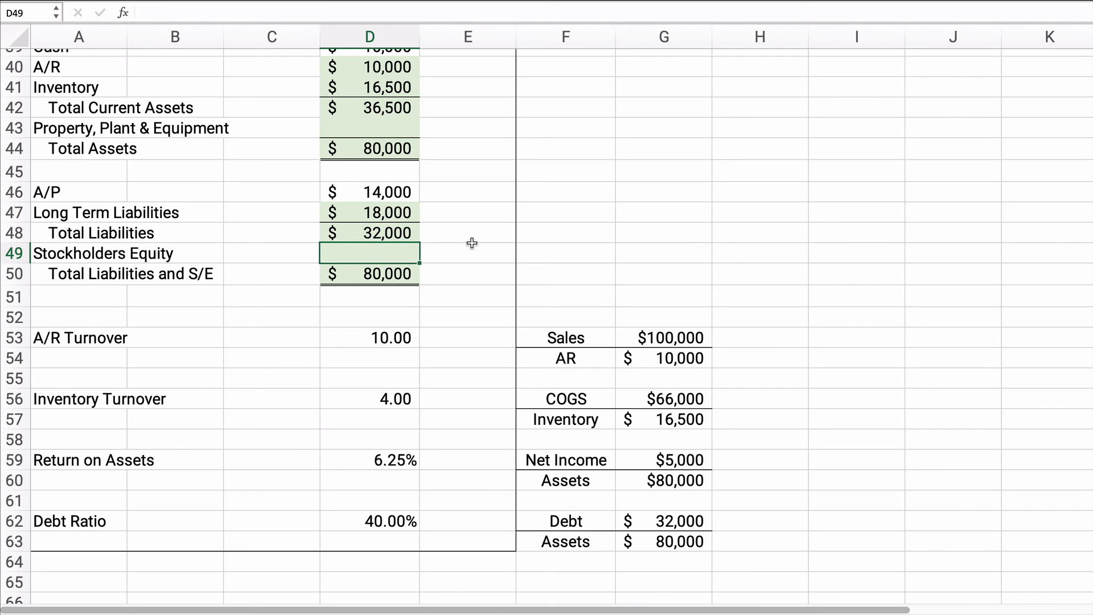
pyautogui.write('=')
pyautogui.press('Down')
pyautogui.write('-')
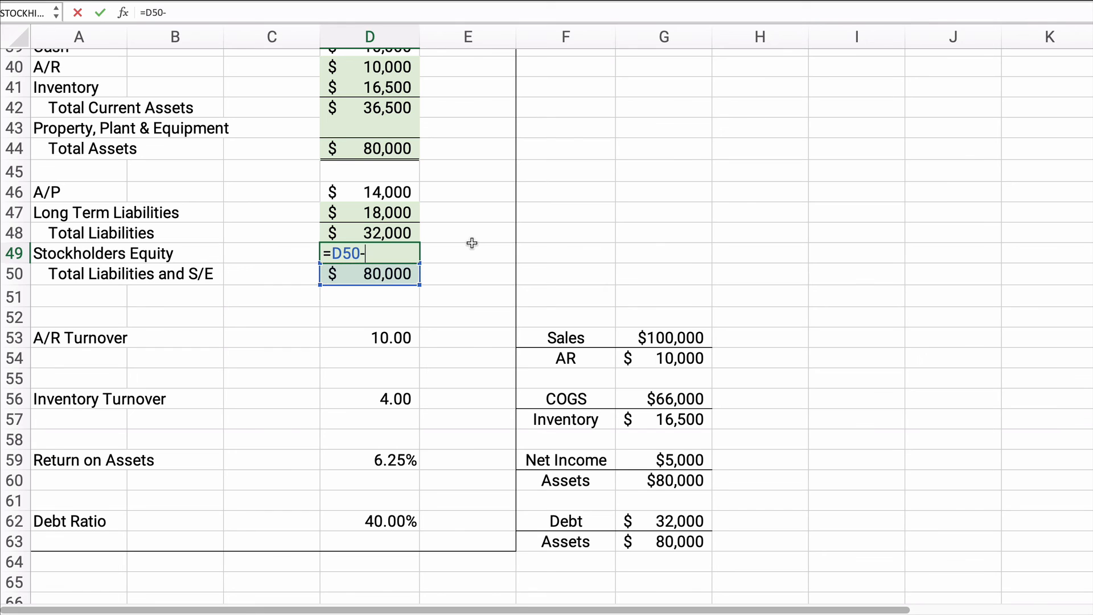
pyautogui.press('Up')
pyautogui.press('Up')
pyautogui.press('Down')
pyautogui.press('Return')
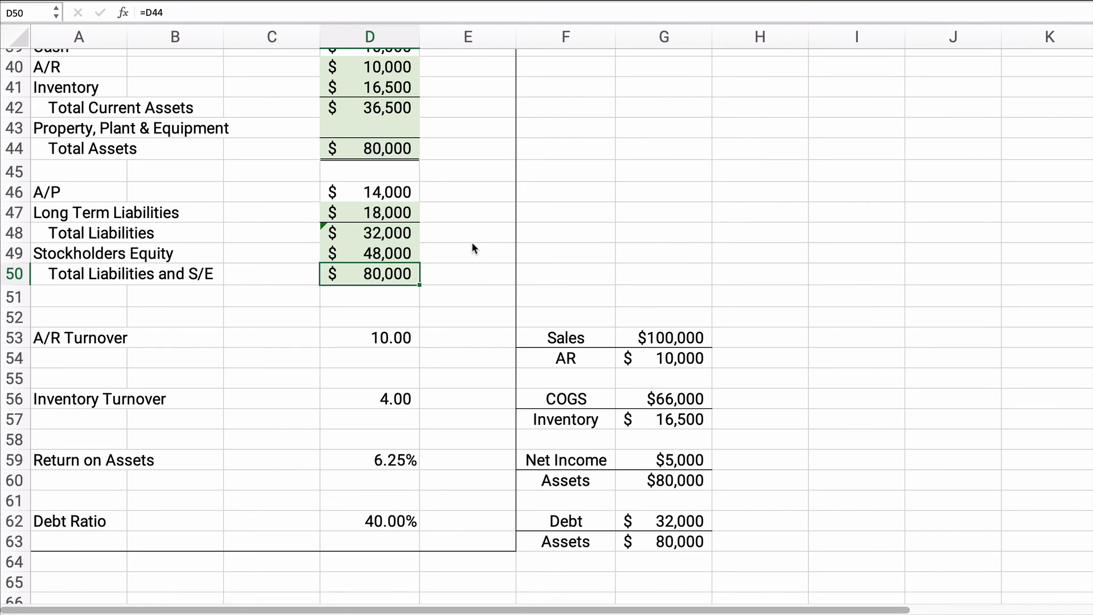
# Step: Calculate Property, Plant & Equipment in D43 as total assets minus total current assets, =D44-D42
pyautogui.scroll(1, 391, 222)
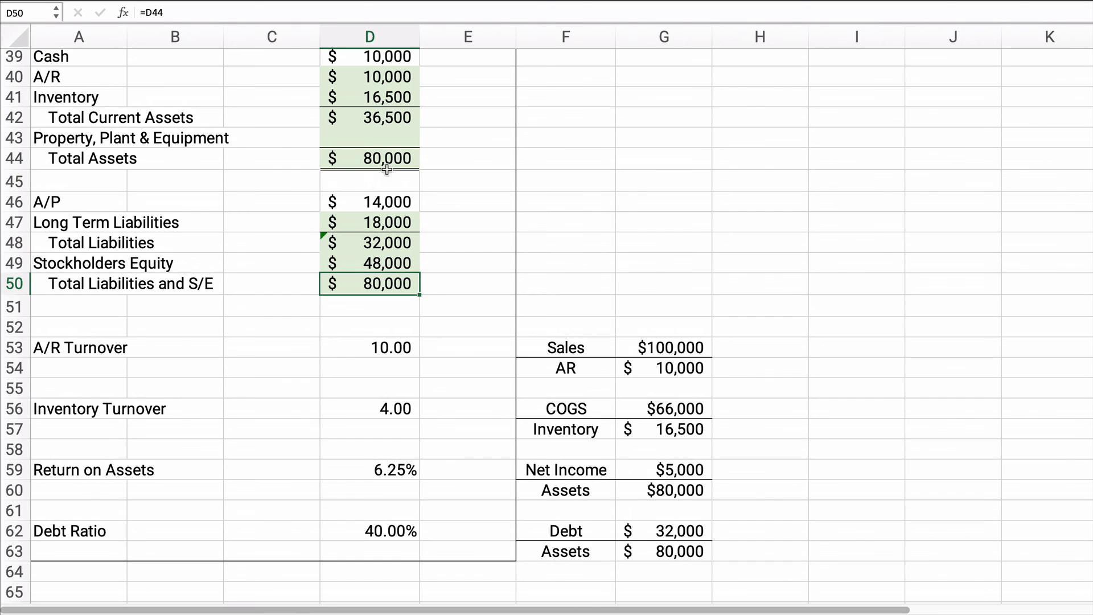
pyautogui.click(383, 139)
pyautogui.write('=')
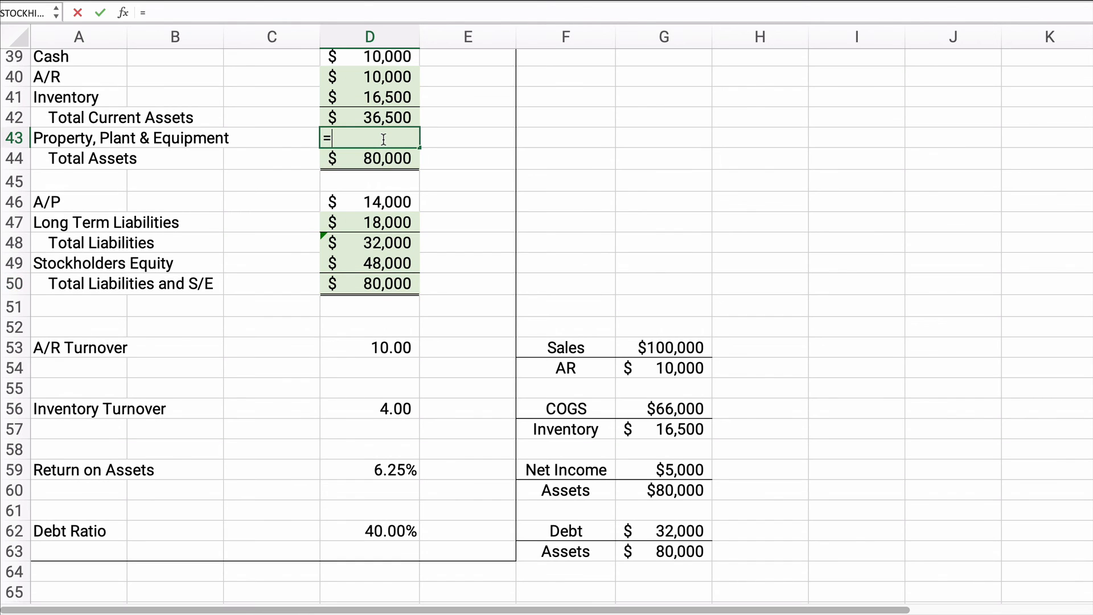
pyautogui.press('Down')
pyautogui.write('-')
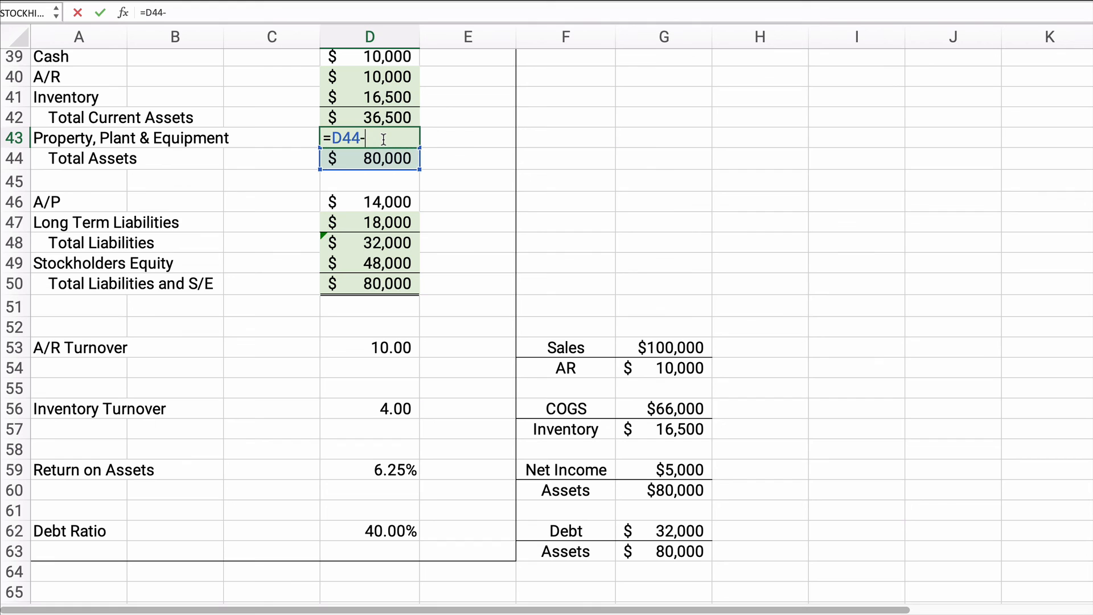
pyautogui.click(375, 116)
pyautogui.press('Return')
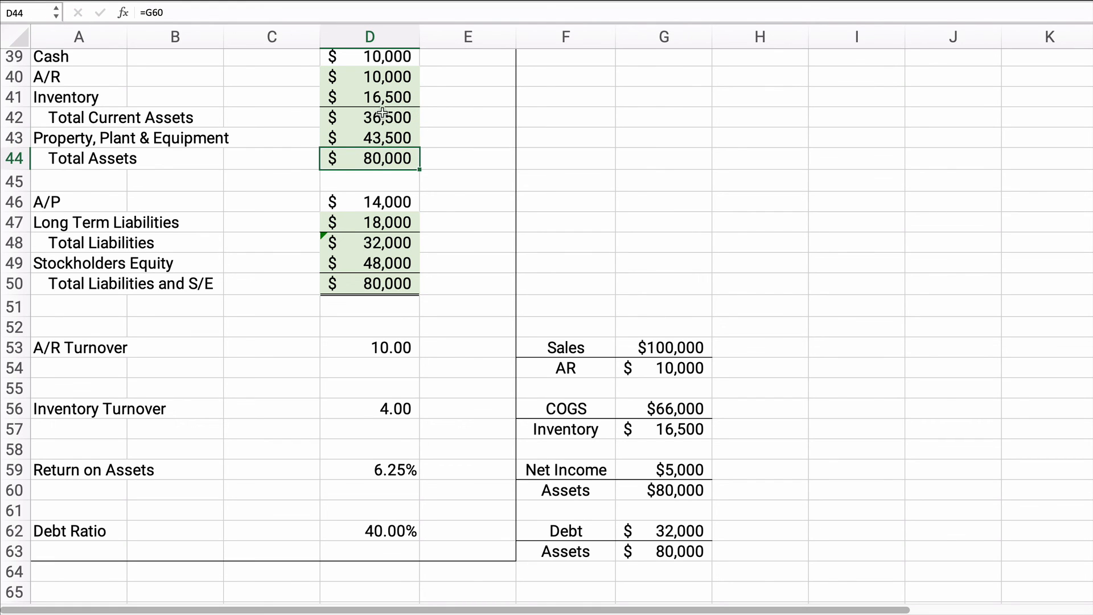
# Step: Review the income statement rows A32:D36 and the given ratios in A53:D62 against the completed balance sheet
pyautogui.scroll(2, 270, 274)
pyautogui.scroll(3, 285, 323)
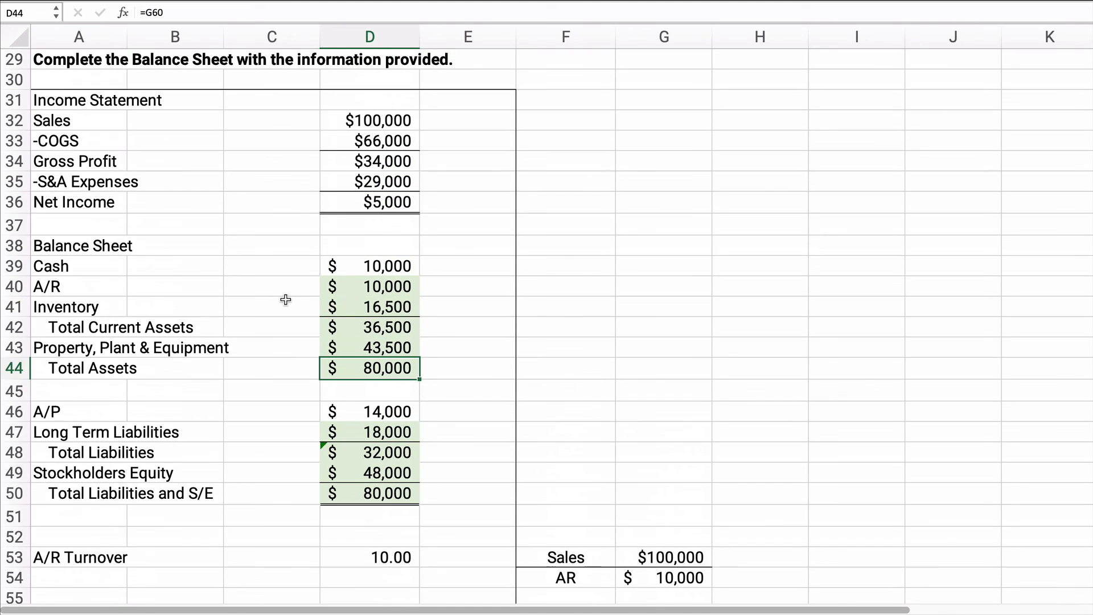
pyautogui.click(129, 122)
pyautogui.moveTo(130, 122); pyautogui.dragTo(410, 206)
pyautogui.scroll(-1, 342, 353)
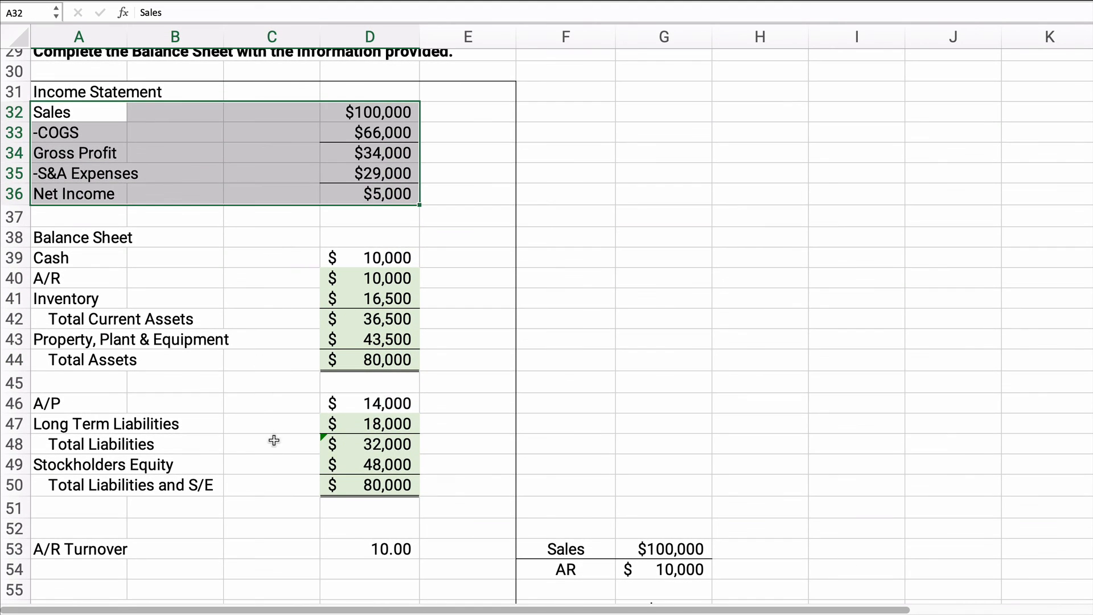
pyautogui.scroll(-4, 268, 387)
pyautogui.moveTo(106, 321); pyautogui.dragTo(380, 496)
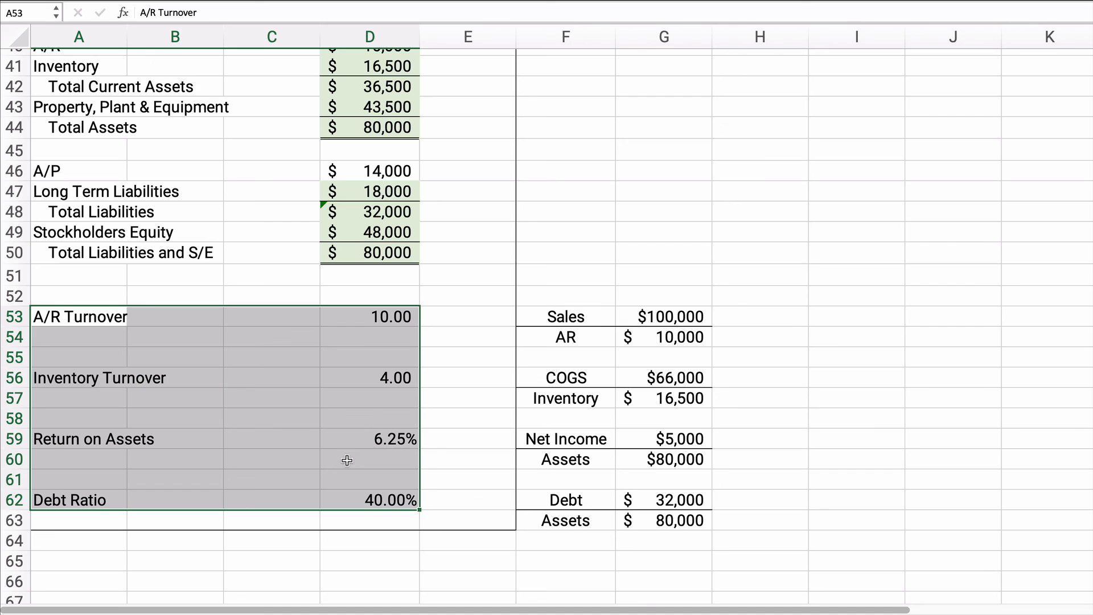
pyautogui.scroll(3, 309, 457)
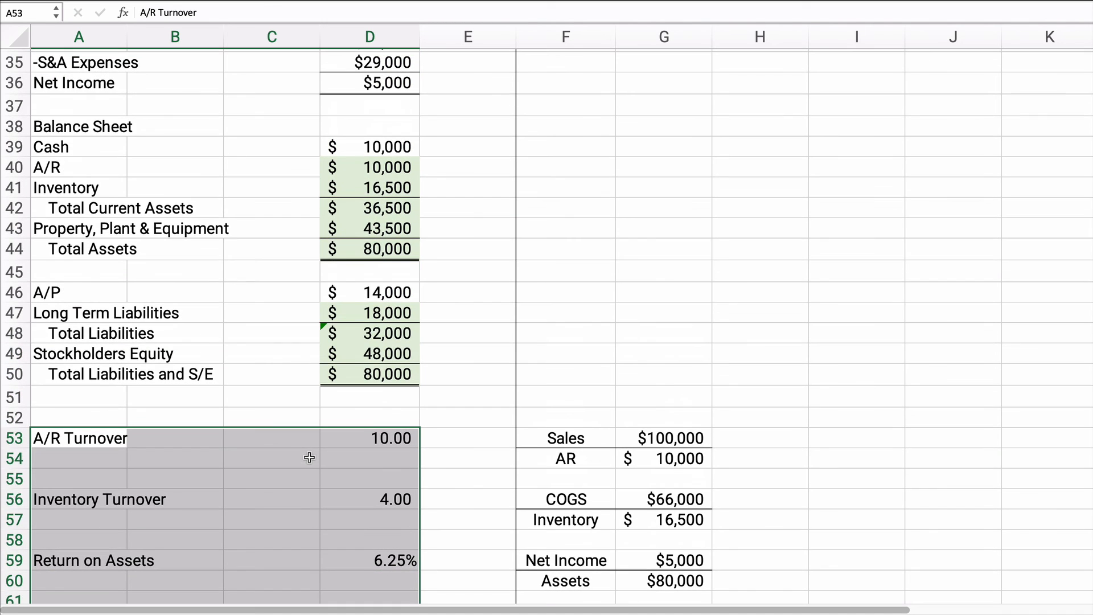